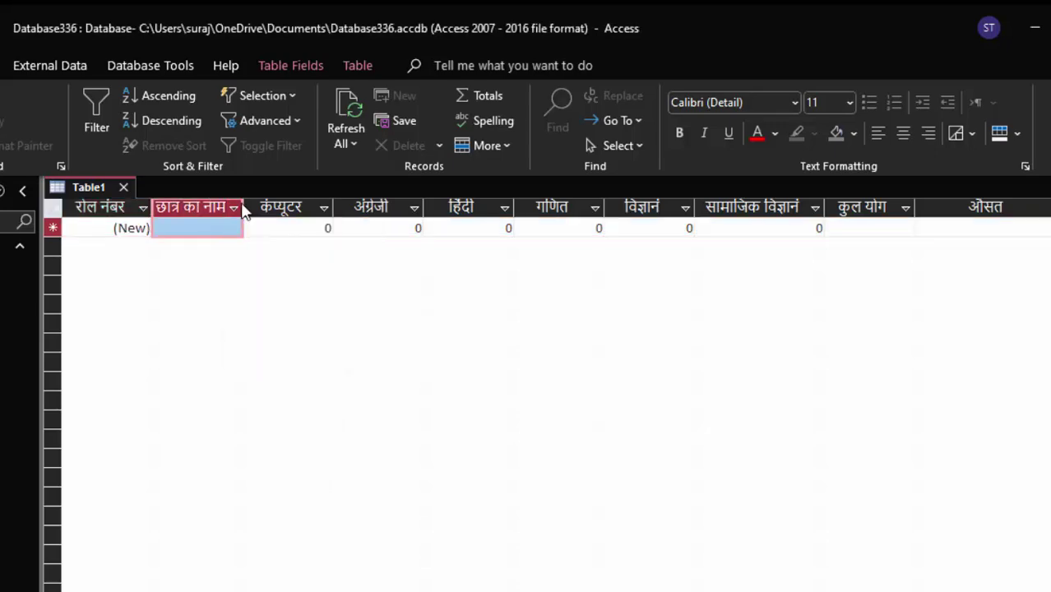
- Check the name column's sort and filter options, then narrow the navigation pane slightly
{"action": "left_click", "coordinate": [239, 207]}
{"action": "key", "text": "Escape"}
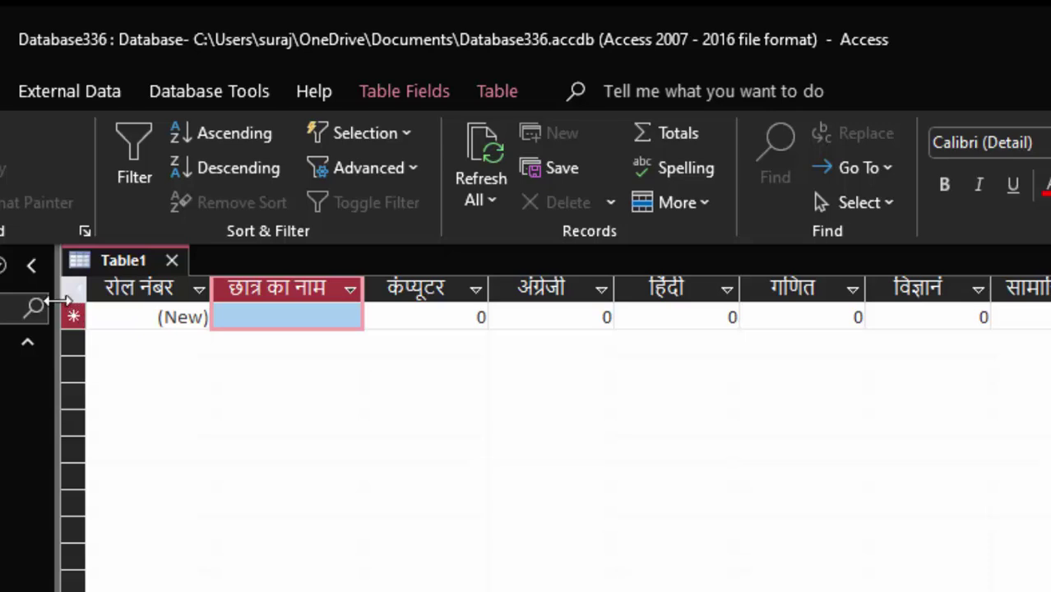
{"action": "left_click", "coordinate": [58, 316]}
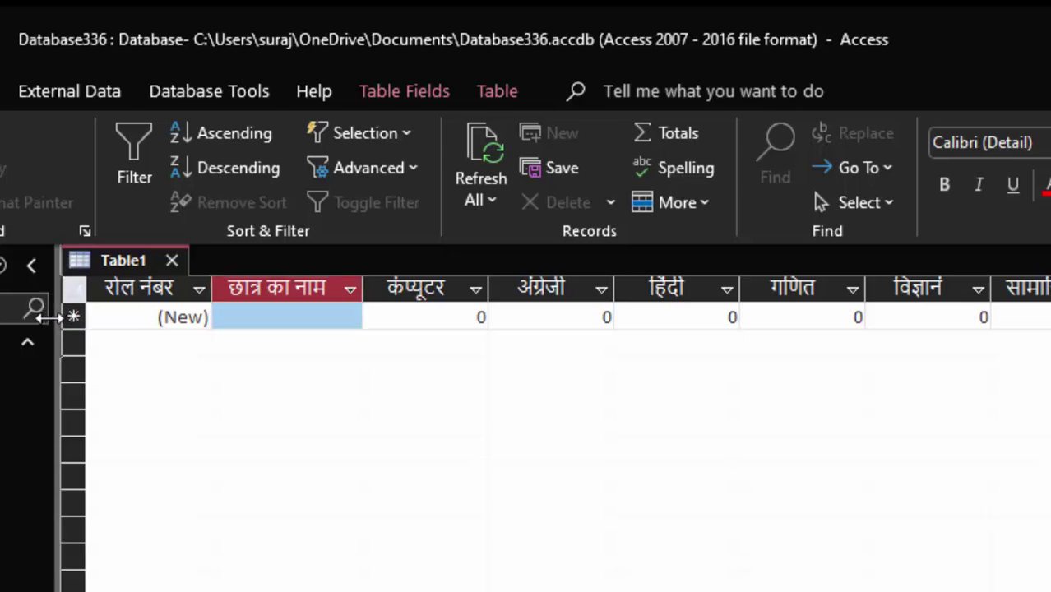
{"action": "left_click_drag", "start_coordinate": [51, 316], "coordinate": [43, 316]}
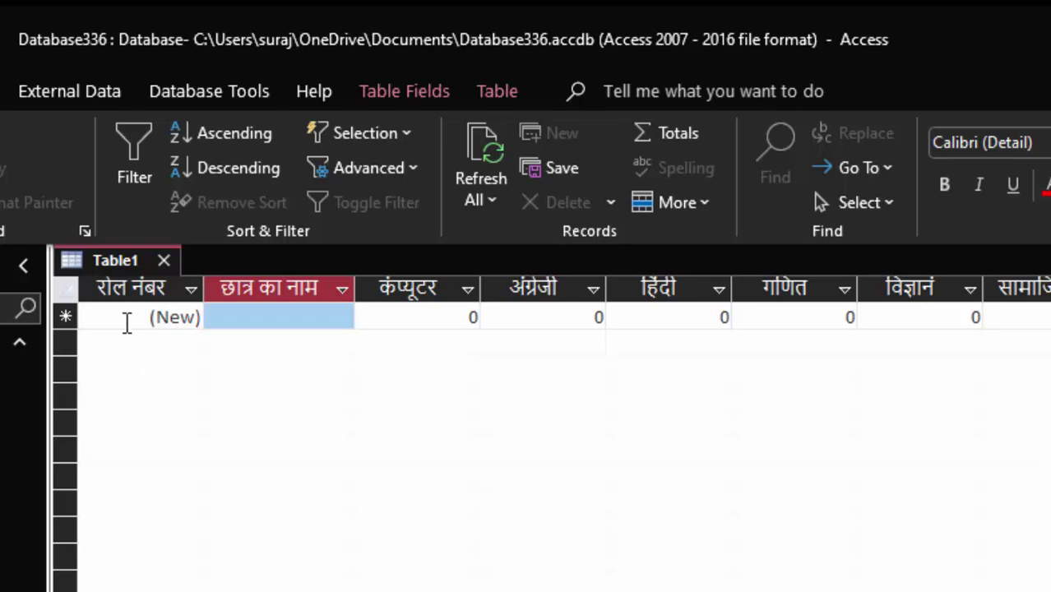
- Enter the student's name in Hindi using the transliteration suggestions
{"action": "left_click", "coordinate": [260, 319]}
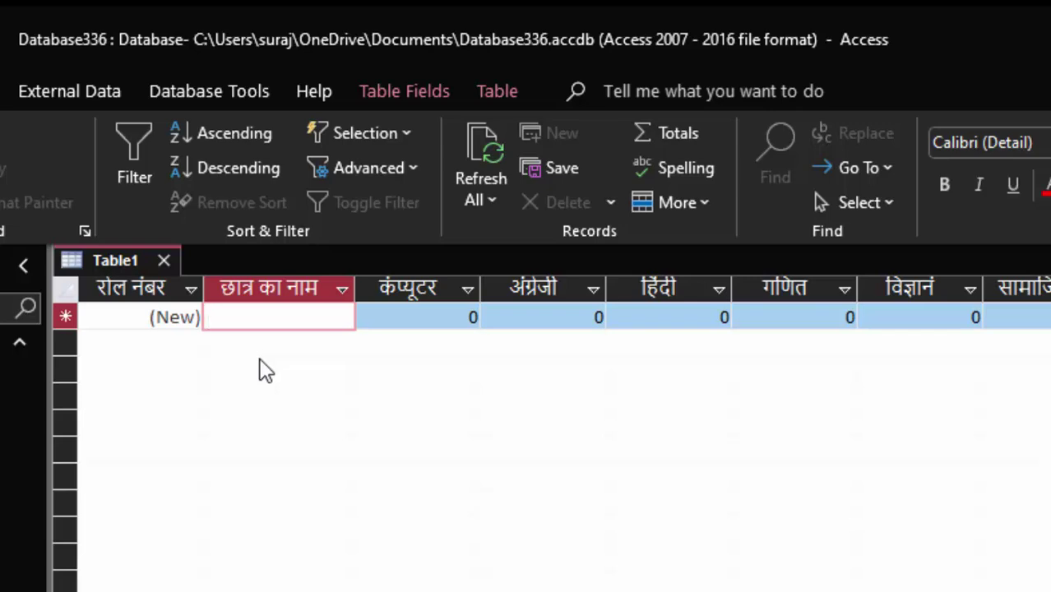
{"action": "type", "text": "ram"}
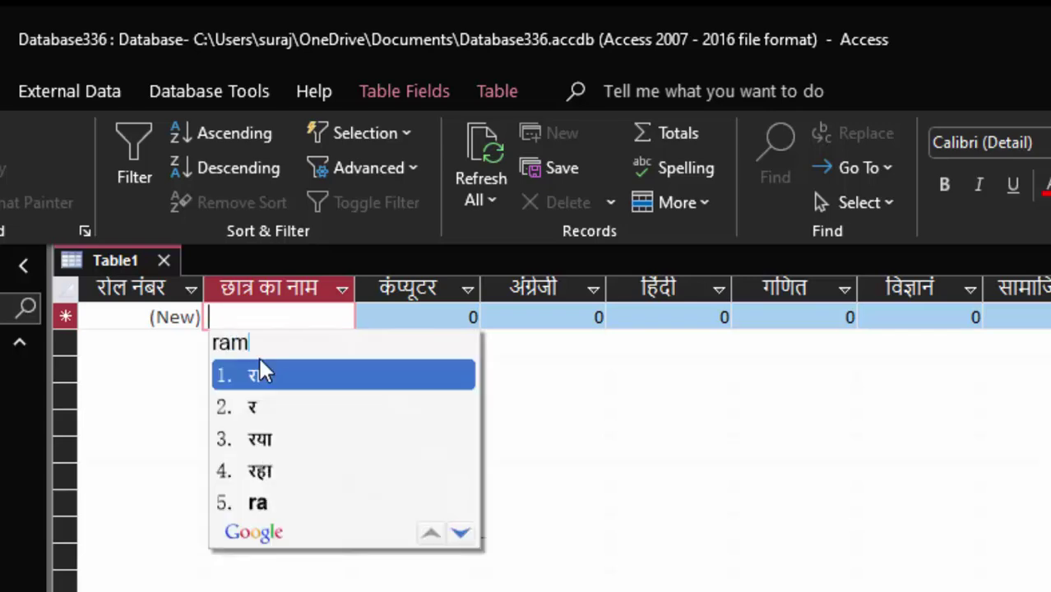
{"action": "key", "text": "Down"}
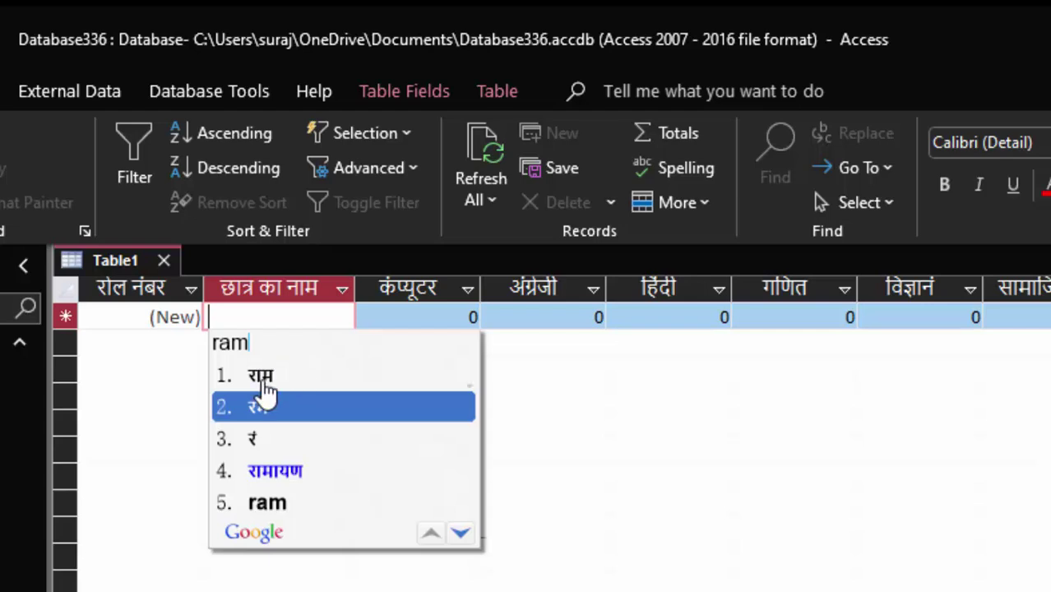
{"action": "left_click", "coordinate": [260, 380]}
{"action": "key", "text": "Tab"}
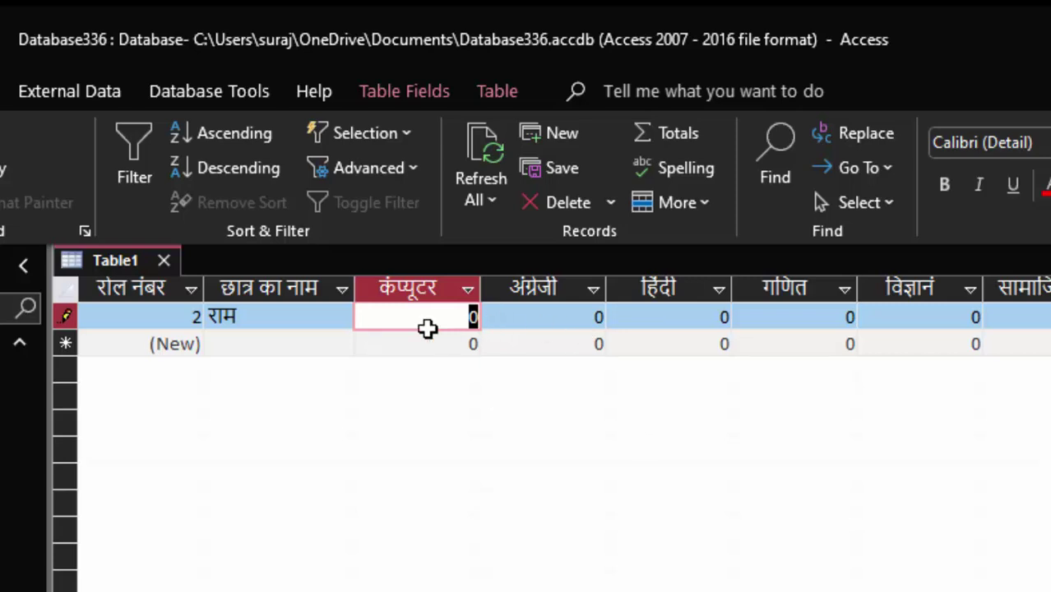
- Enter computer 33, English 66 and Hindi 88, replacing the default zeros
{"action": "key", "text": "BackSpace"}
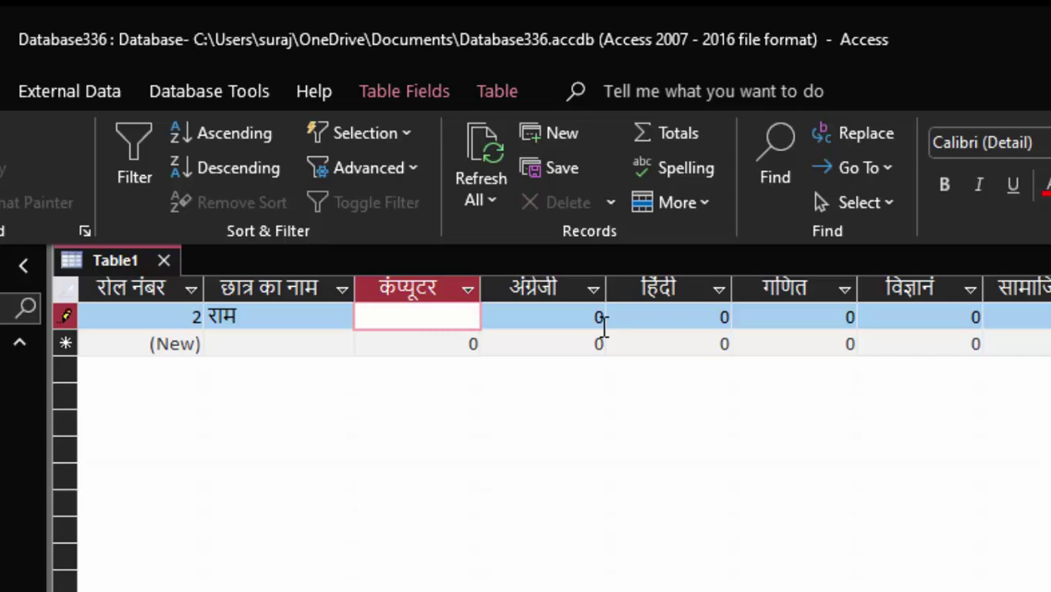
{"action": "type", "text": "33"}
{"action": "key", "text": "Tab"}
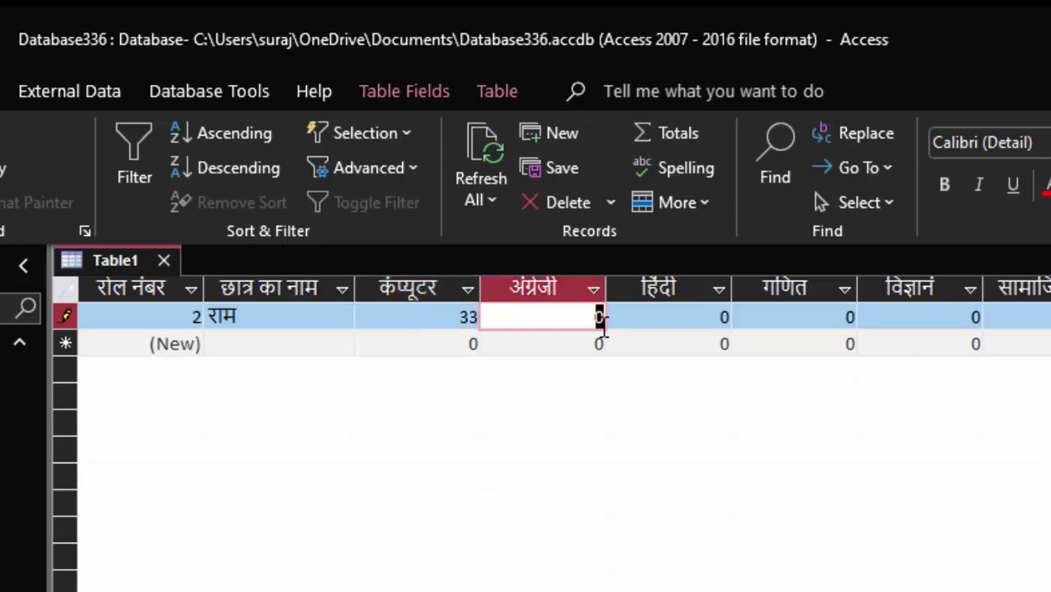
{"action": "key", "text": "BackSpace"}
{"action": "type", "text": "66"}
{"action": "key", "text": "Tab"}
{"action": "key", "text": "BackSpace"}
{"action": "type", "text": "88"}
{"action": "key", "text": "Tab"}
- Enter maths 66, science 55 and social science 44
{"action": "type", "text": "6"}
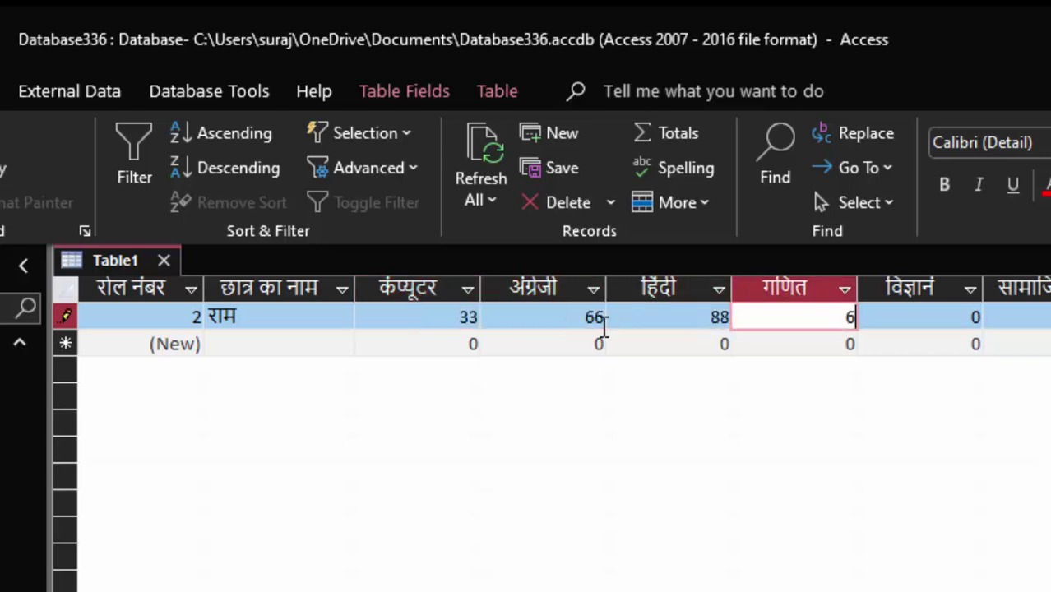
{"action": "type", "text": "6"}
{"action": "key", "text": "Tab"}
{"action": "key", "text": "BackSpace"}
{"action": "type", "text": "55"}
{"action": "key", "text": "Tab"}
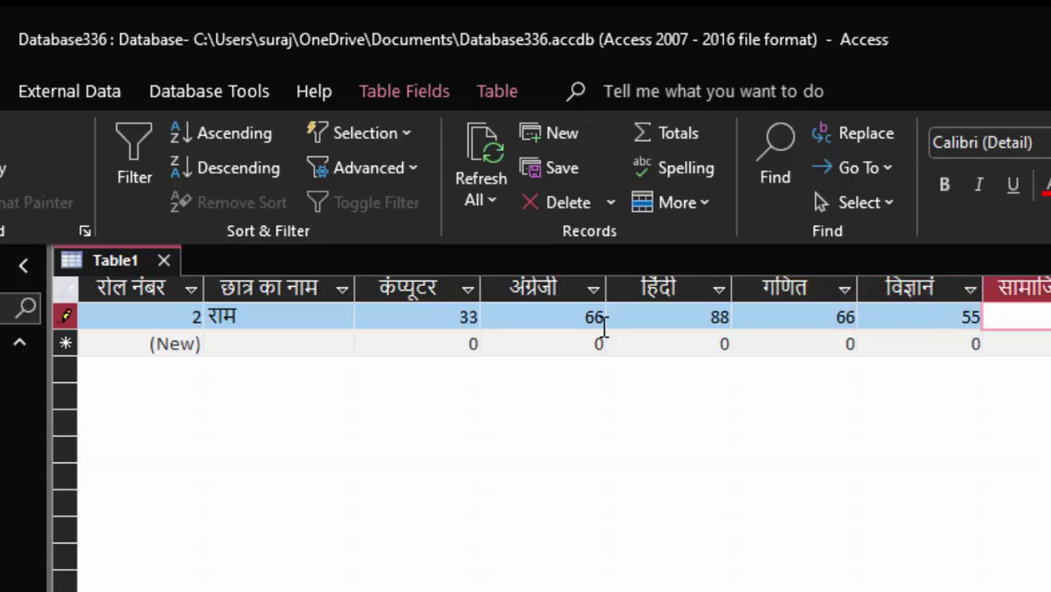
{"action": "type", "text": "44"}
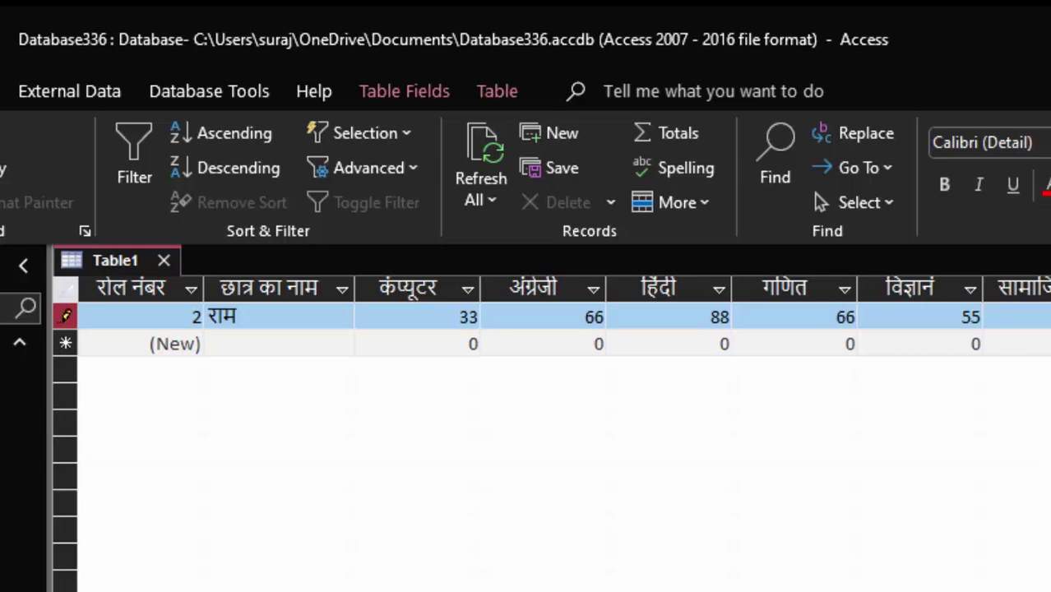
- Enter the second student's name in Hindi in the next blank record
{"action": "left_click", "coordinate": [291, 344]}
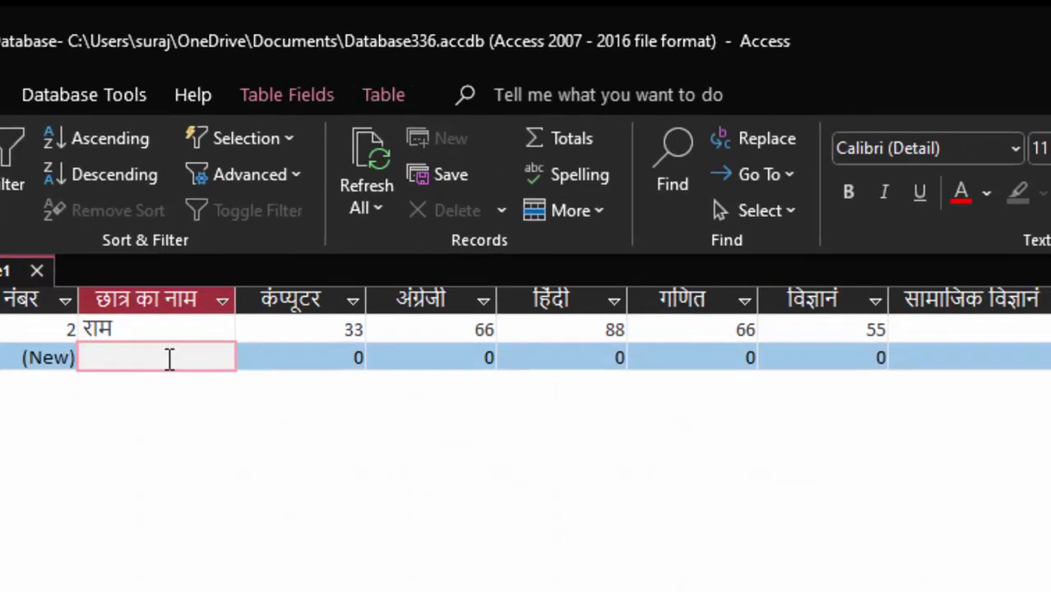
{"action": "type", "text": "yuvraj"}
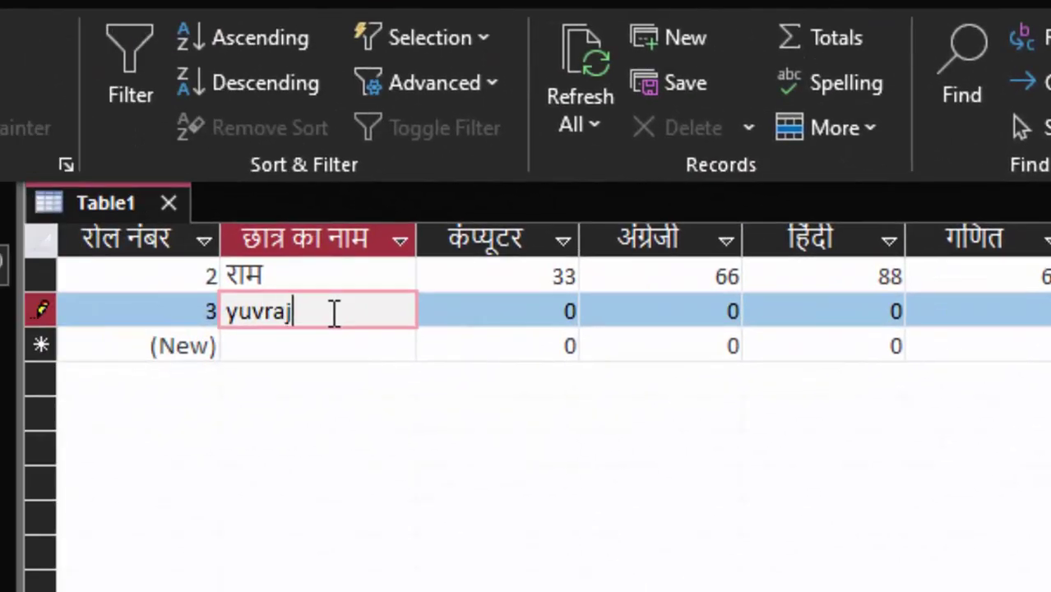
{"action": "left_click", "coordinate": [362, 389]}
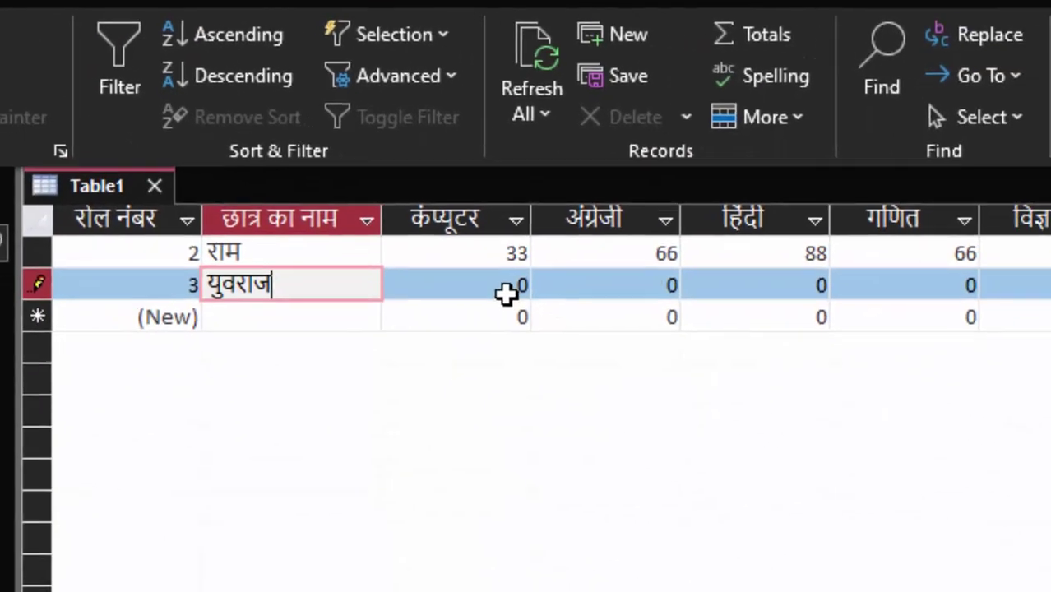
- Select the computer mark's default 0 and switch the keyboard to English (India)
{"action": "left_click", "coordinate": [408, 232]}
{"action": "double_click", "coordinate": [418, 230]}
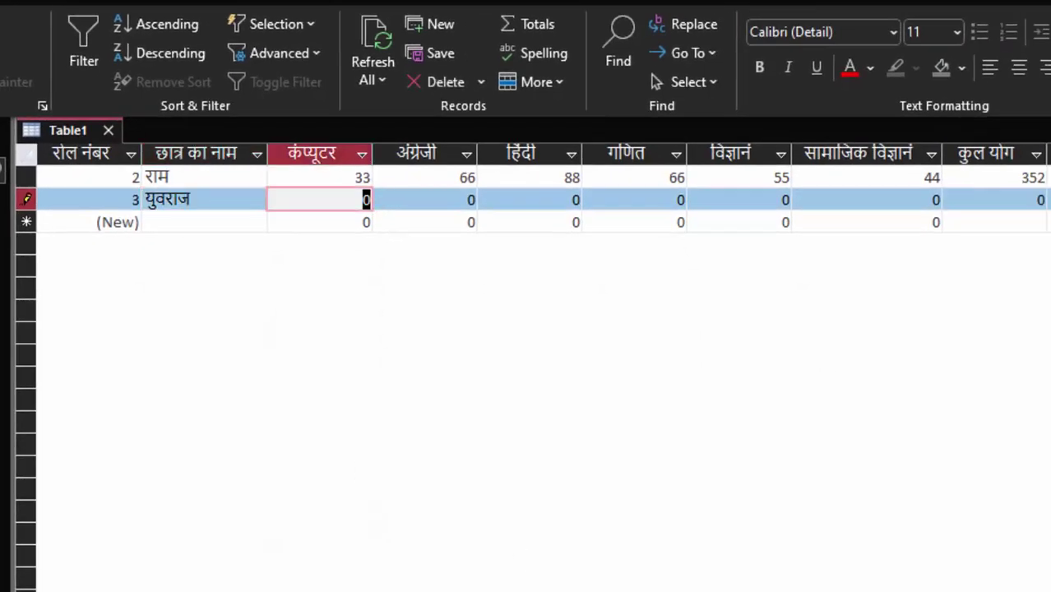
{"action": "left_click", "coordinate": [1028, 591]}
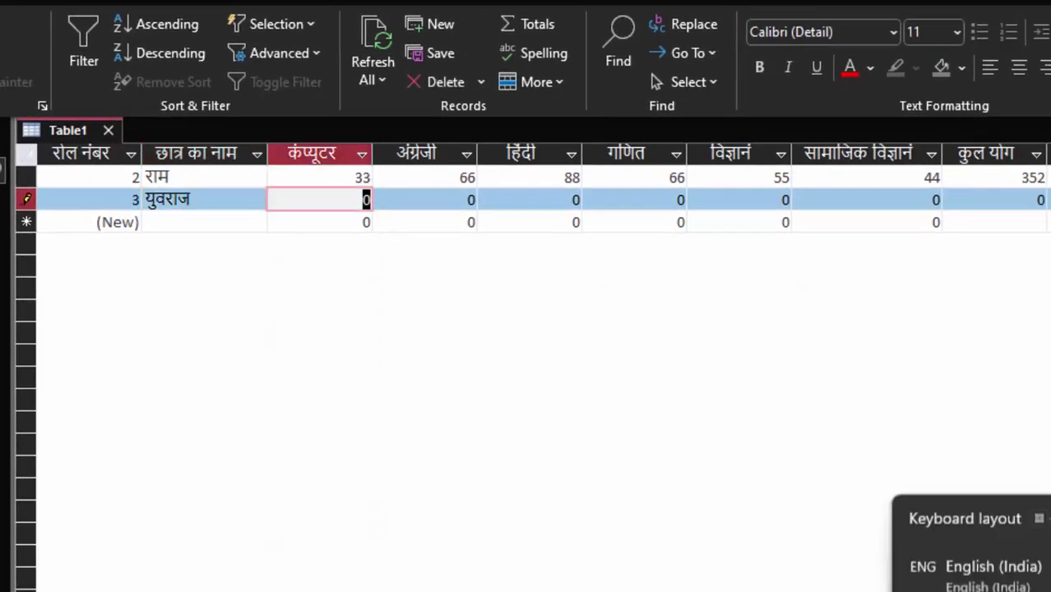
{"action": "left_click", "coordinate": [1031, 450]}
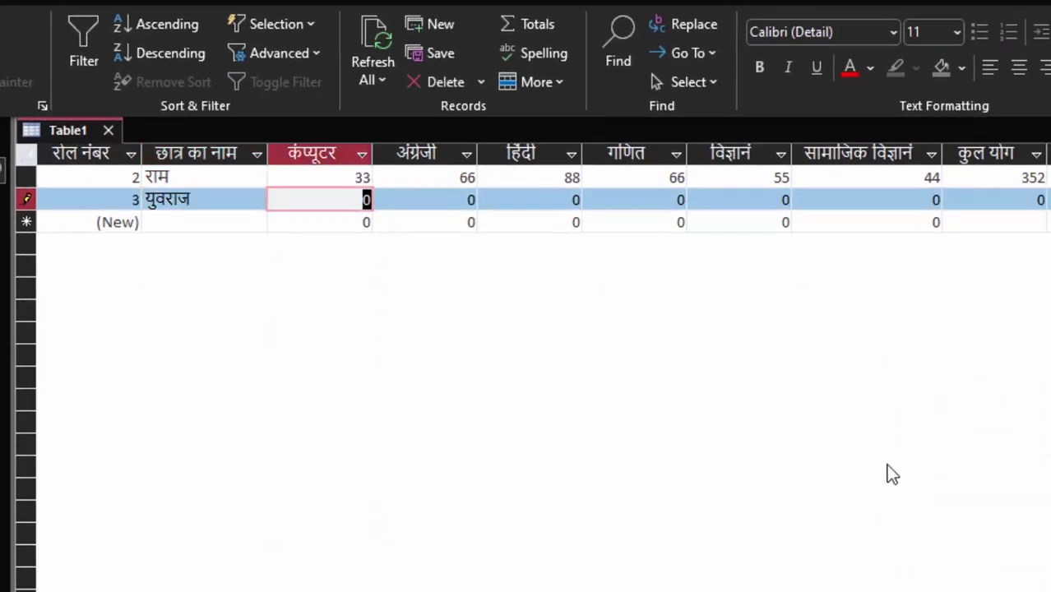
- Fill in the subject marks, giving English 55, Hindi 44, maths 44 and science 66
{"action": "type", "text": "55"}
{"action": "type", "text": "5577"}
{"action": "key", "text": "Tab"}
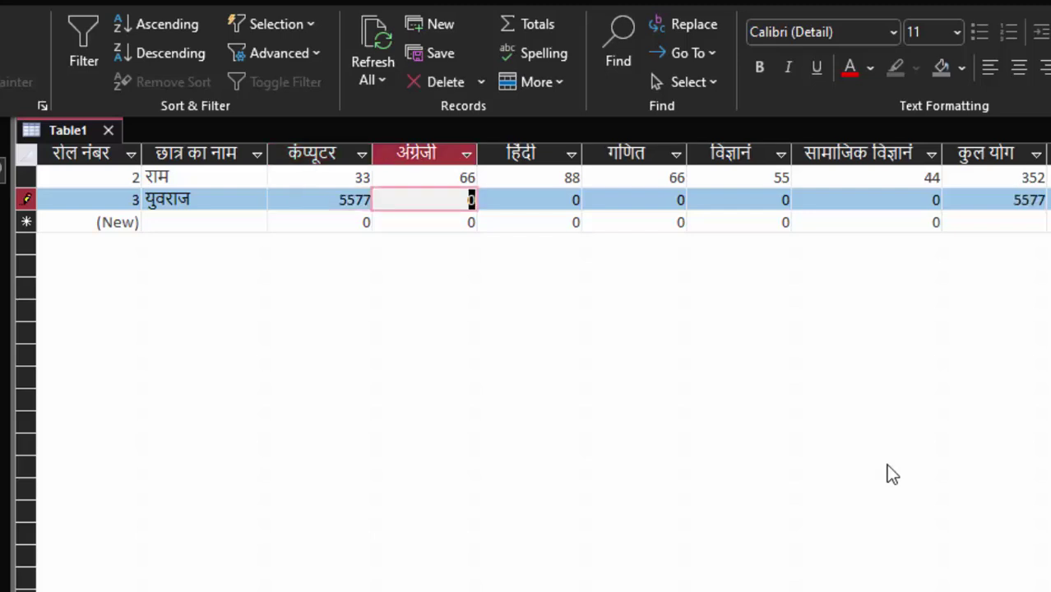
{"action": "type", "text": "55"}
{"action": "key", "text": "Tab"}
{"action": "type", "text": "44"}
{"action": "key", "text": "Tab"}
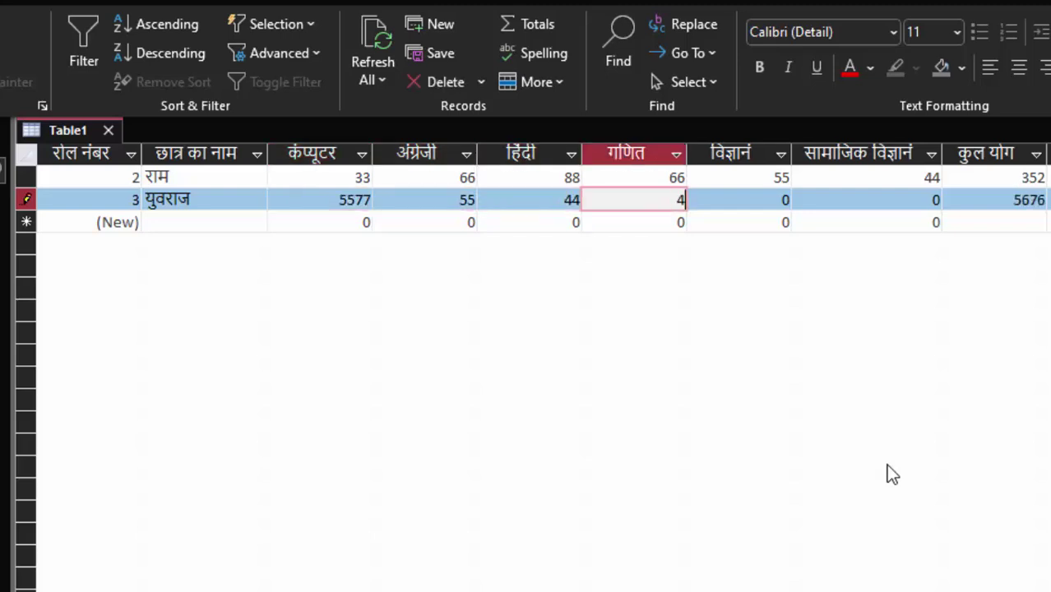
{"action": "type", "text": "4"}
{"action": "key", "text": "Tab"}
{"action": "type", "text": "66"}
{"action": "key", "text": "Tab"}
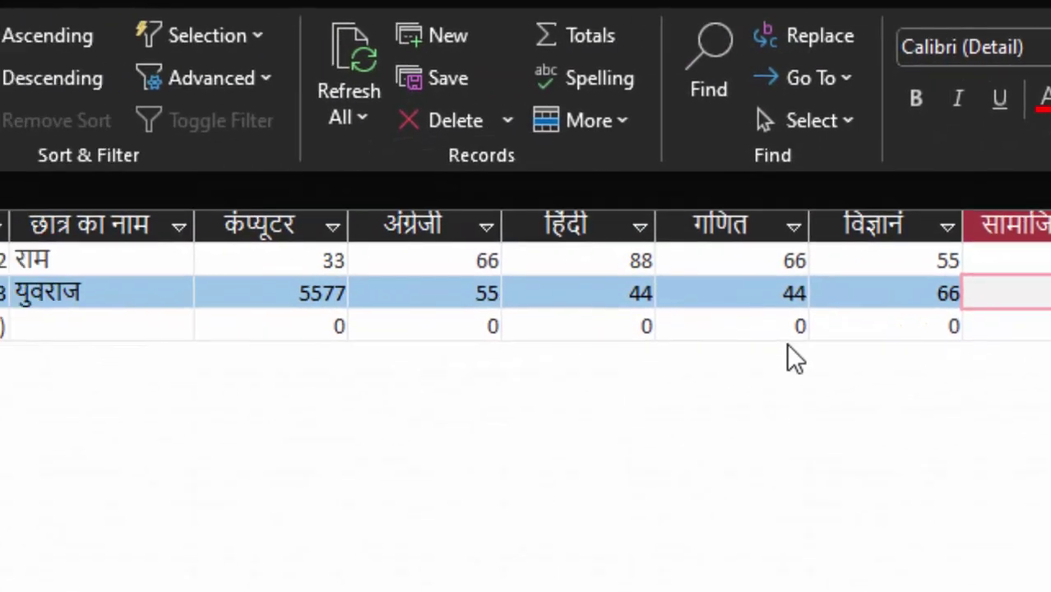
- Correct the कंप्यूटर mark from 5577 to 77 and save the record
{"action": "left_click", "coordinate": [488, 284]}
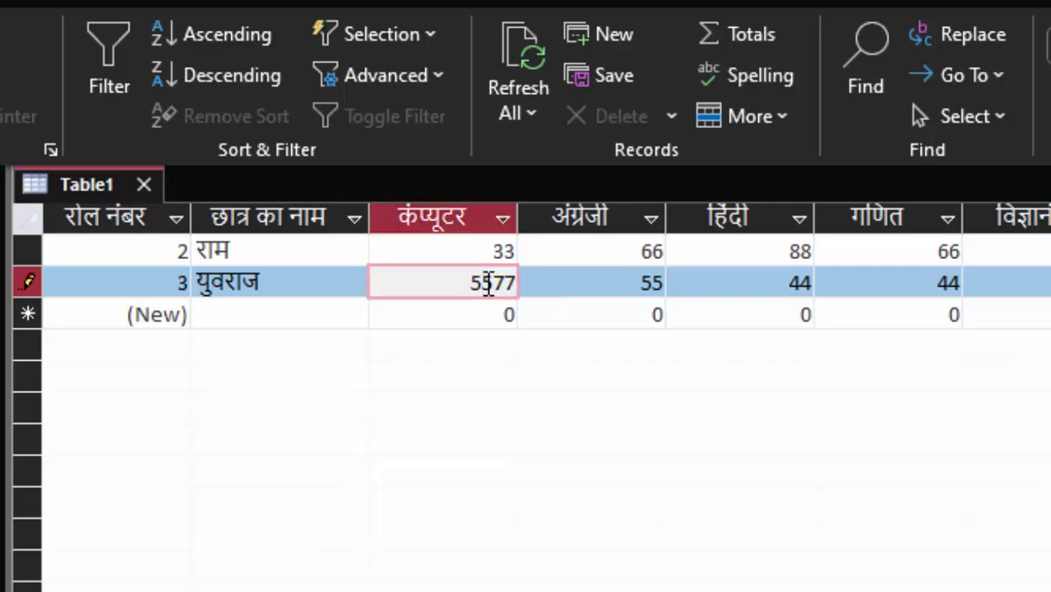
{"action": "key", "text": "BackSpace"}
{"action": "key", "text": "BackSpace"}
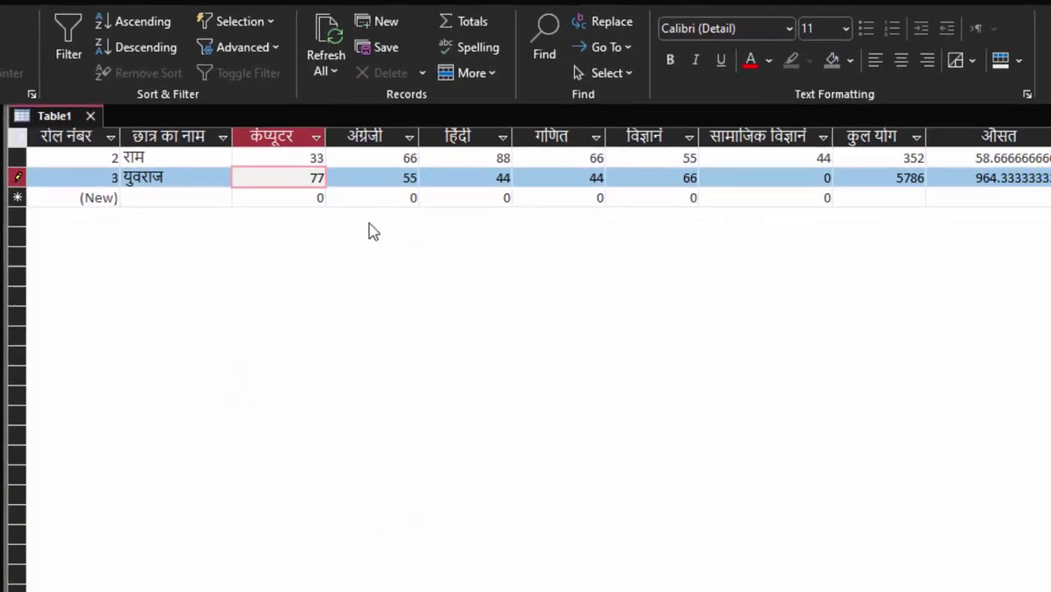
{"action": "left_click", "coordinate": [194, 195]}
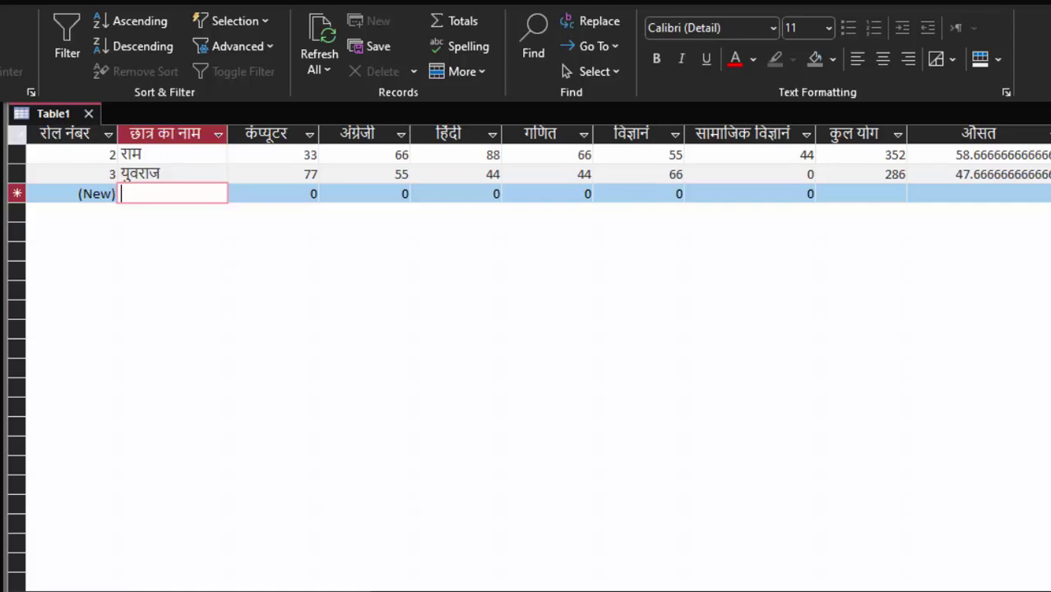
- Choose Hindi (Google Input Tools) from the taskbar's keyboard layout list
{"action": "key", "text": "super"}
{"action": "key", "text": "super"}
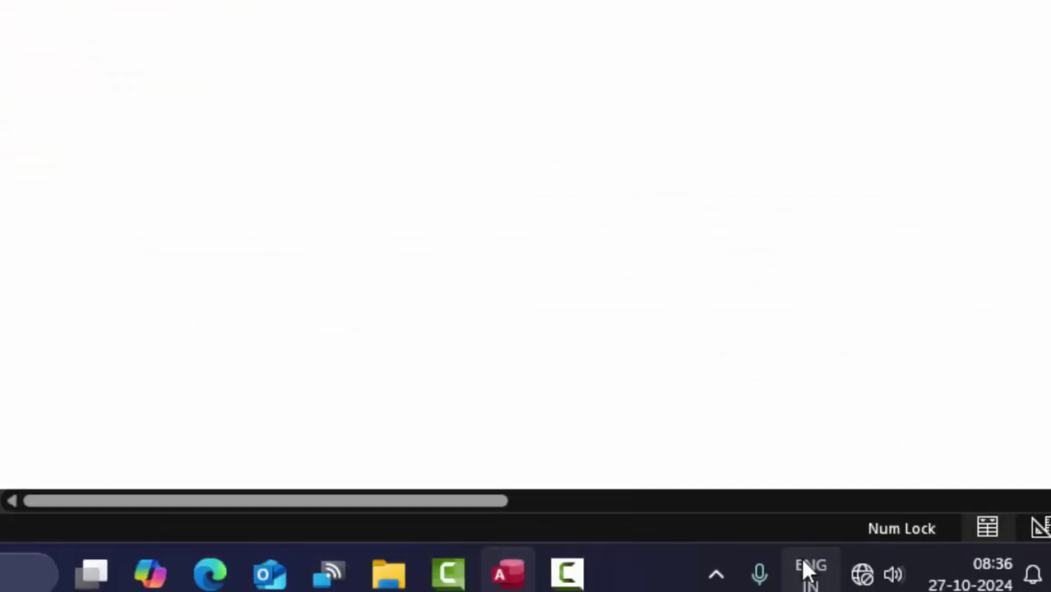
{"action": "left_click", "coordinate": [791, 562]}
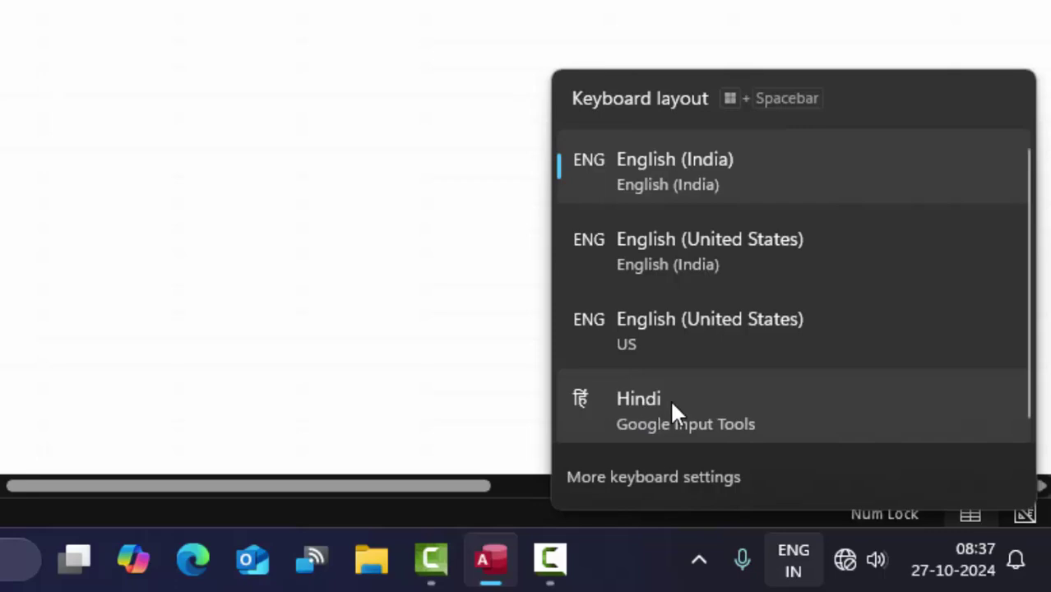
{"action": "left_click", "coordinate": [689, 416]}
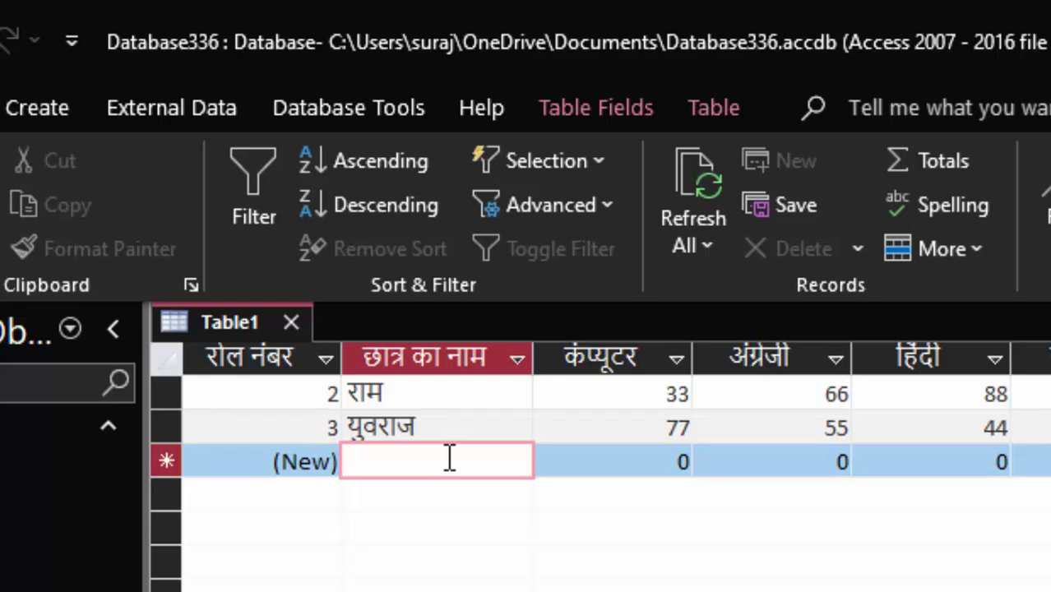
- Enter roll 4's Hindi name with कंप्यूटर 55, अंग्रेजी 66 and हिंदी 55
{"action": "type", "text": "ritesh"}
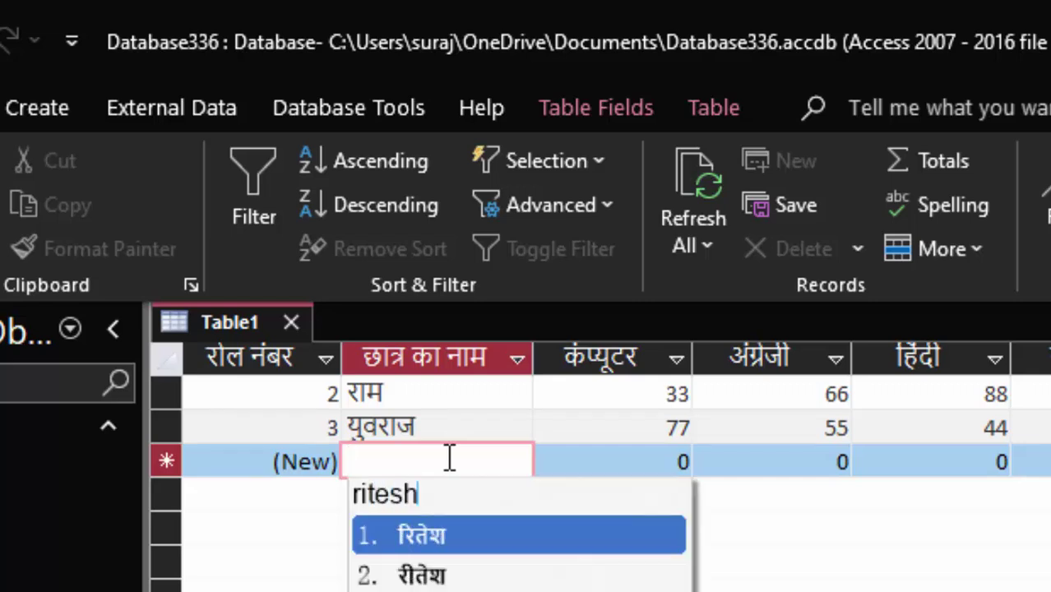
{"action": "key", "text": "space"}
{"action": "key", "text": "Tab"}
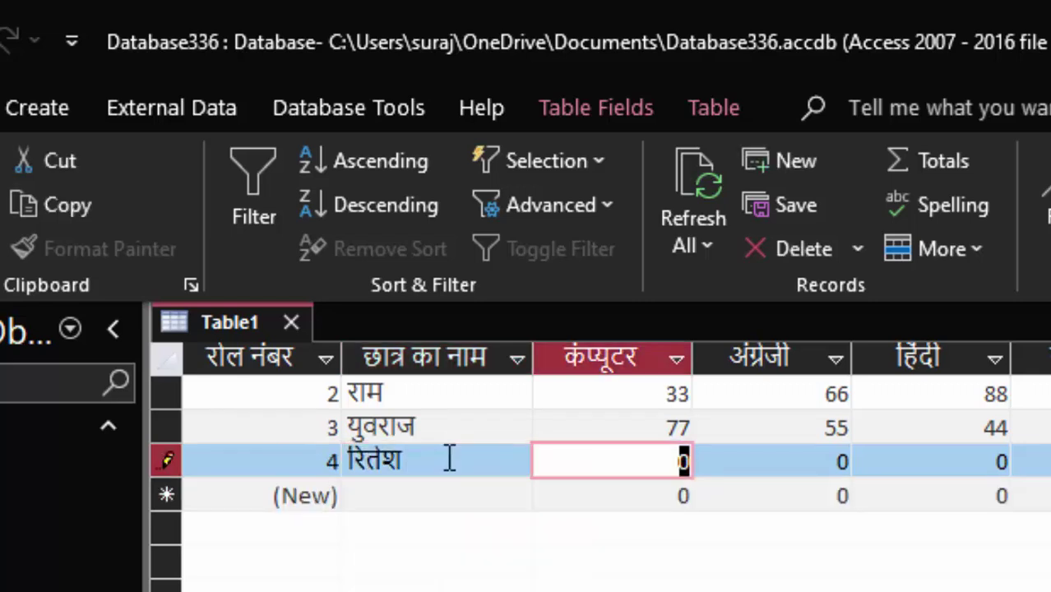
{"action": "type", "text": "55"}
{"action": "key", "text": "Tab"}
{"action": "type", "text": "6"}
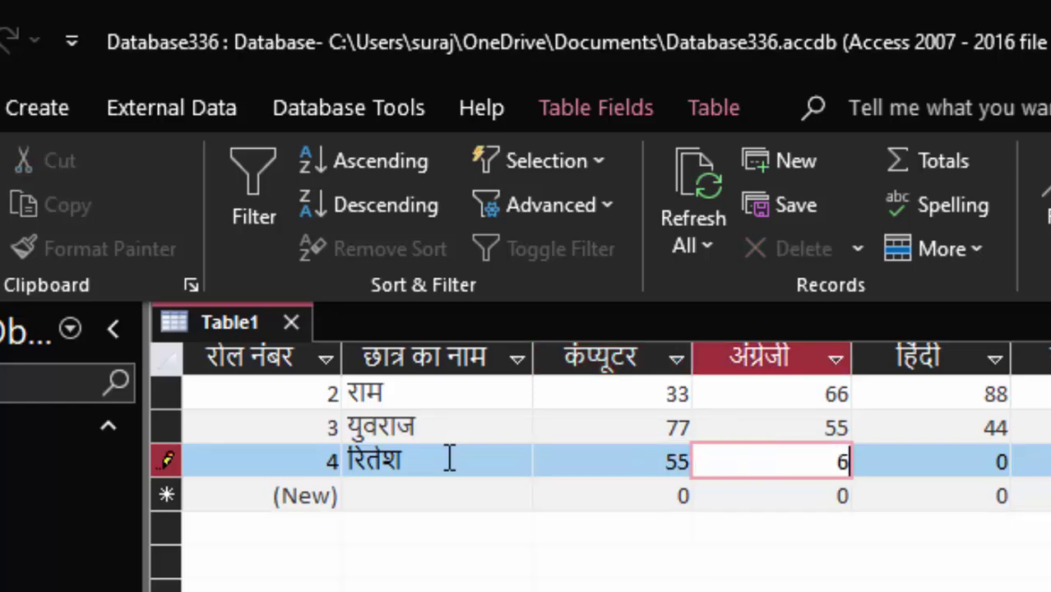
{"action": "type", "text": "6\t55"}
- Enter 88 for गणित, विज्ञान and सामाजिक विज्ञान and commit the record
{"action": "key", "text": "Tab"}
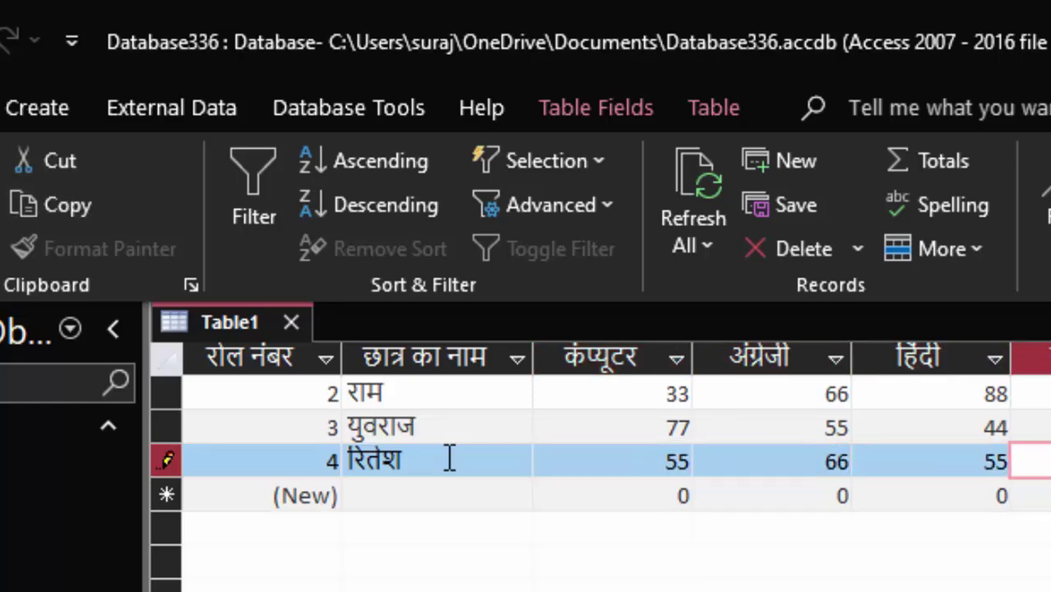
{"action": "type", "text": "88"}
{"action": "key", "text": "Tab"}
{"action": "type", "text": "88"}
{"action": "key", "text": "Tab"}
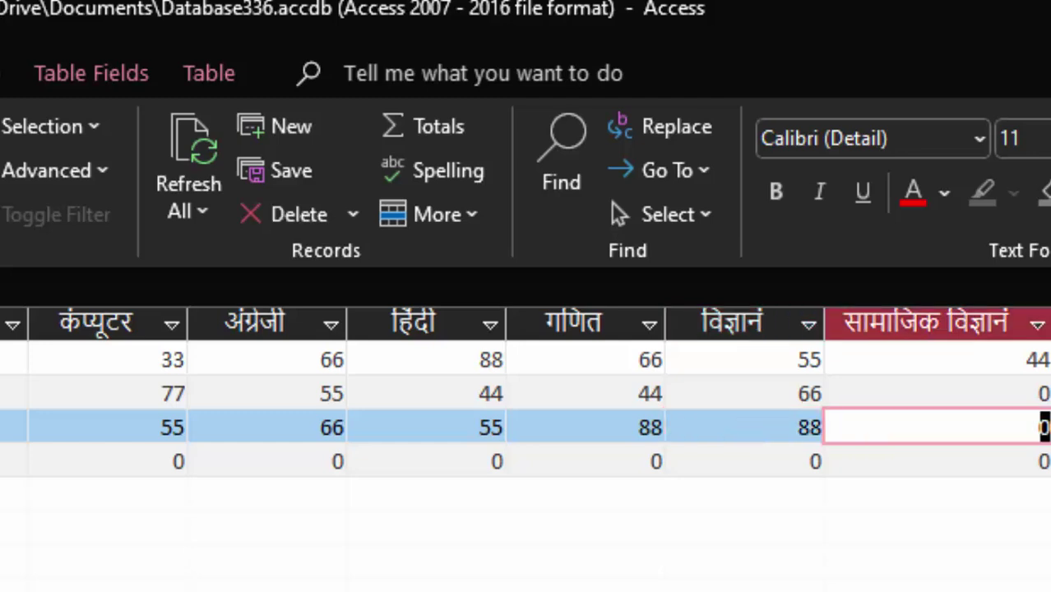
{"action": "type", "text": "88"}
{"action": "key", "text": "Tab"}
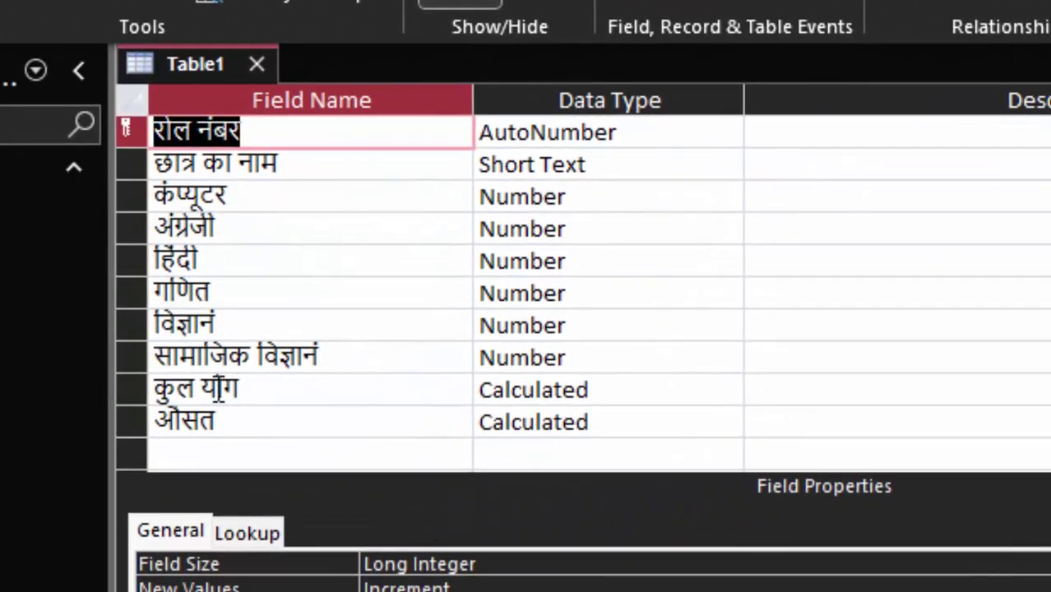
- Open the कुल योग field's Expression property in the enlarged Zoom box
{"action": "left_click", "coordinate": [599, 379]}
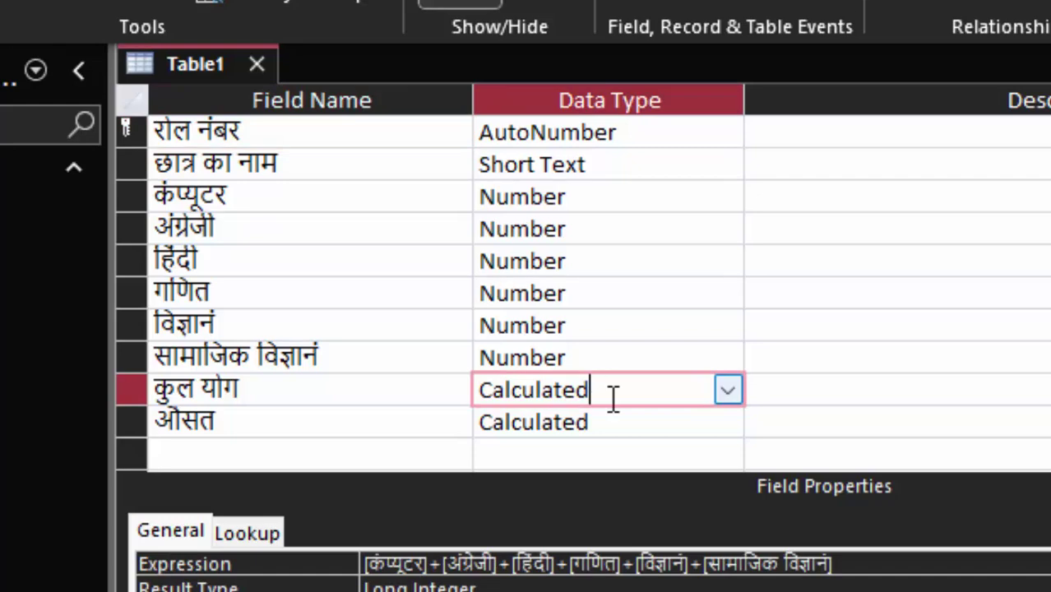
{"action": "left_click", "coordinate": [876, 563]}
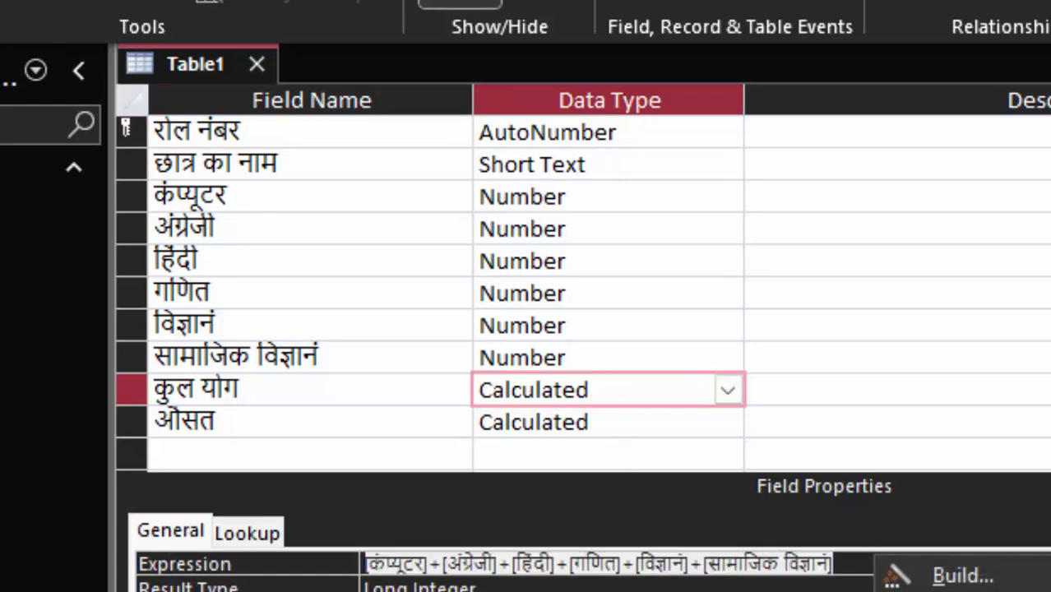
{"action": "key", "text": "shift+F2"}
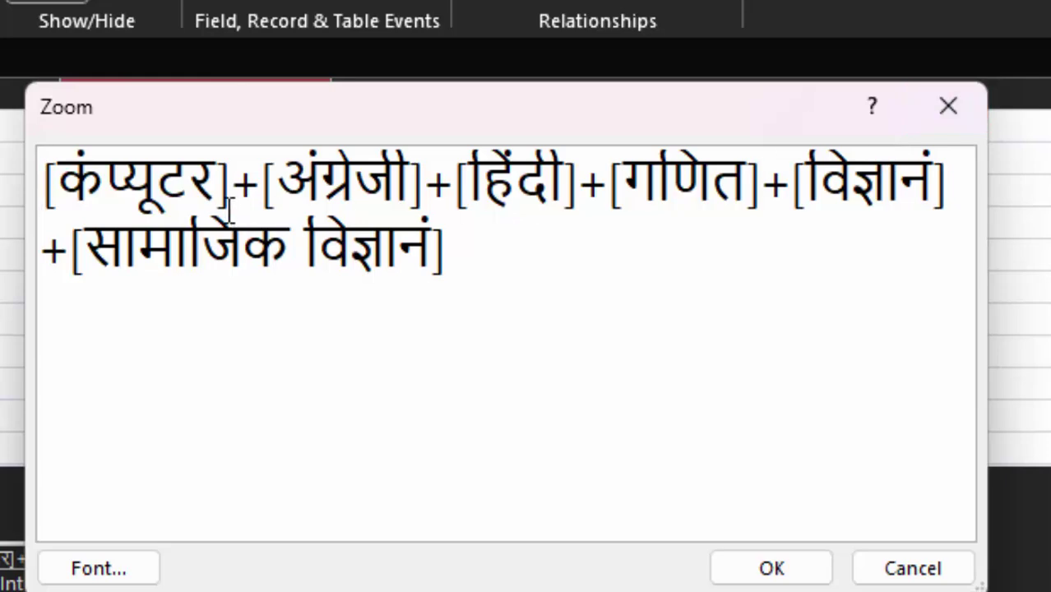
- Highlight the कंप्यूटर, अंग्रेजी, हिंदी and गणित terms of the sum, then close the Zoom box
{"action": "left_click_drag", "start_coordinate": [235, 191], "coordinate": [44, 184]}
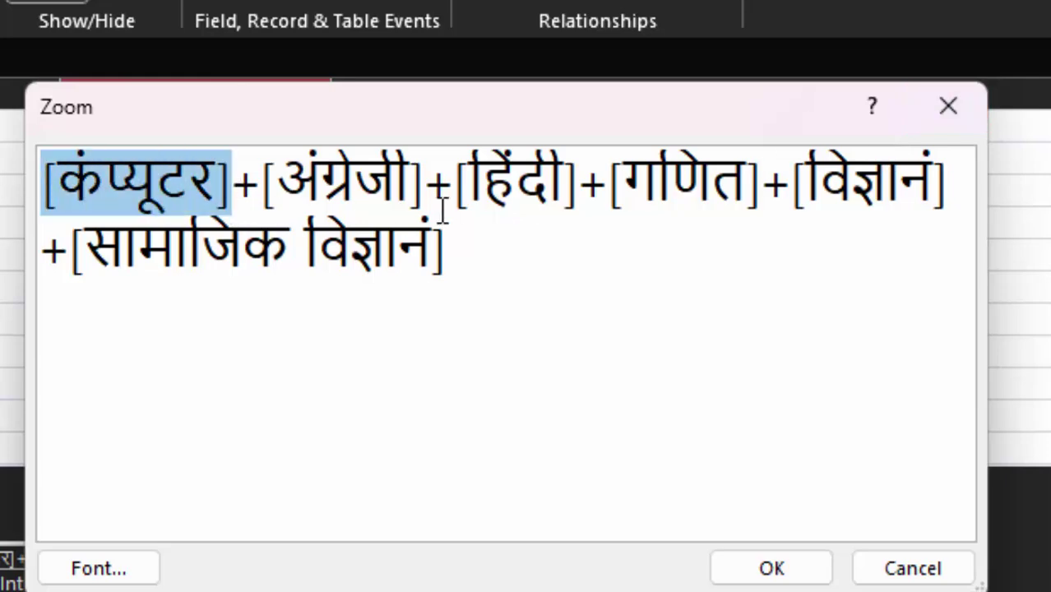
{"action": "left_click", "coordinate": [436, 187]}
{"action": "left_click_drag", "start_coordinate": [428, 187], "coordinate": [261, 188]}
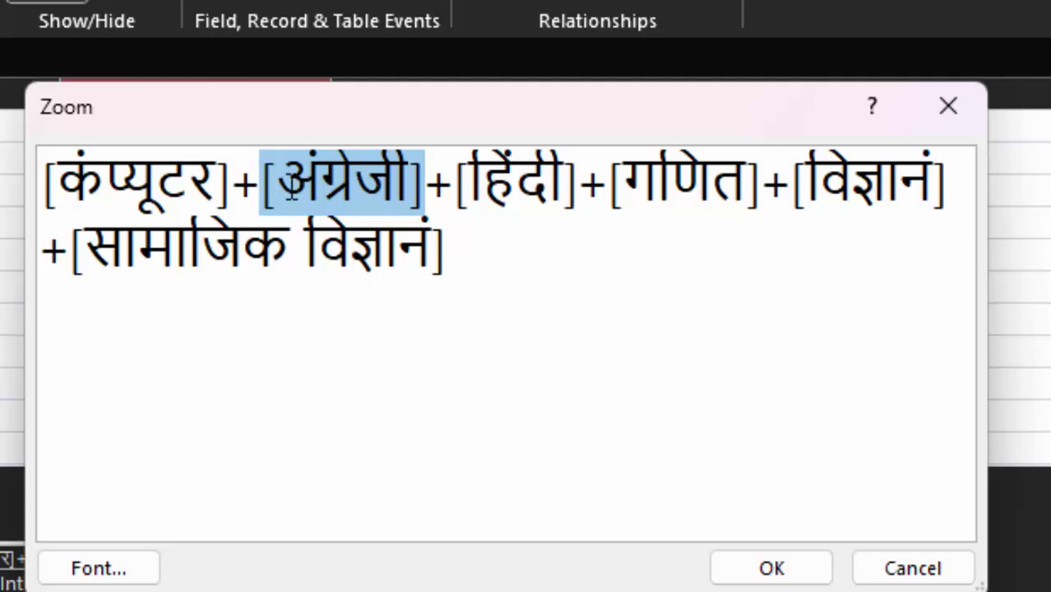
{"action": "left_click_drag", "start_coordinate": [581, 191], "coordinate": [454, 191]}
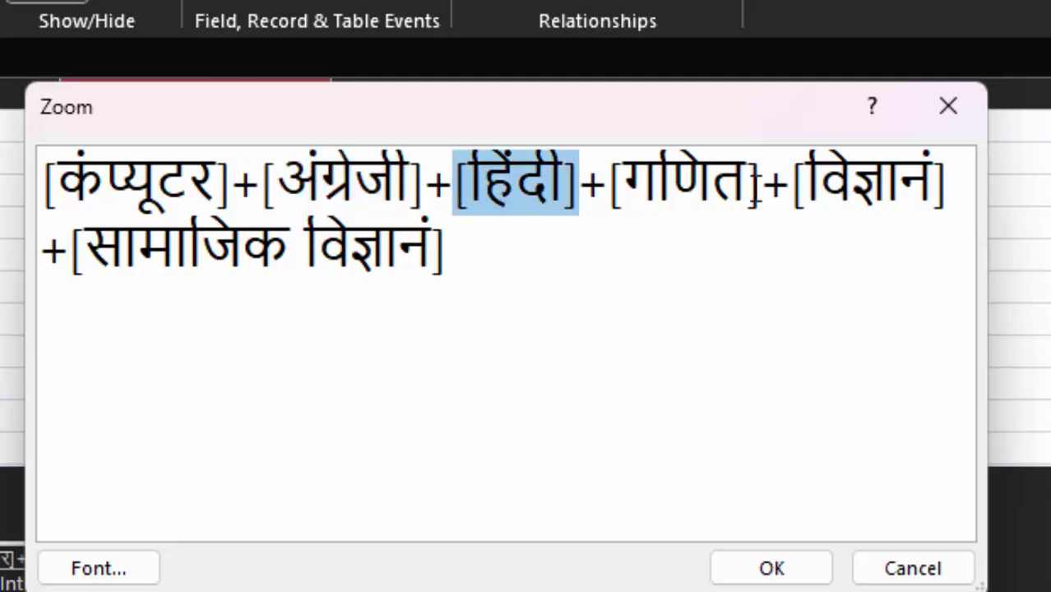
{"action": "left_click_drag", "start_coordinate": [763, 189], "coordinate": [611, 197]}
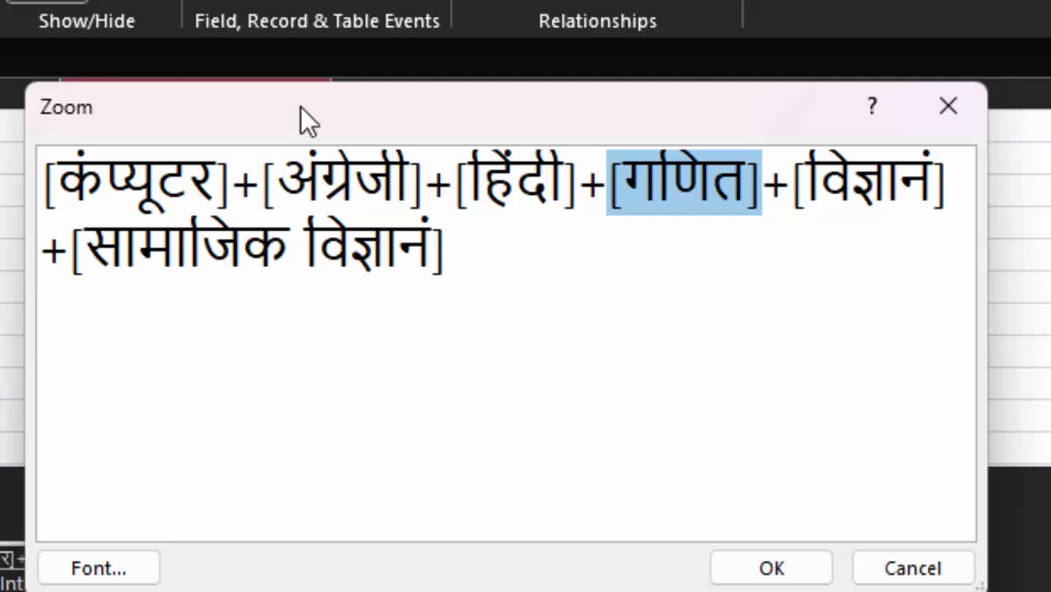
{"action": "left_click_drag", "start_coordinate": [300, 106], "coordinate": [614, 91]}
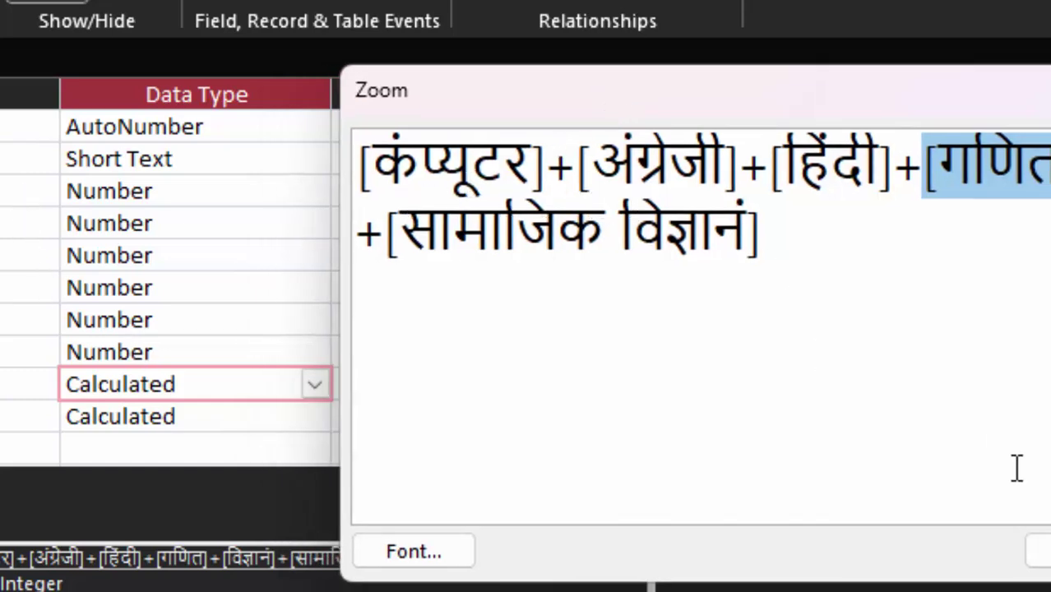
{"action": "left_click", "coordinate": [1044, 552]}
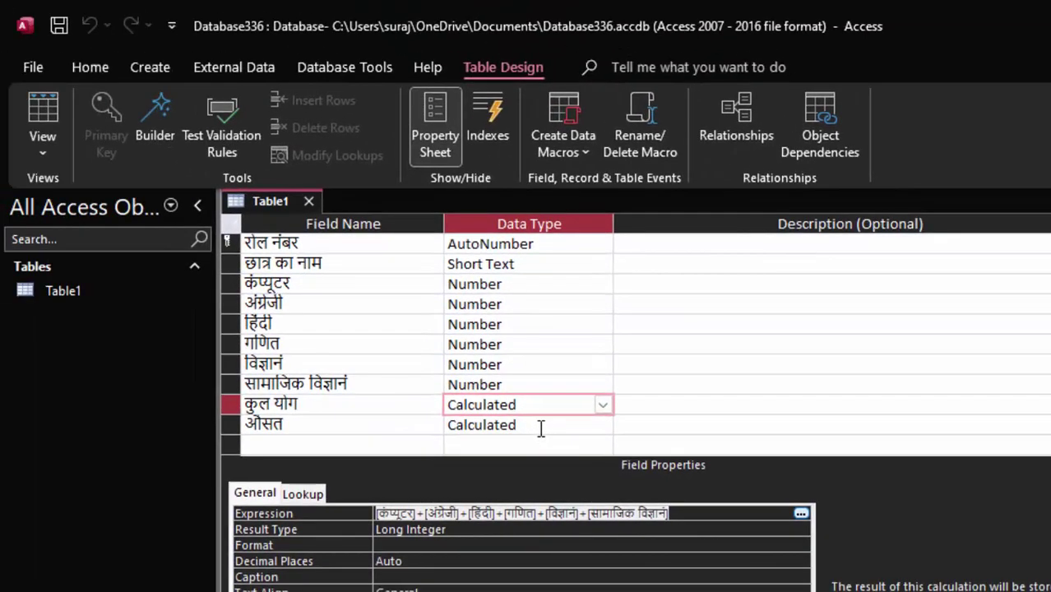
- Open the औसत field's [कुल योग]/6 expression in the Zoom box
{"action": "left_click", "coordinate": [541, 427]}
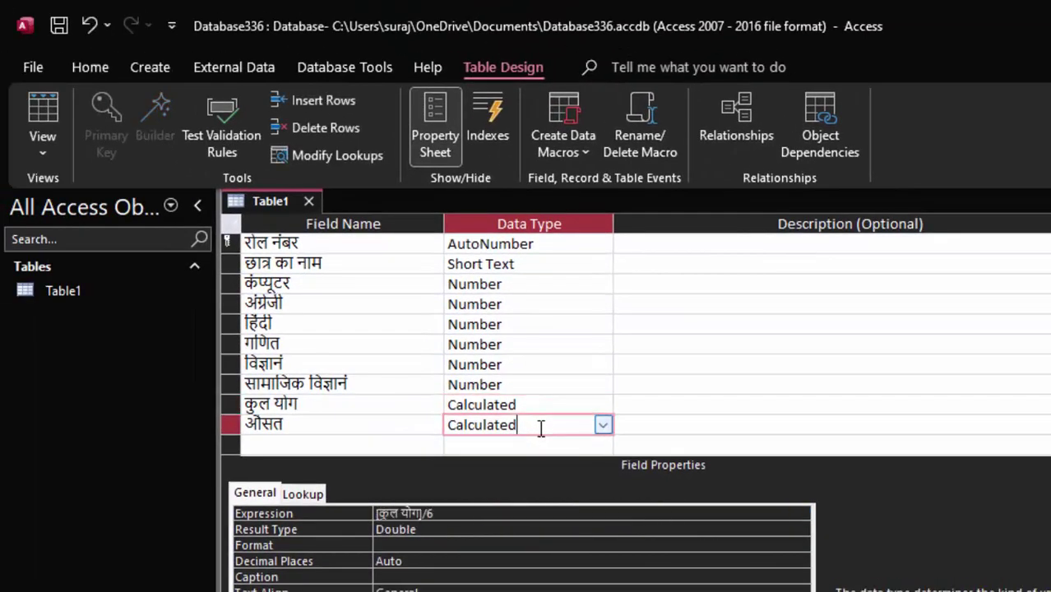
{"action": "right_click", "coordinate": [510, 511]}
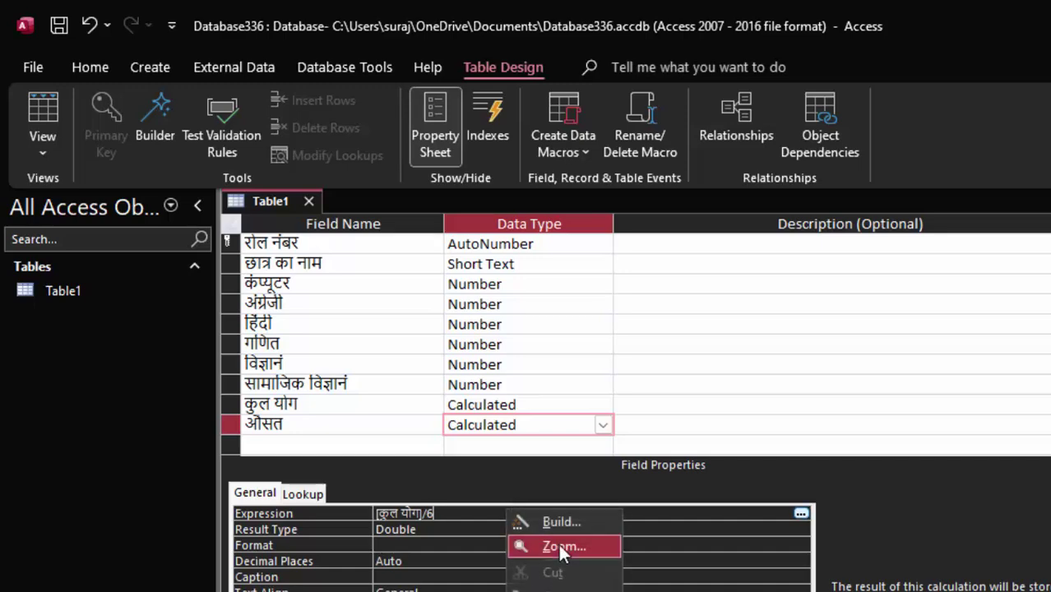
{"action": "left_click", "coordinate": [576, 547]}
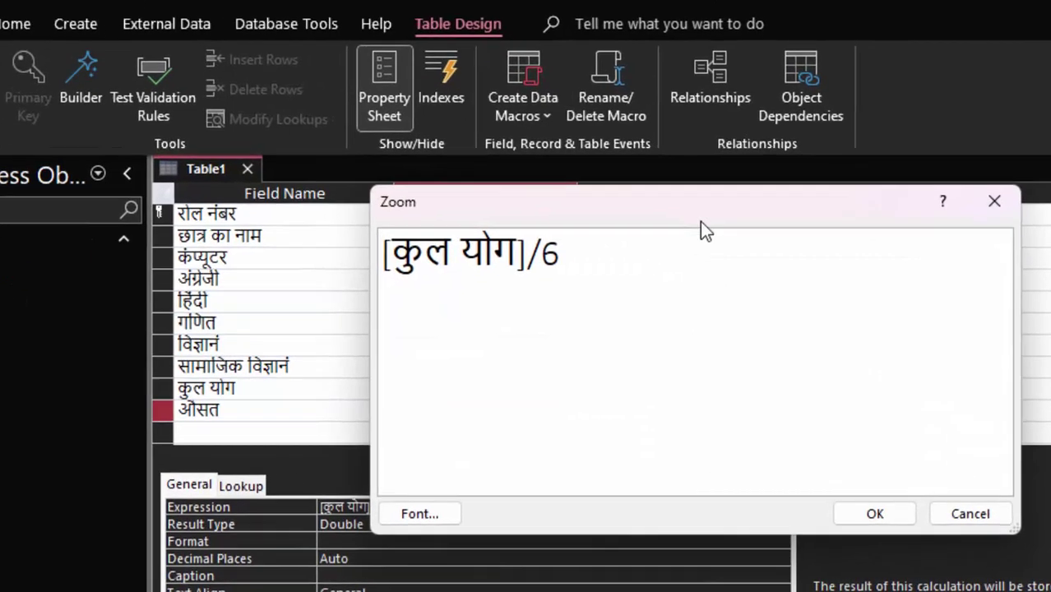
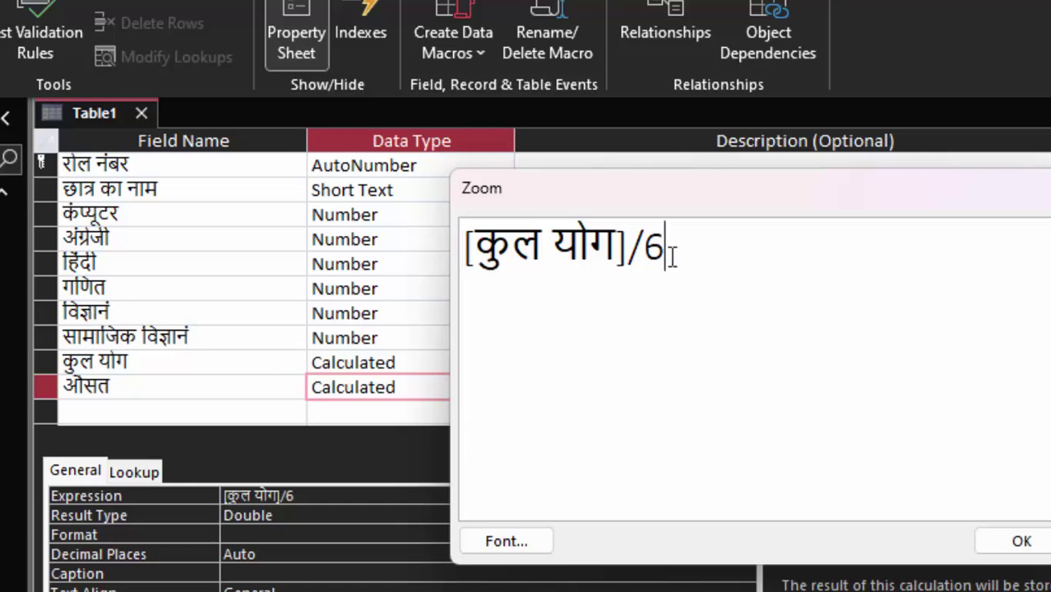
- Confirm the [कुल योग]/6 average expression, then save Table1 and view its student records
{"action": "left_click_drag", "start_coordinate": [671, 255], "coordinate": [434, 247]}
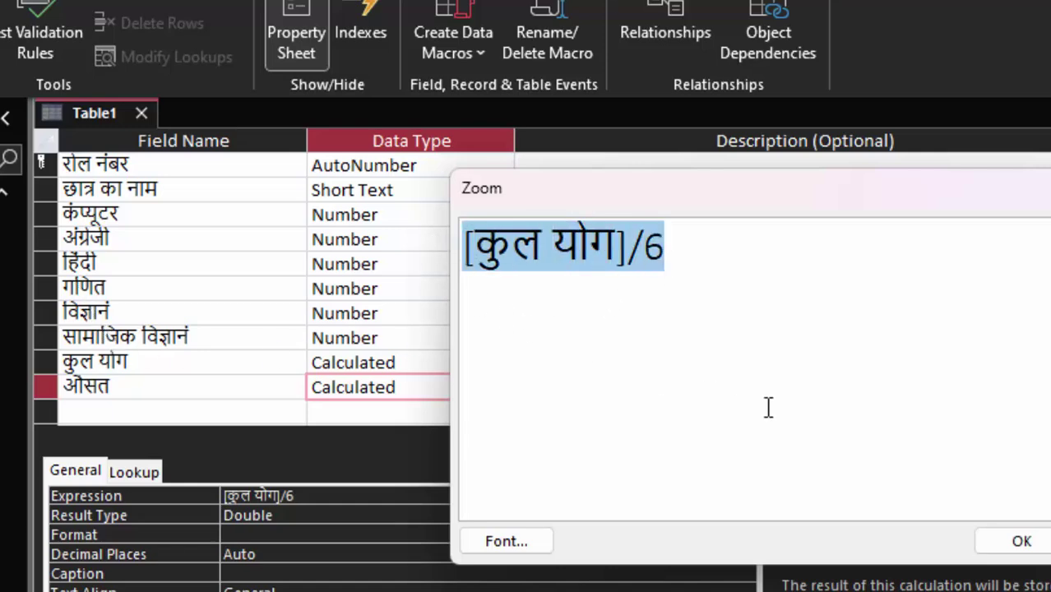
{"action": "left_click", "coordinate": [1013, 545]}
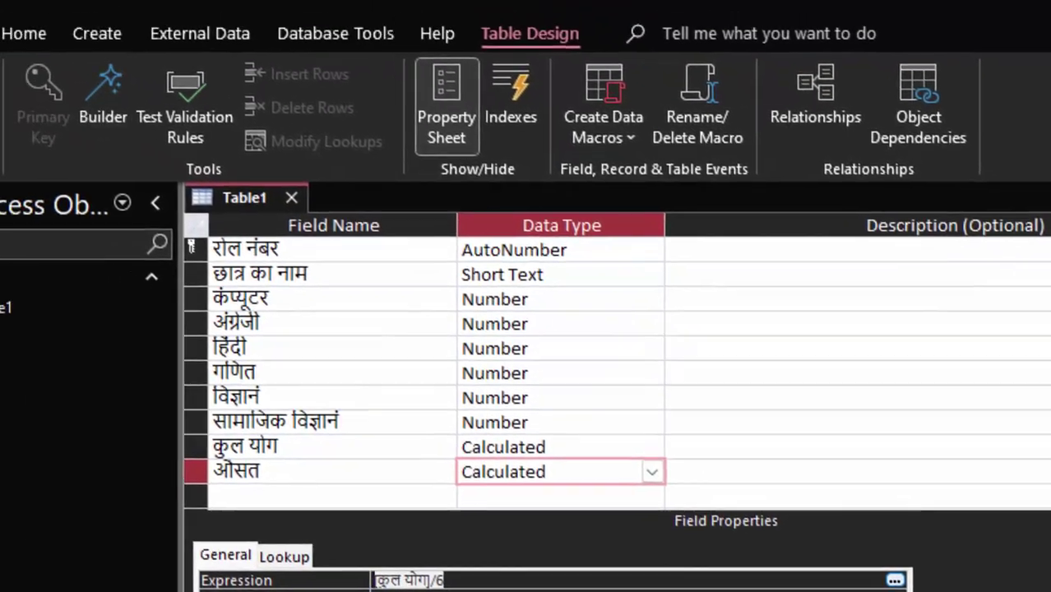
{"action": "left_click", "coordinate": [69, 160]}
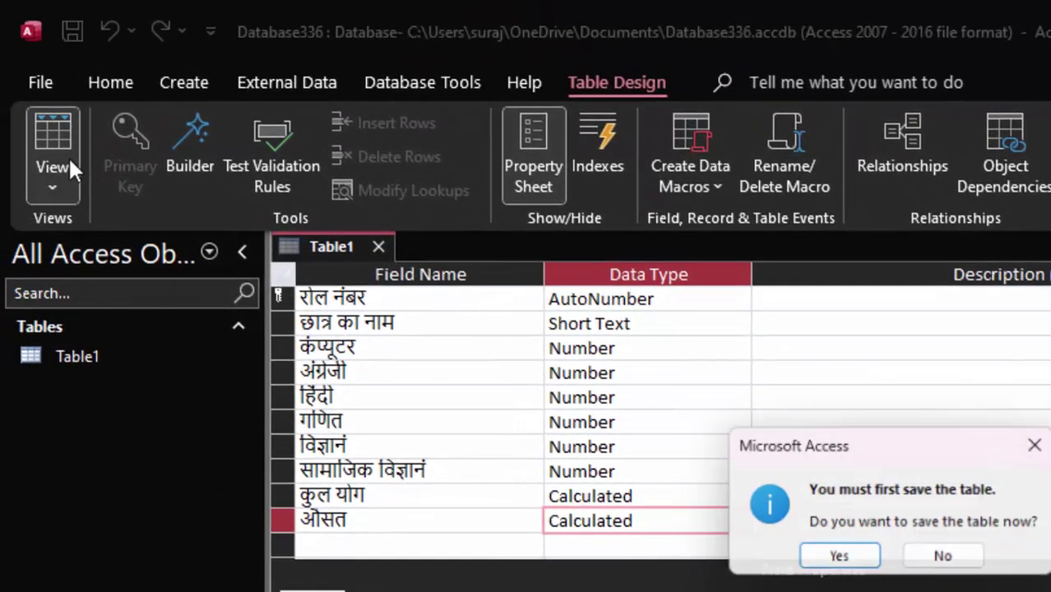
{"action": "left_click", "coordinate": [841, 566]}
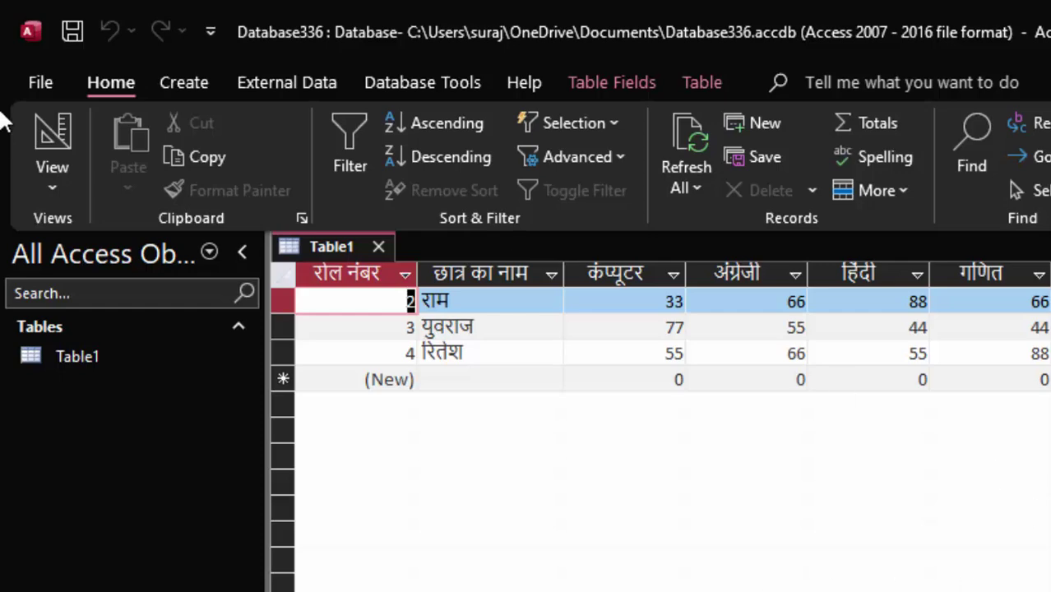
{"action": "left_click", "coordinate": [176, 79]}
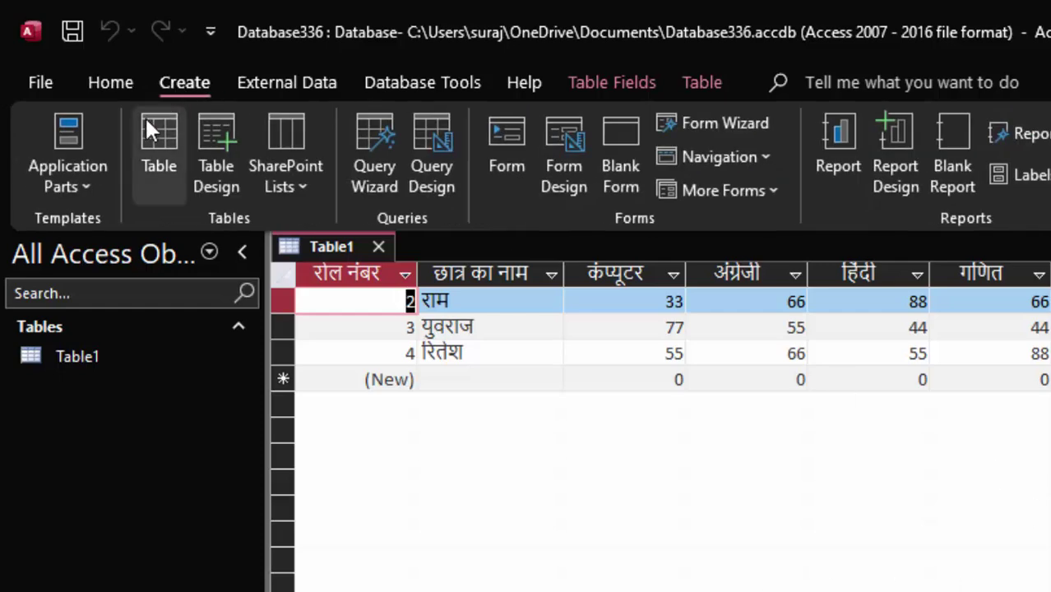
- Create a blank table in Design view and save it under the Hindi name मार्कशीट
{"action": "left_click", "coordinate": [146, 120]}
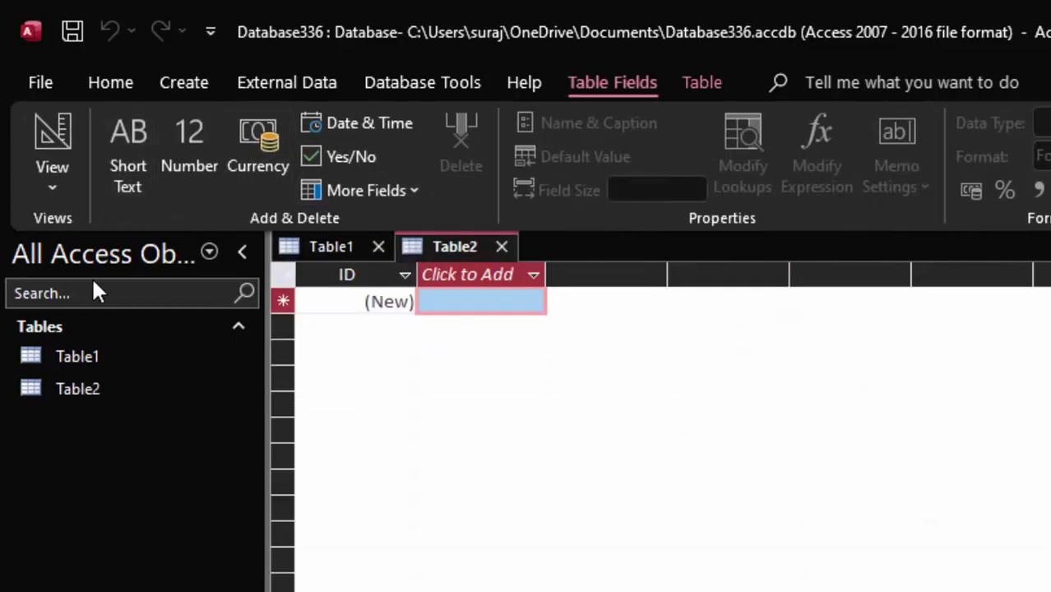
{"action": "left_click", "coordinate": [43, 136]}
{"action": "left_click", "coordinate": [828, 343]}
{"action": "left_click_drag", "start_coordinate": [828, 344], "coordinate": [493, 317]}
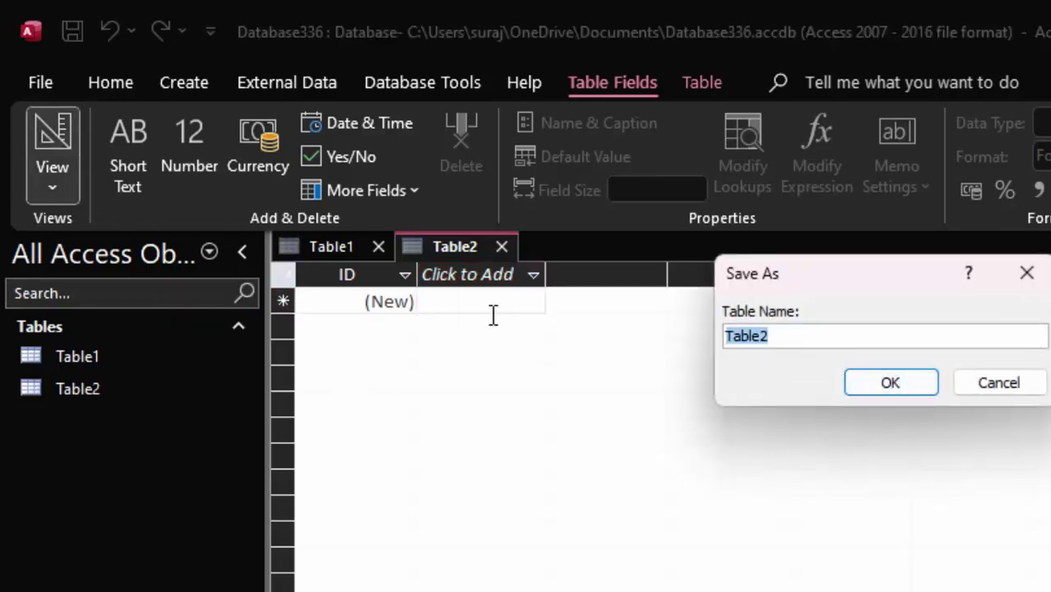
{"action": "key", "text": "BackSpace"}
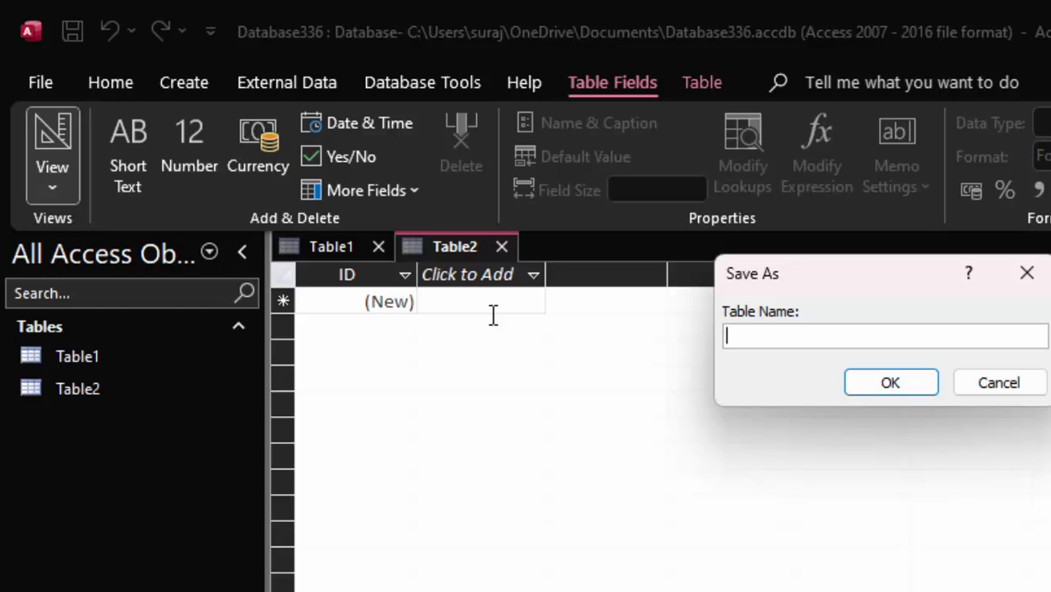
{"action": "type", "text": "mar"}
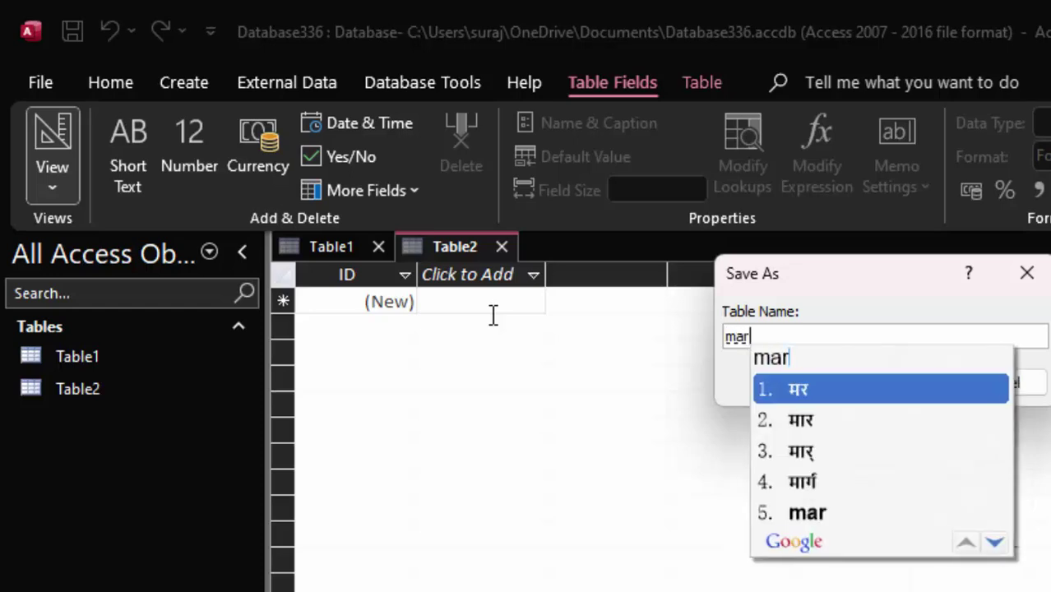
{"action": "type", "text": "ksh"}
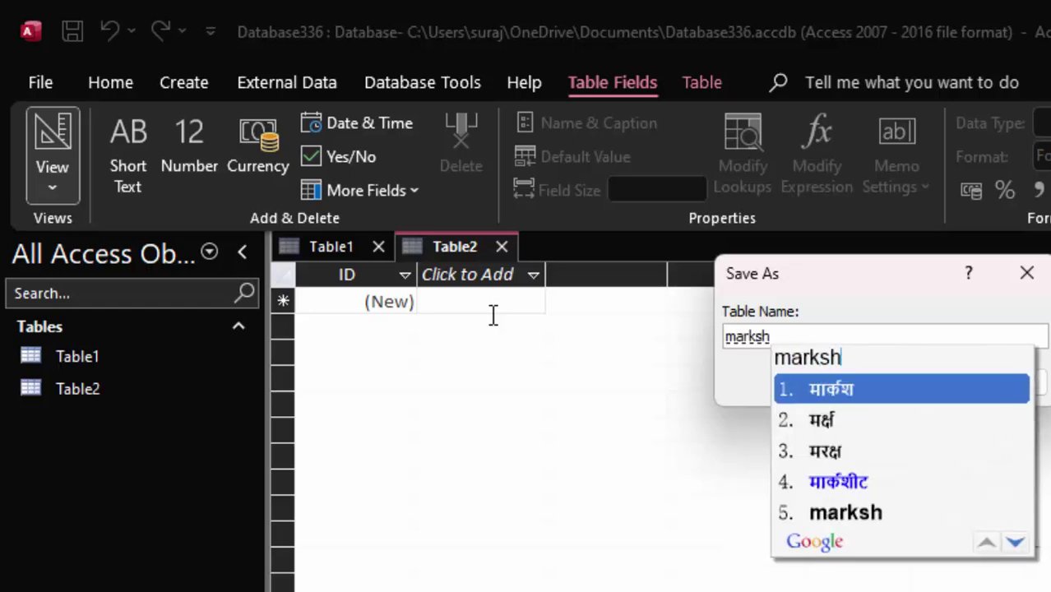
{"action": "type", "text": "eet"}
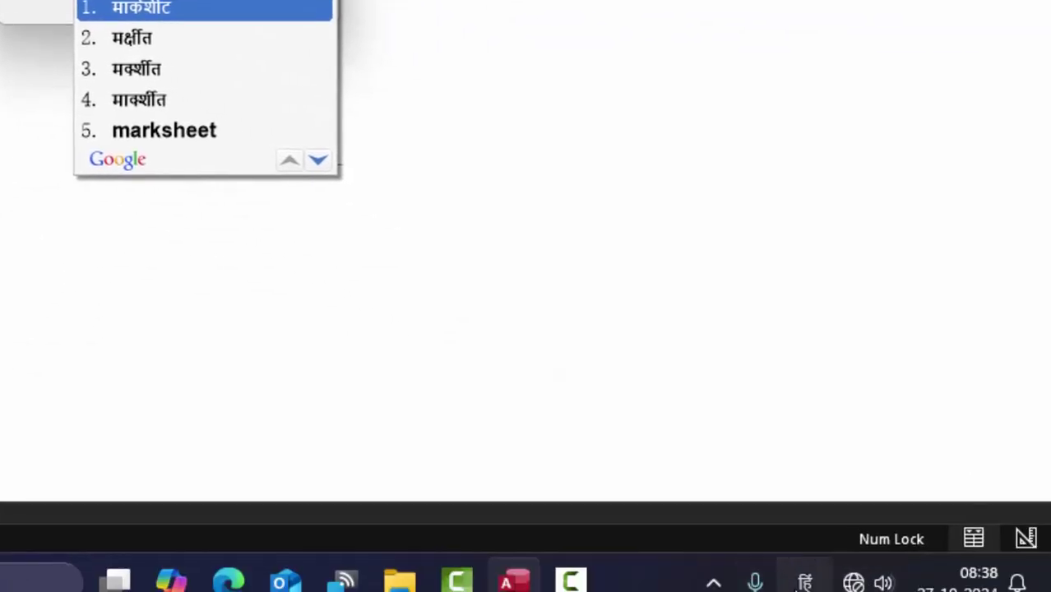
{"action": "left_click", "coordinate": [803, 582]}
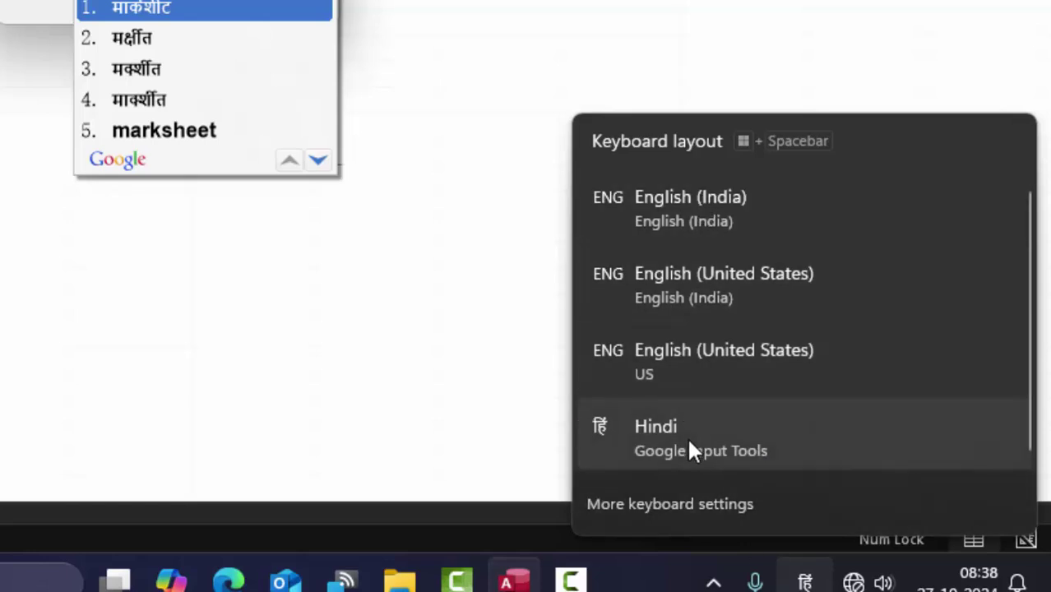
{"action": "left_click", "coordinate": [690, 451]}
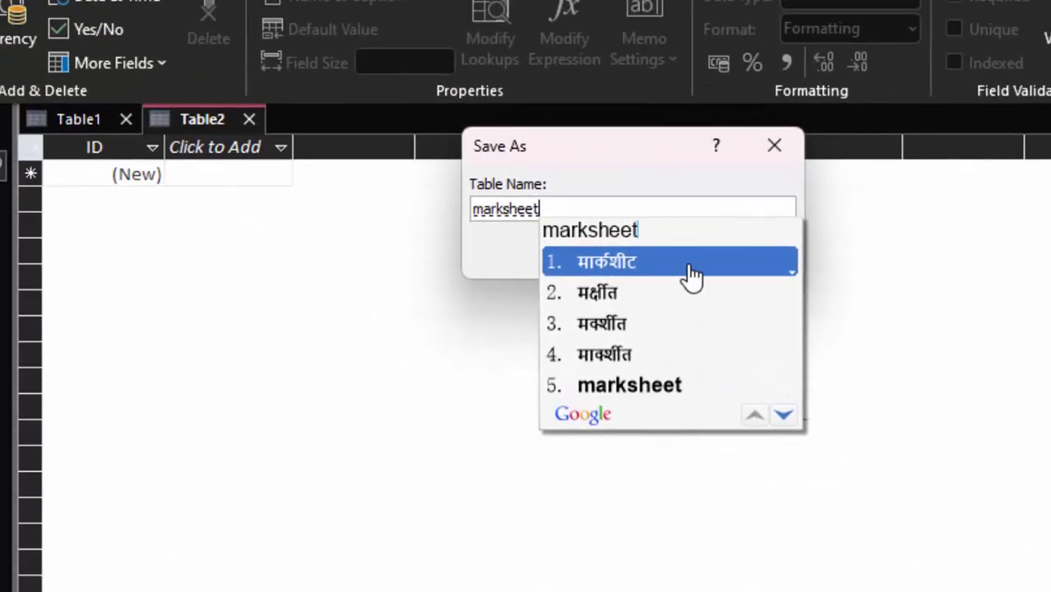
{"action": "left_click", "coordinate": [691, 268]}
{"action": "left_click", "coordinate": [685, 263]}
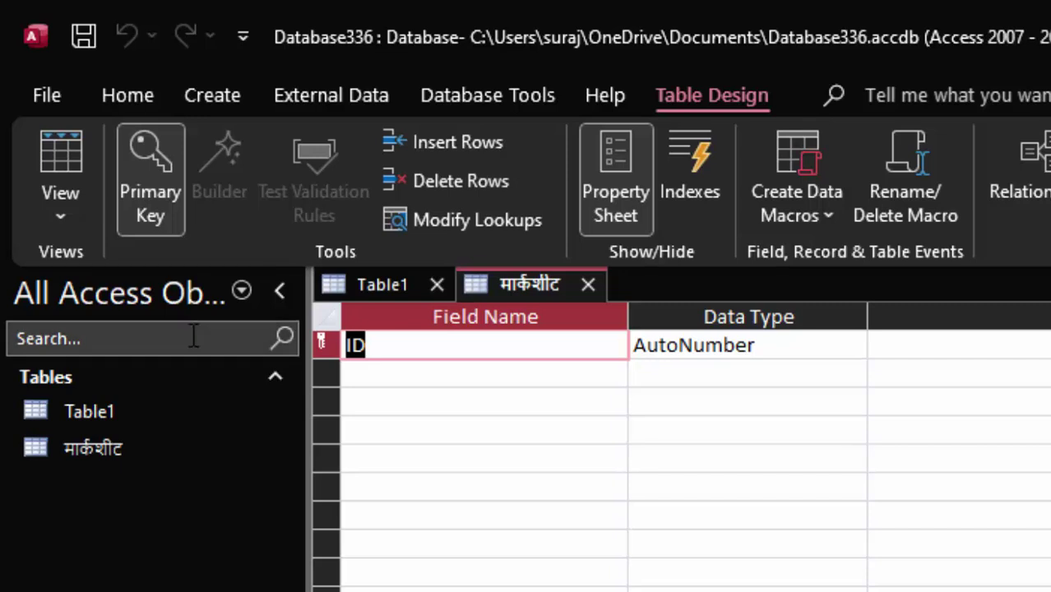
- Rename the ID field to रोल नंबर, keeping its AutoNumber data type
{"action": "key", "text": "BackSpace"}
{"action": "type", "text": "Rol"}
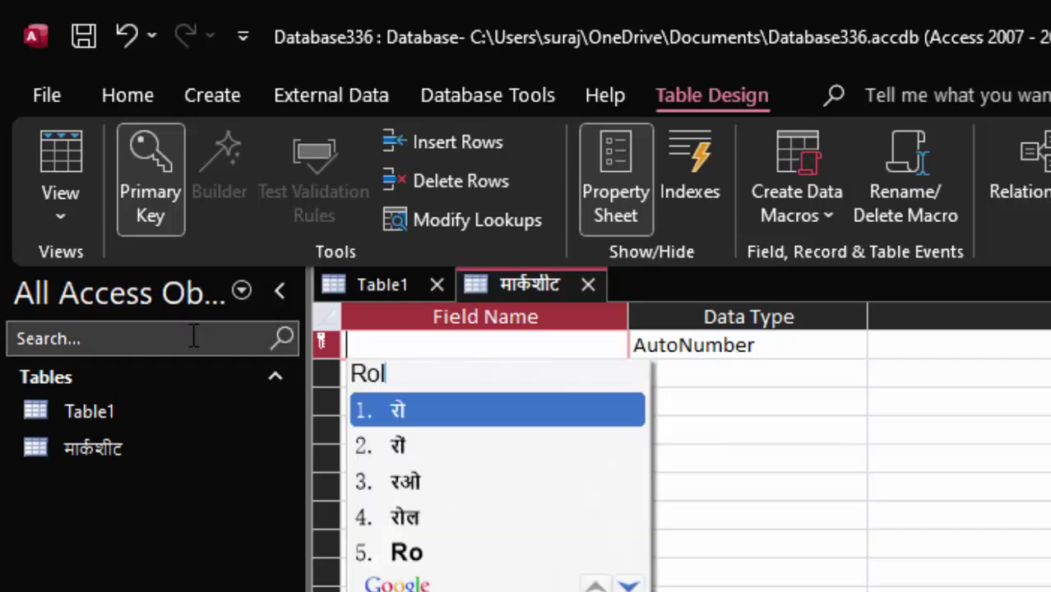
{"action": "type", "text": "l"}
{"action": "key", "text": "space"}
{"action": "type", "text": "nu"}
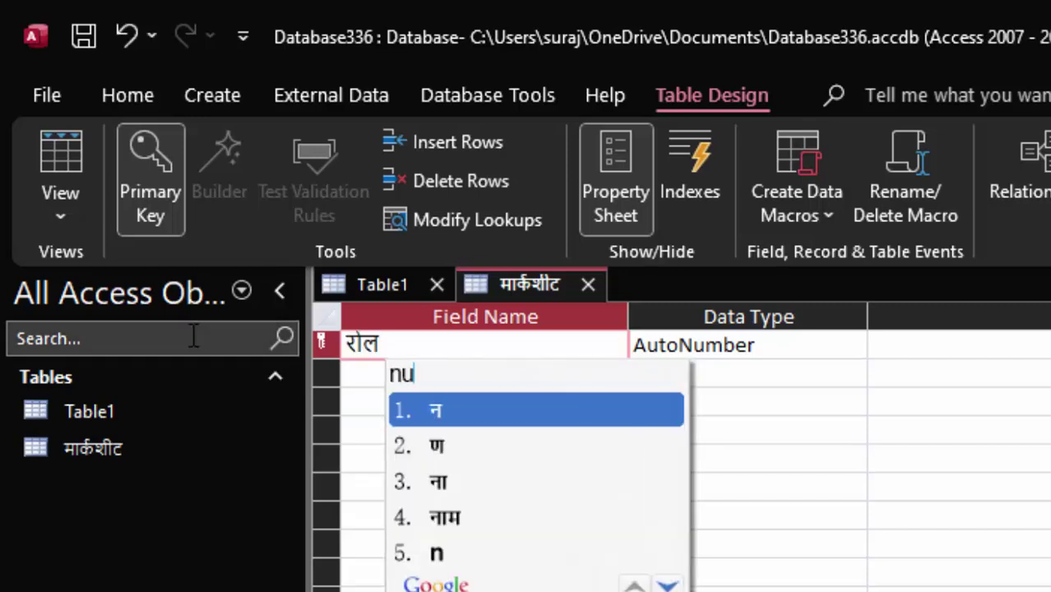
{"action": "type", "text": "mber"}
{"action": "key", "text": "space"}
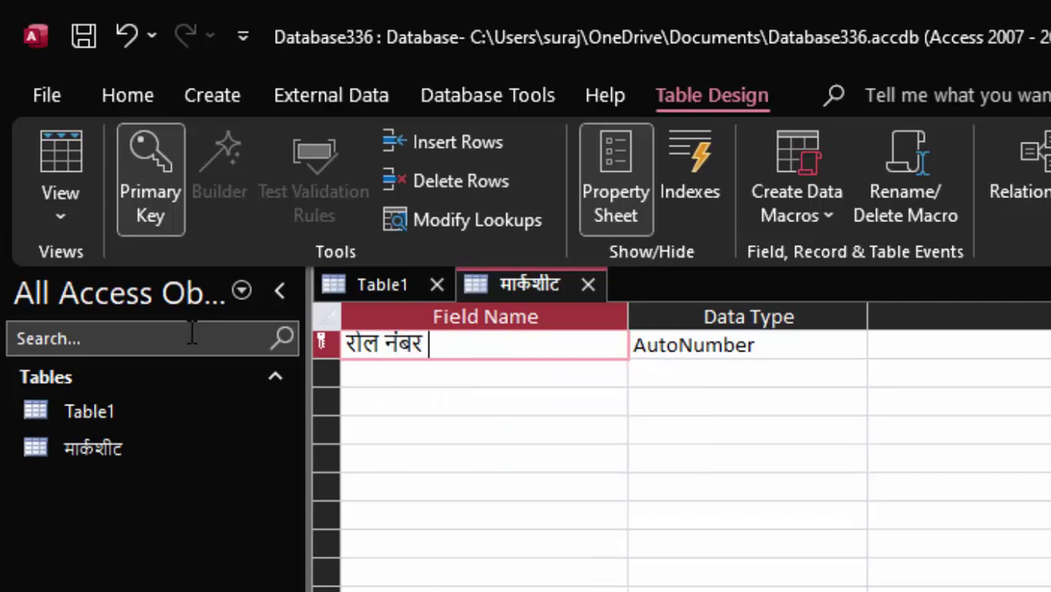
{"action": "left_click", "coordinate": [798, 347]}
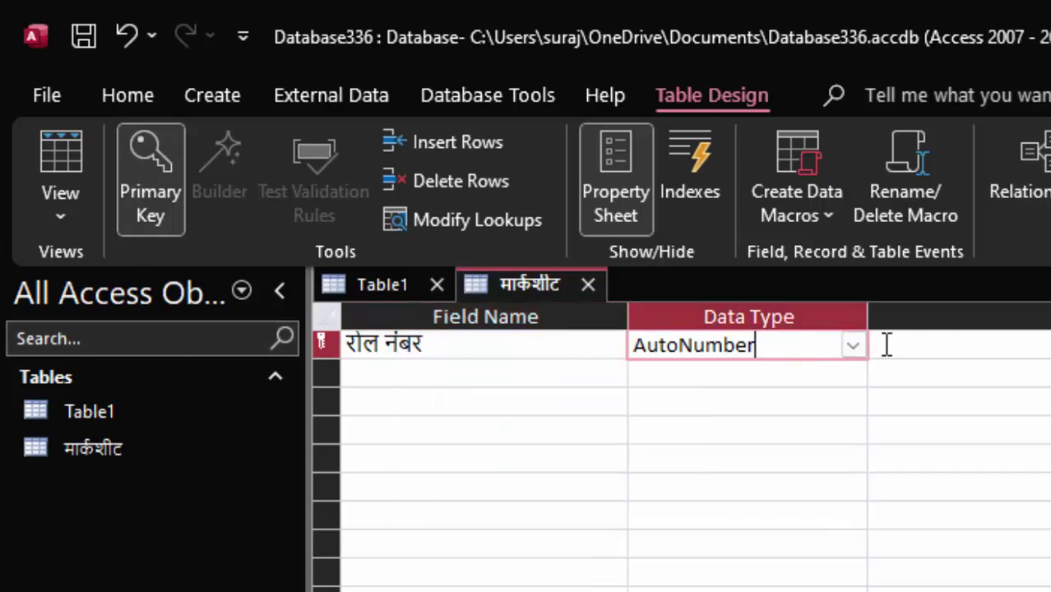
{"action": "left_click", "coordinate": [853, 348]}
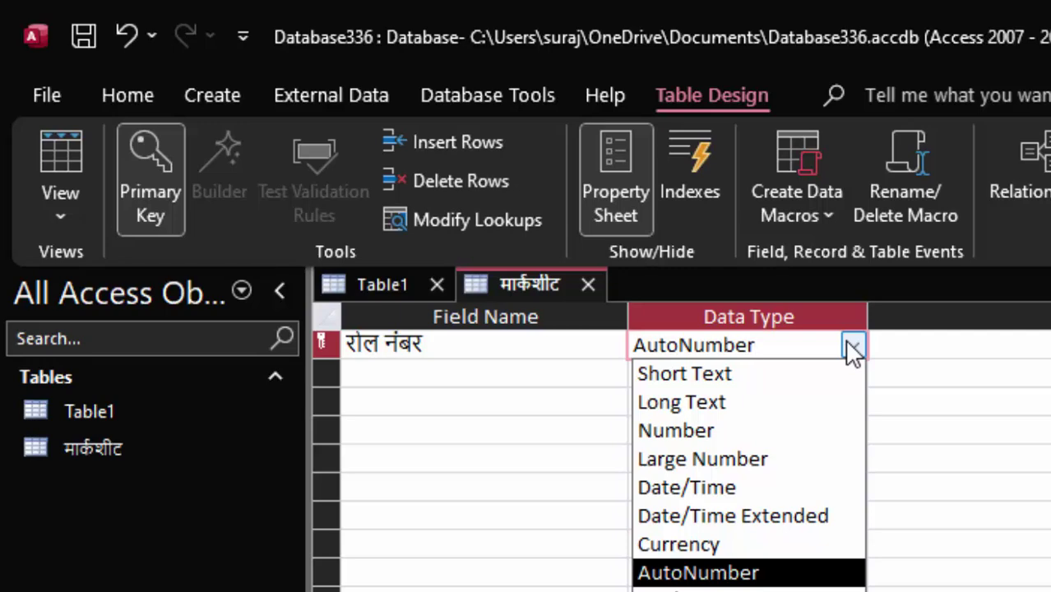
{"action": "left_click", "coordinate": [853, 348]}
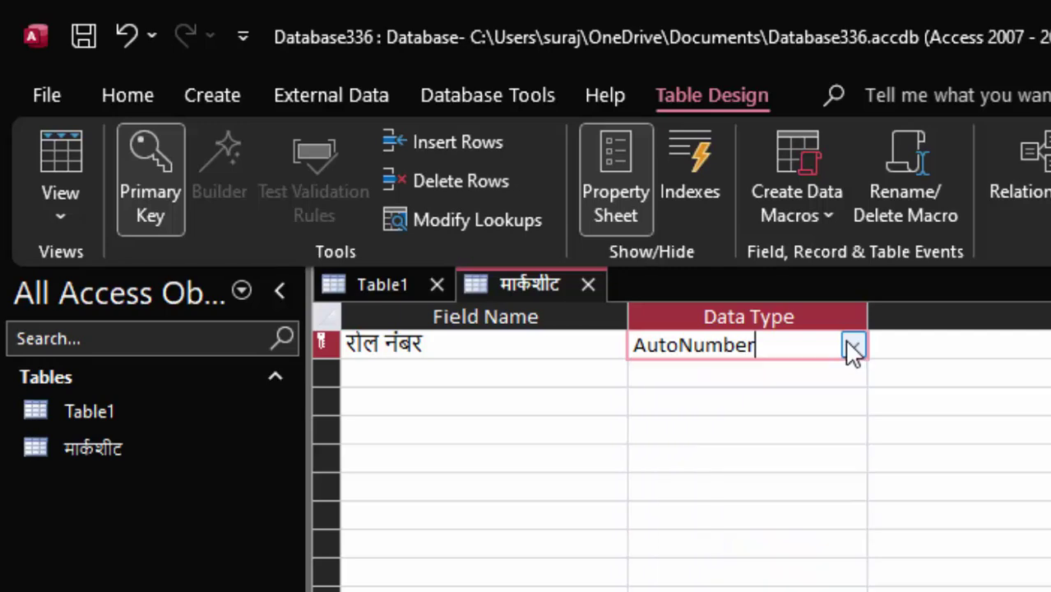
- Add a second field named छात्र का नाम for the student's name
{"action": "left_click", "coordinate": [466, 377]}
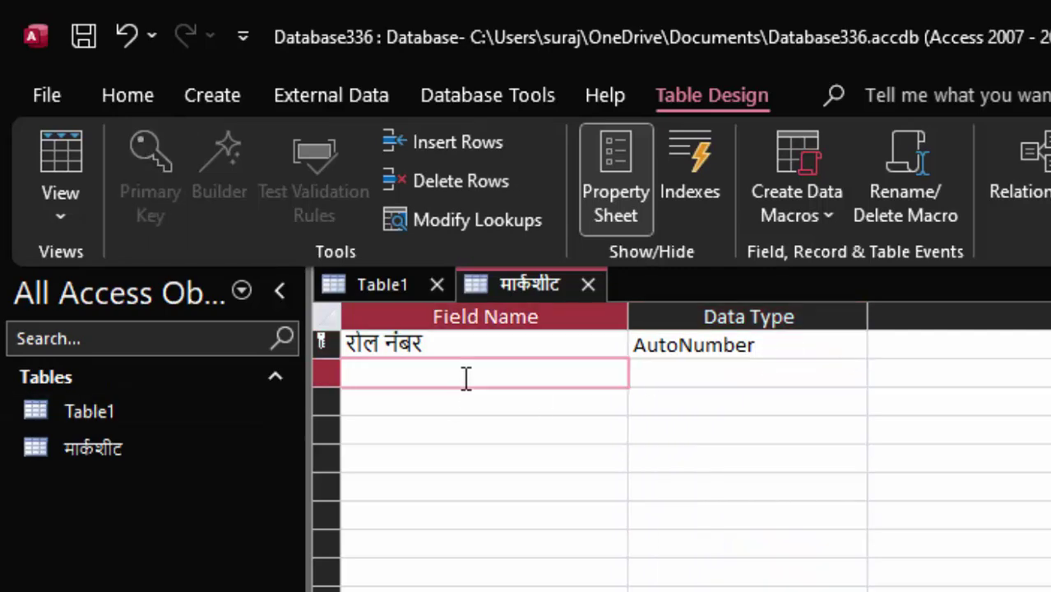
{"action": "type", "text": "chhatr"}
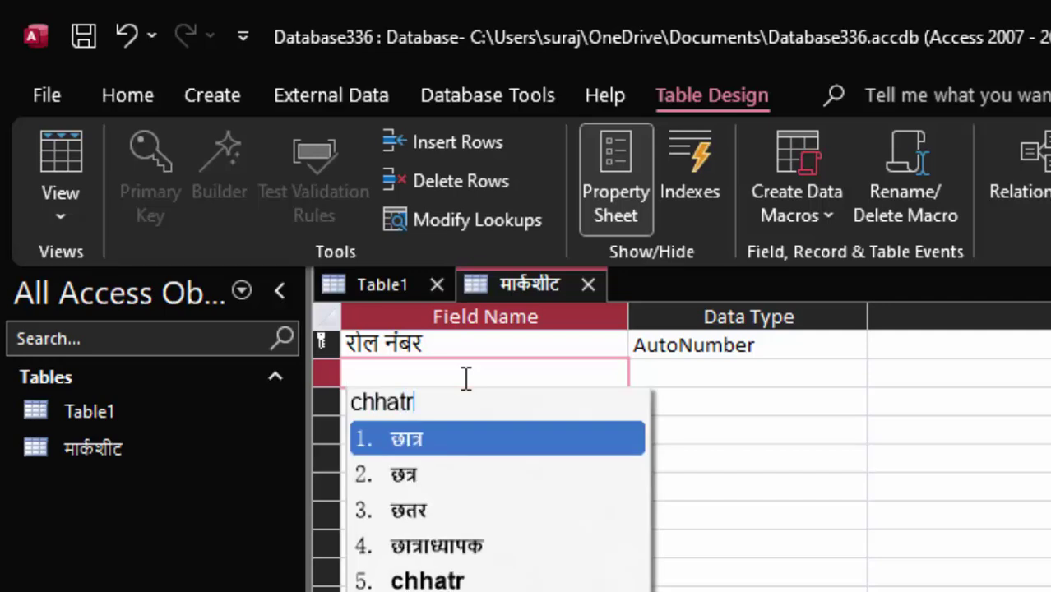
{"action": "type", "text": "a"}
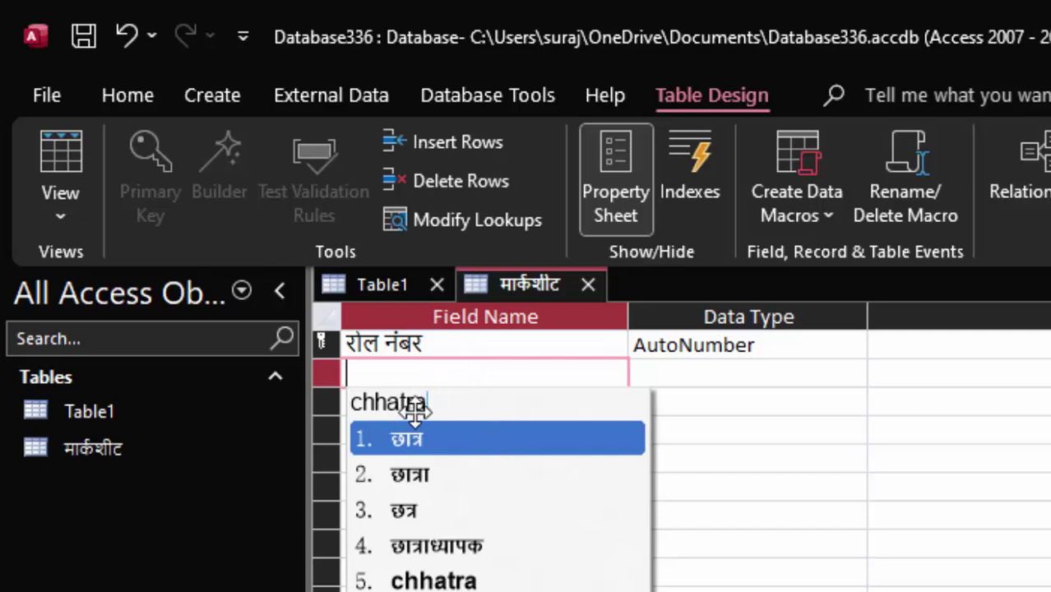
{"action": "left_click", "coordinate": [479, 440]}
{"action": "type", "text": "ka"}
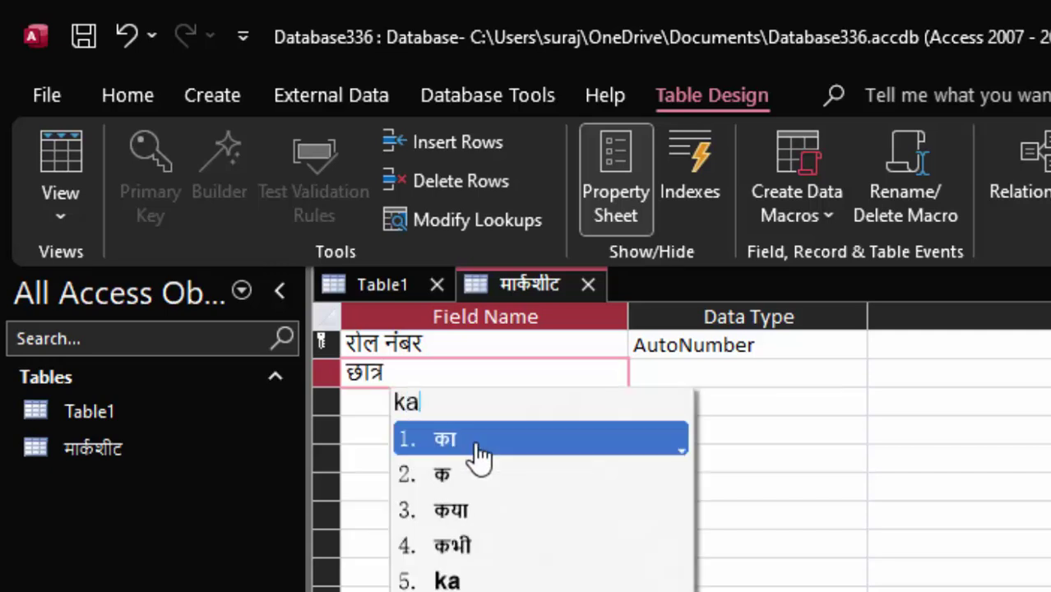
{"action": "left_click", "coordinate": [478, 443]}
{"action": "type", "text": "nam"}
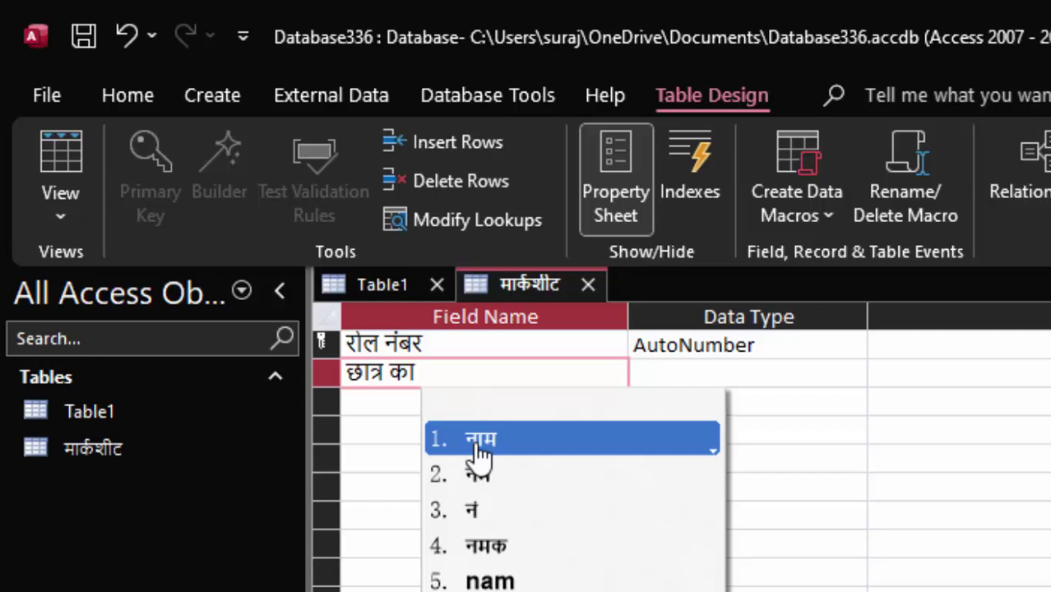
{"action": "left_click", "coordinate": [477, 442]}
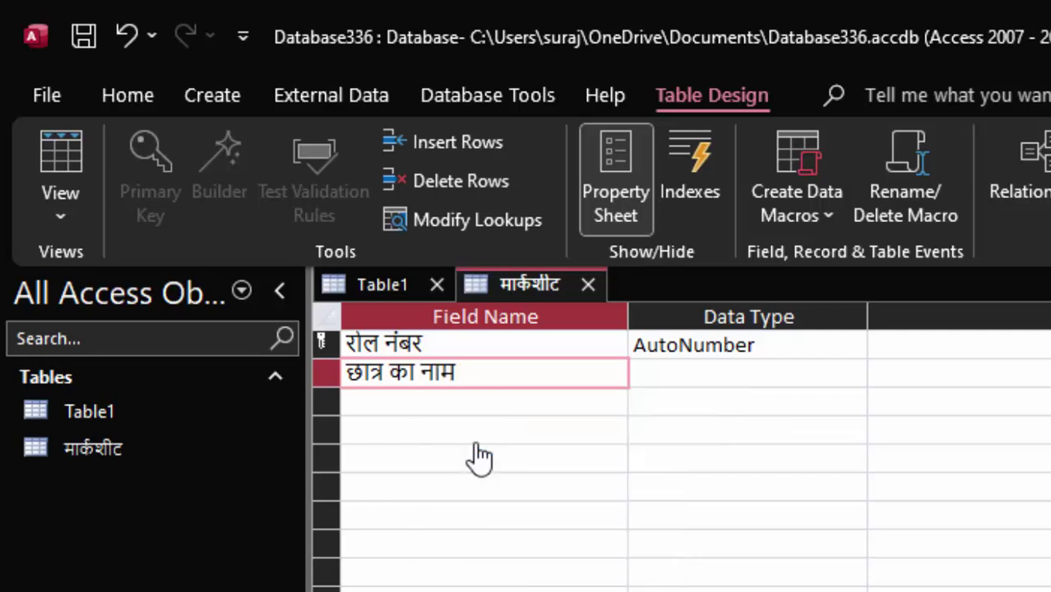
{"action": "left_click", "coordinate": [809, 376]}
- Add कंप्यूटर, मैथ्स and साइंस fields, each with the Number data type
{"action": "left_click", "coordinate": [409, 411]}
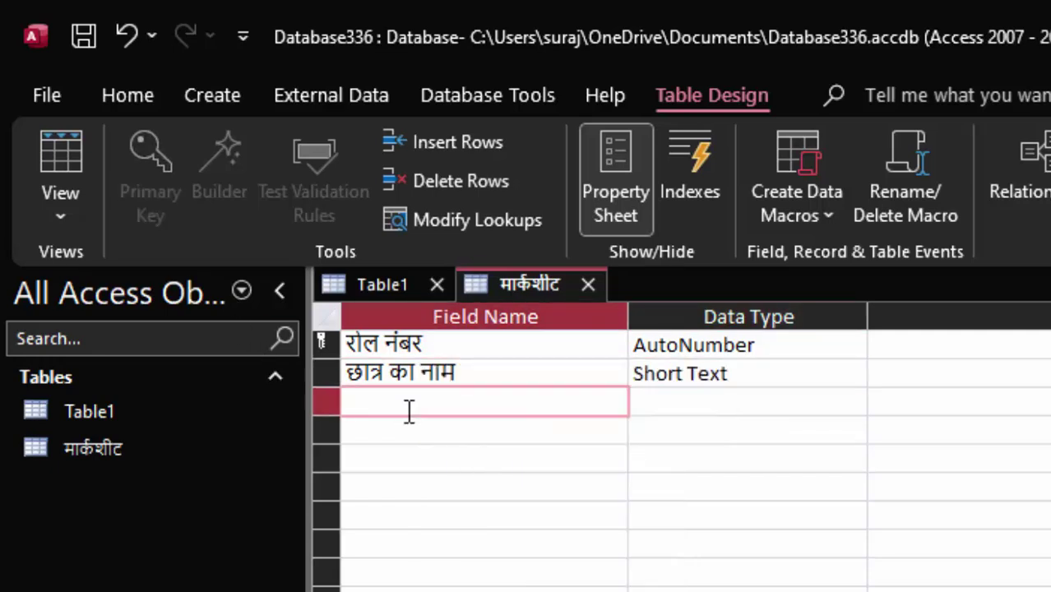
{"action": "type", "text": "com"}
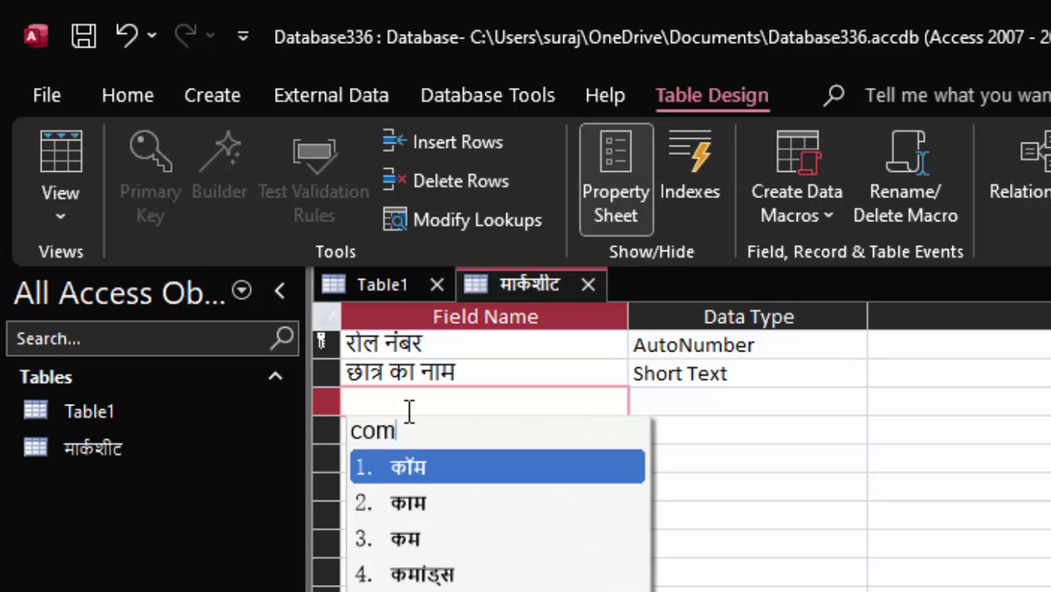
{"action": "type", "text": "puter"}
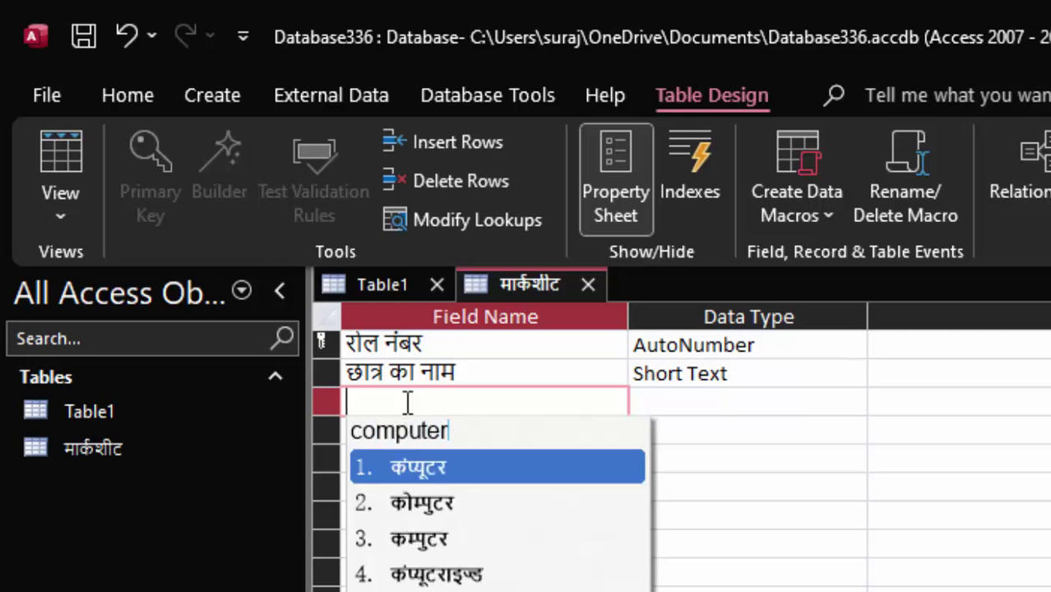
{"action": "left_click", "coordinate": [436, 467]}
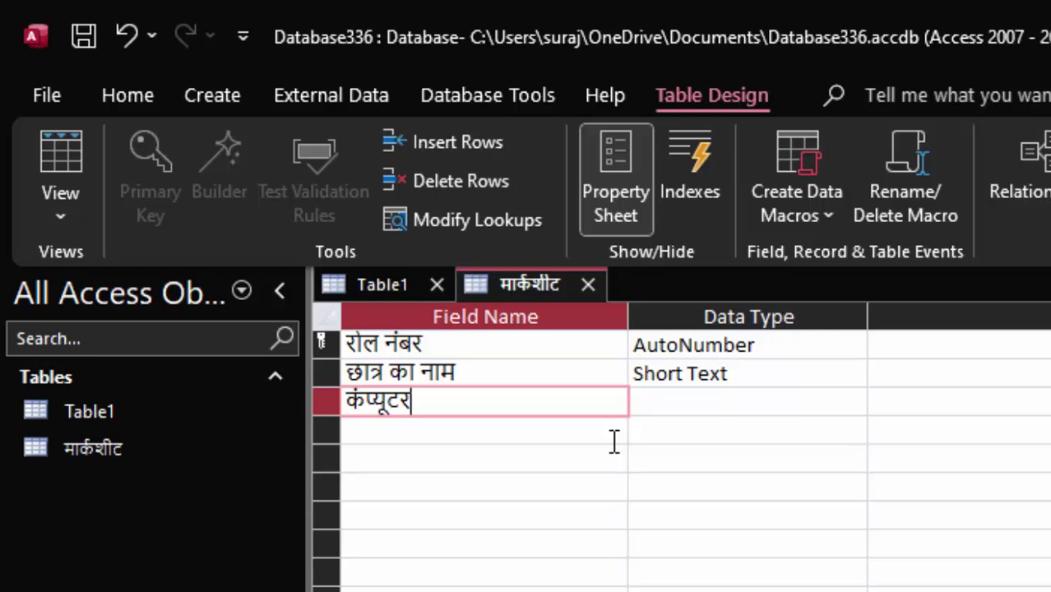
{"action": "left_click", "coordinate": [673, 402]}
{"action": "left_click", "coordinate": [853, 402]}
{"action": "left_click", "coordinate": [758, 488]}
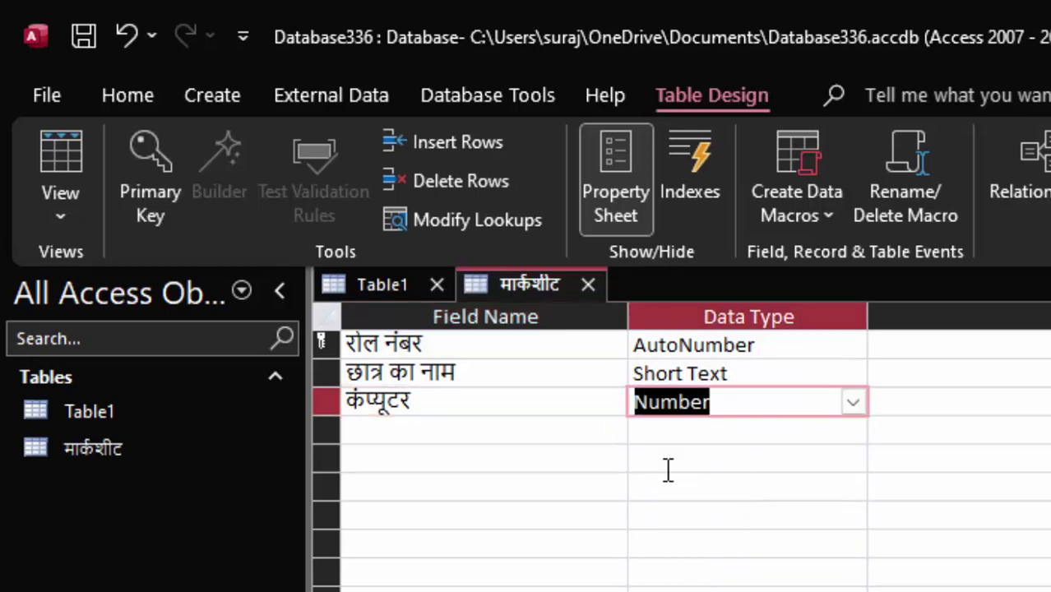
{"action": "left_click", "coordinate": [446, 439]}
{"action": "type", "text": "m"}
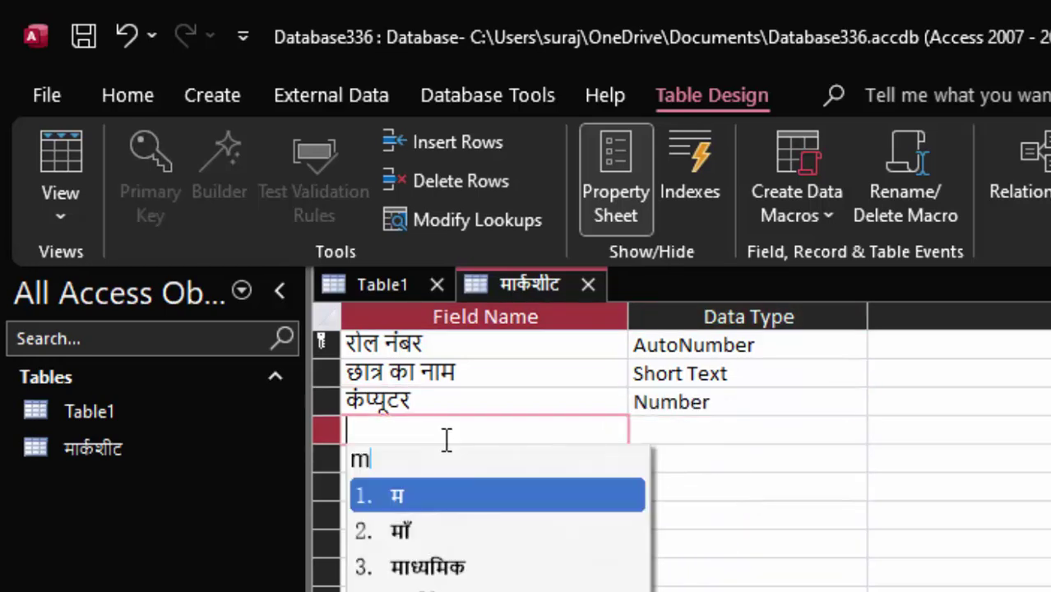
{"action": "type", "text": "aths"}
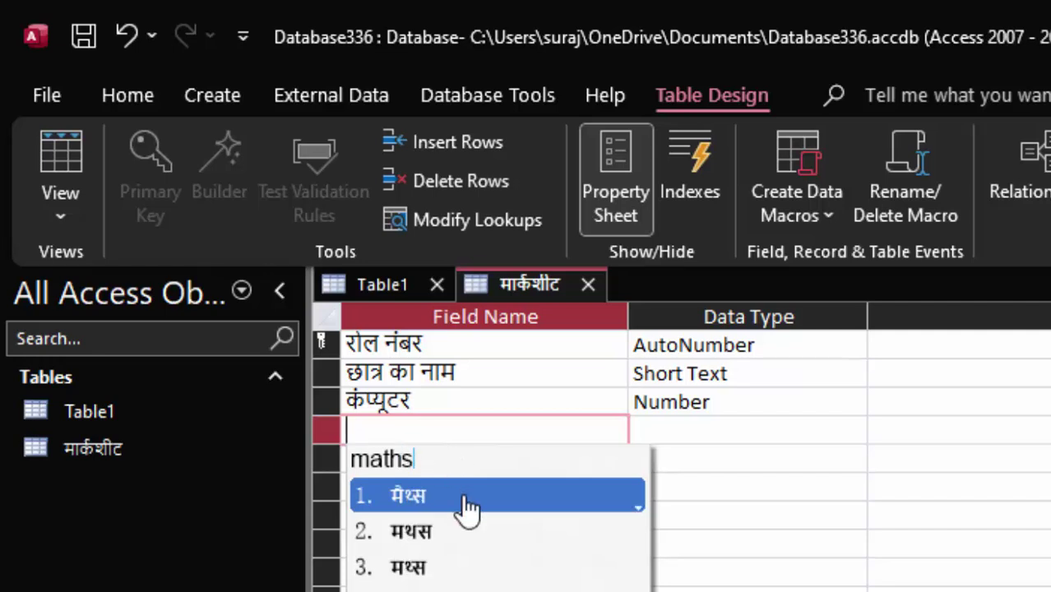
{"action": "left_click", "coordinate": [469, 502]}
{"action": "left_click", "coordinate": [722, 436]}
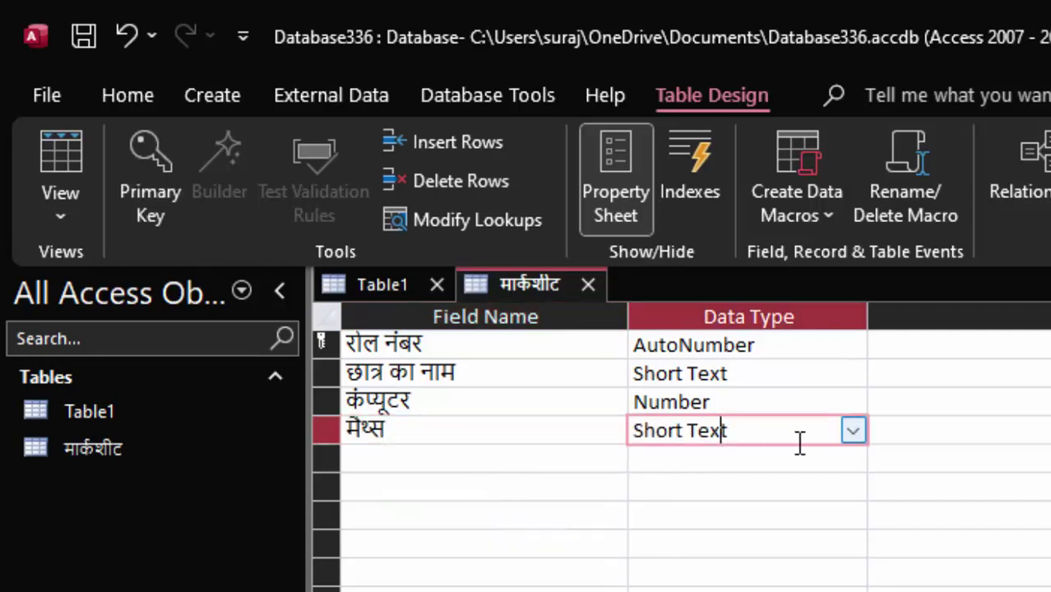
{"action": "left_click", "coordinate": [853, 430]}
{"action": "left_click", "coordinate": [763, 507]}
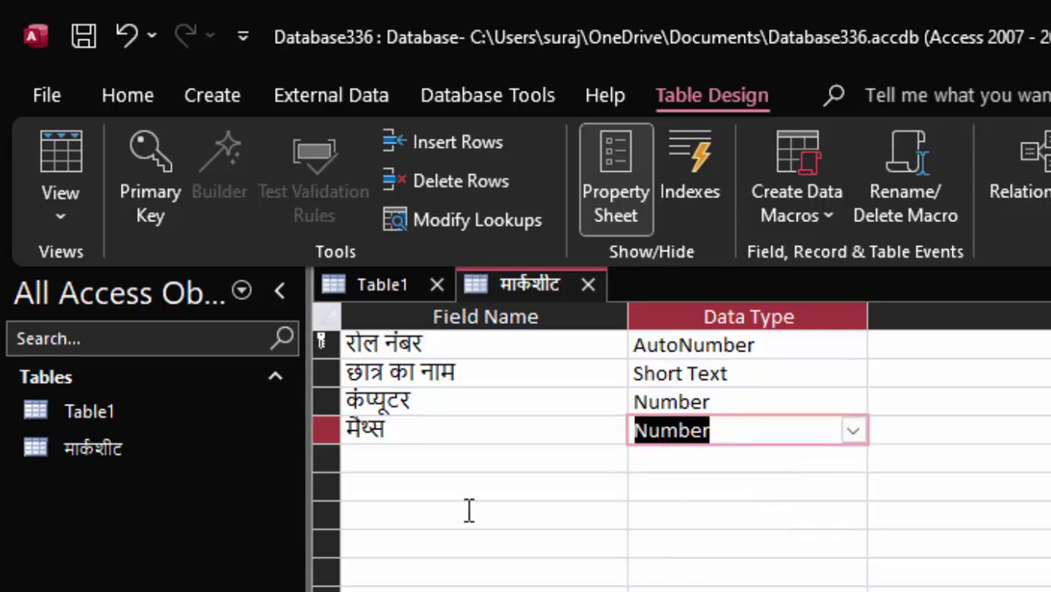
{"action": "left_click", "coordinate": [410, 466]}
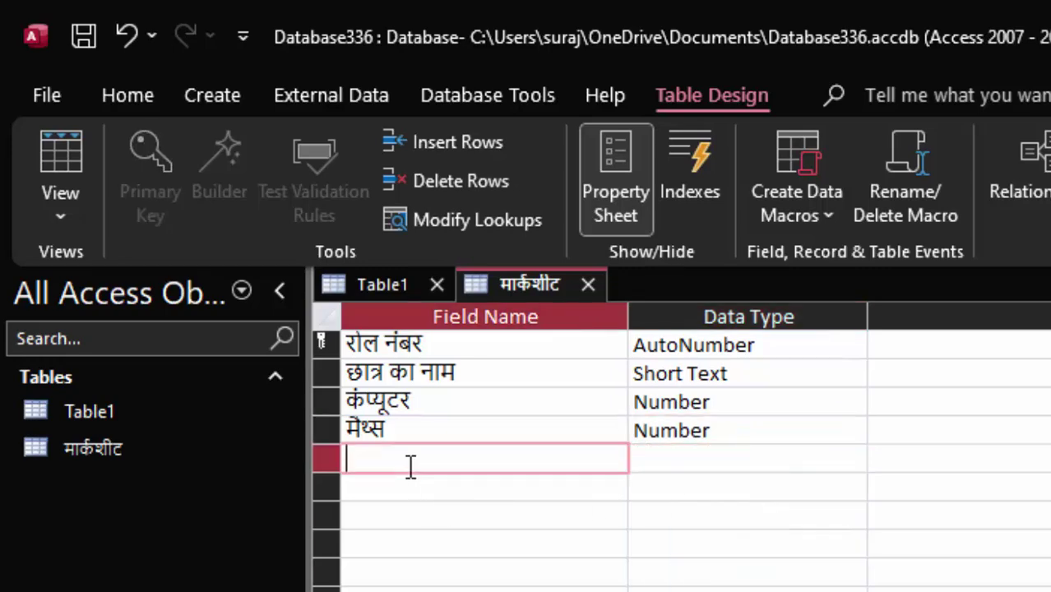
{"action": "type", "text": "scienc"}
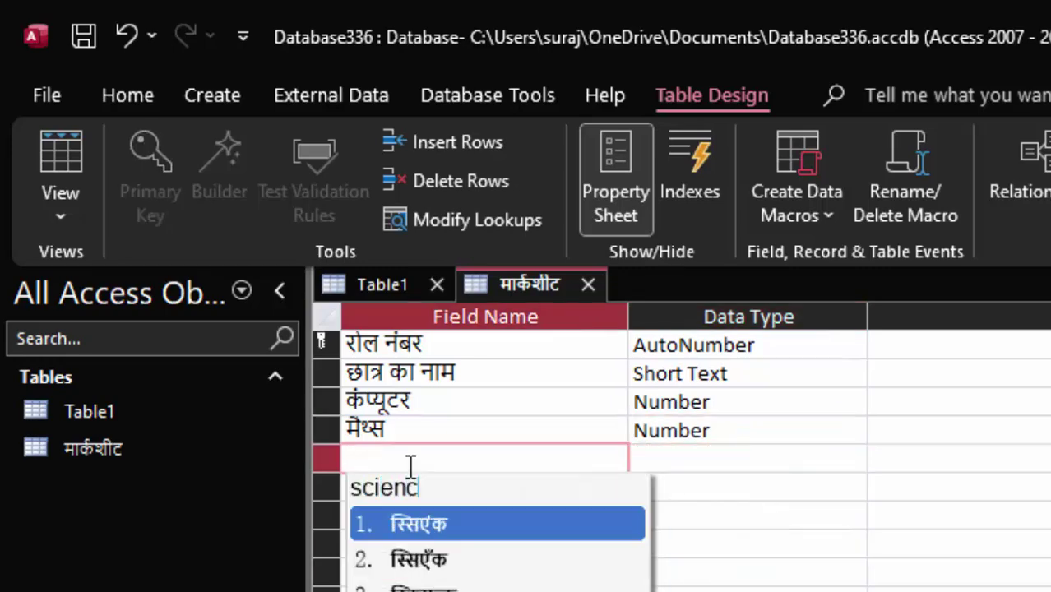
{"action": "type", "text": "e"}
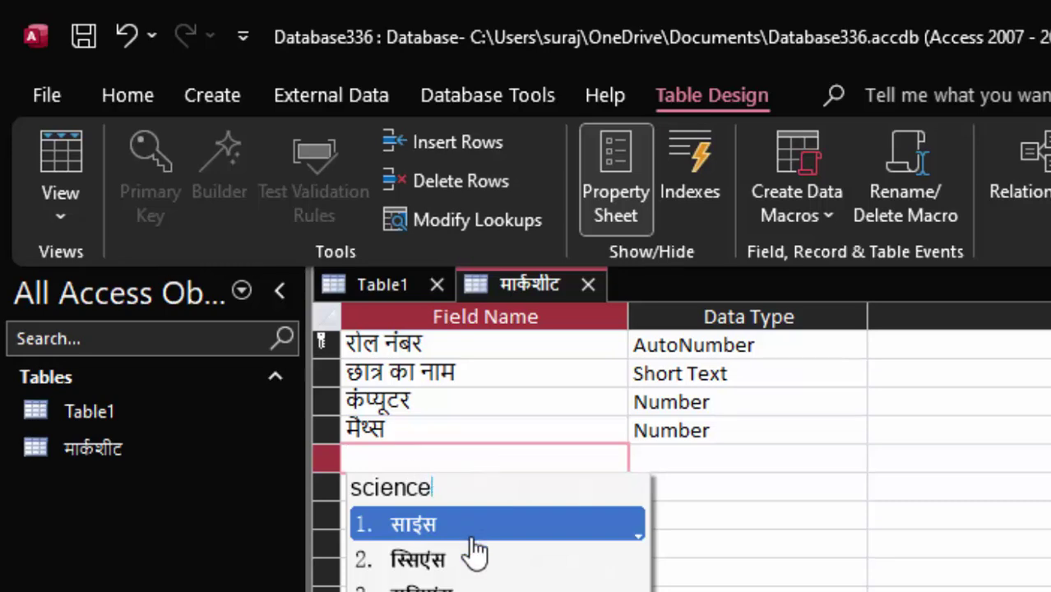
{"action": "left_click", "coordinate": [474, 535]}
{"action": "left_click", "coordinate": [685, 462]}
{"action": "left_click", "coordinate": [854, 461]}
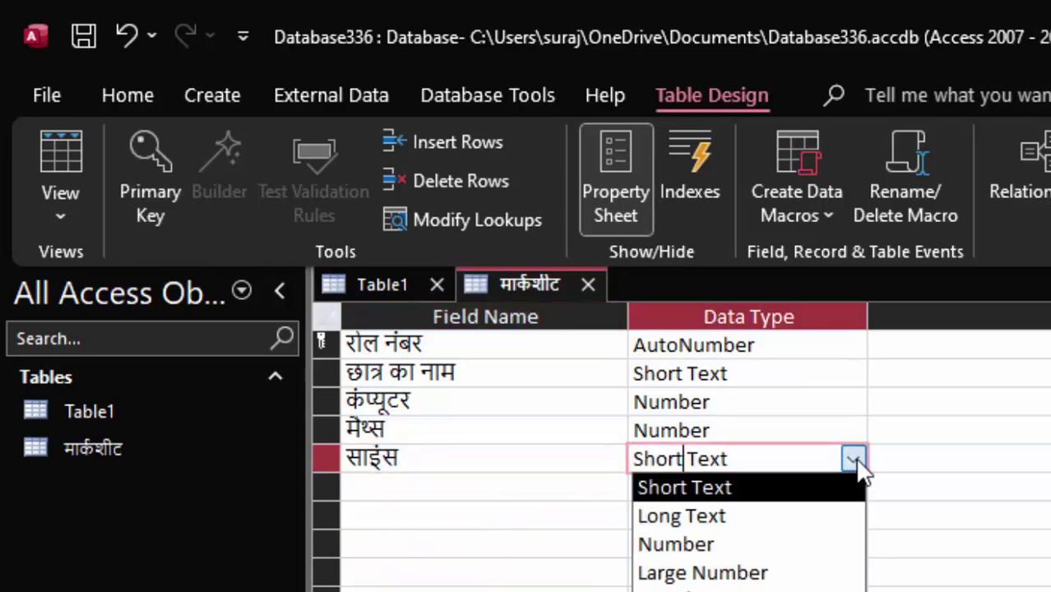
{"action": "left_click", "coordinate": [697, 546]}
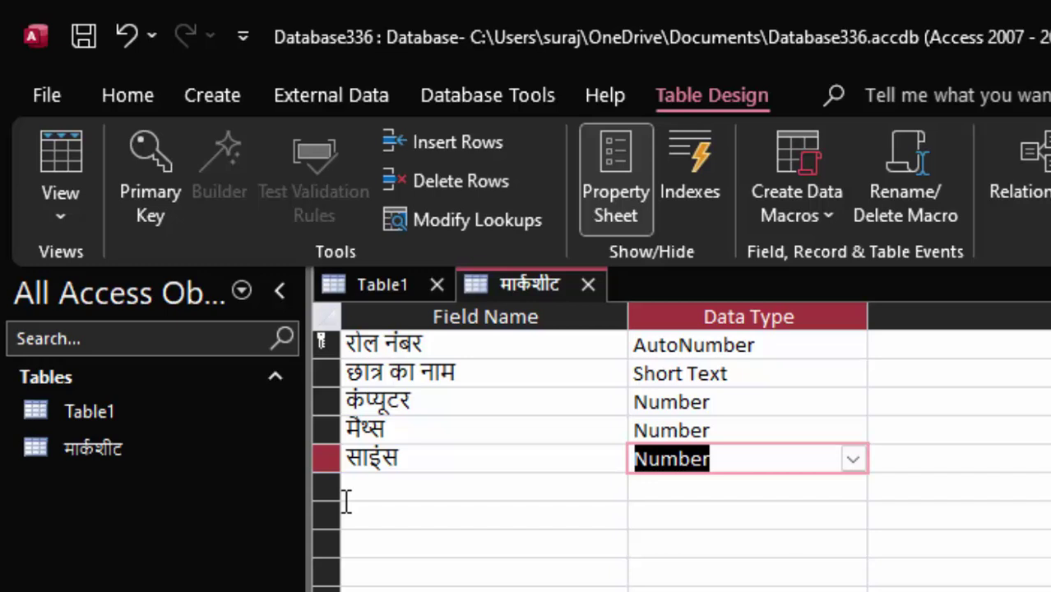
- Add a field named कुल योग below the subject fields
{"action": "left_click", "coordinate": [398, 484]}
{"action": "type", "text": "k"}
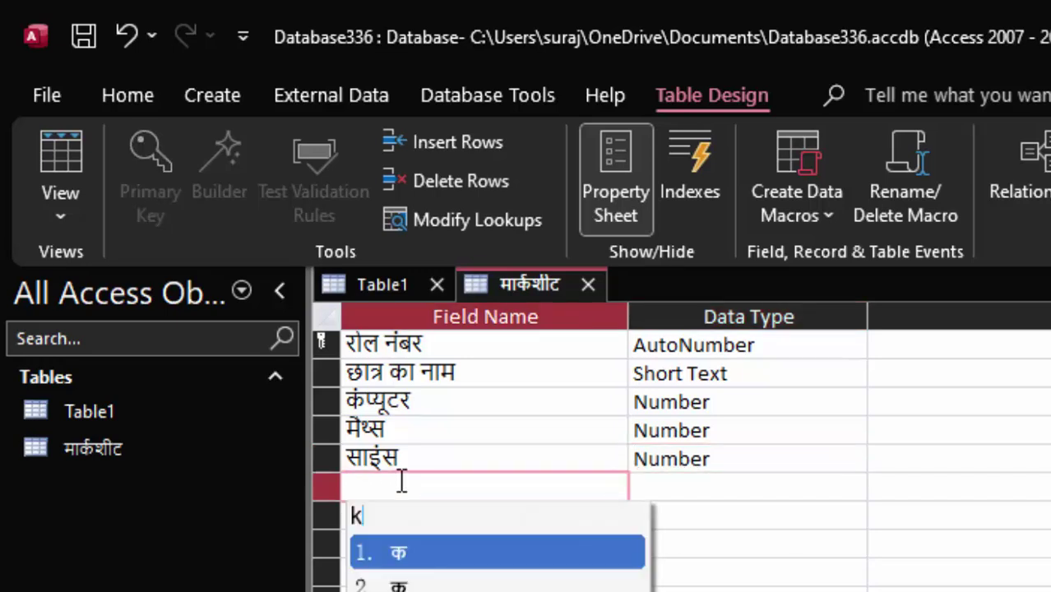
{"action": "type", "text": "ul"}
{"action": "key", "text": "space"}
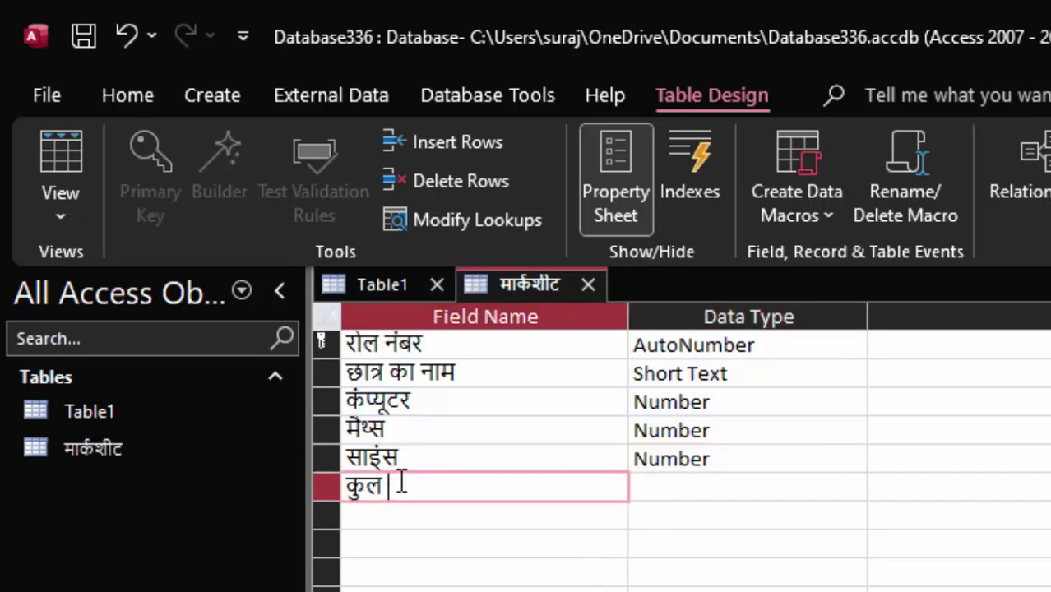
{"action": "type", "text": "yog"}
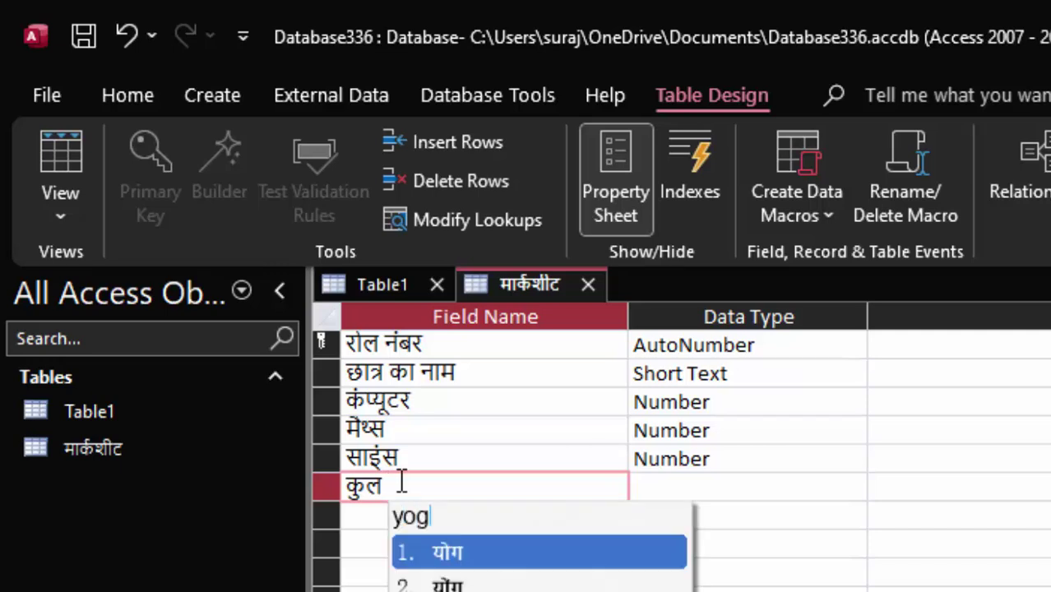
{"action": "key", "text": "space"}
{"action": "left_click", "coordinate": [711, 487]}
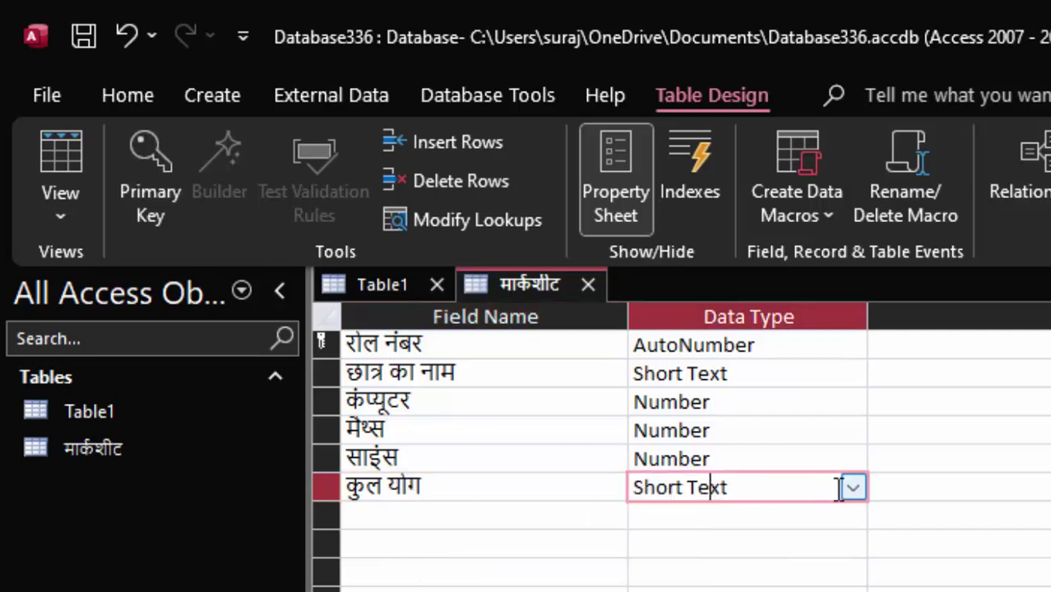
{"action": "left_click", "coordinate": [854, 488]}
- Make कुल योग a Calculated field with expression [कंप्यूटर]+[मैथ्स]+[साइंस]
{"action": "left_click", "coordinate": [683, 588]}
{"action": "type", "text": "["}
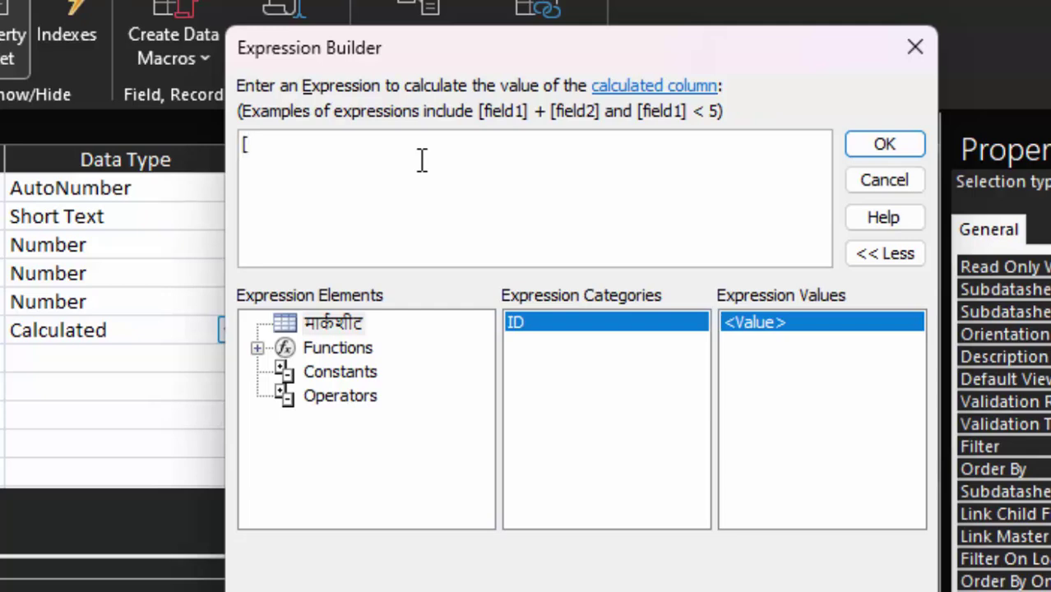
{"action": "type", "text": "comp"}
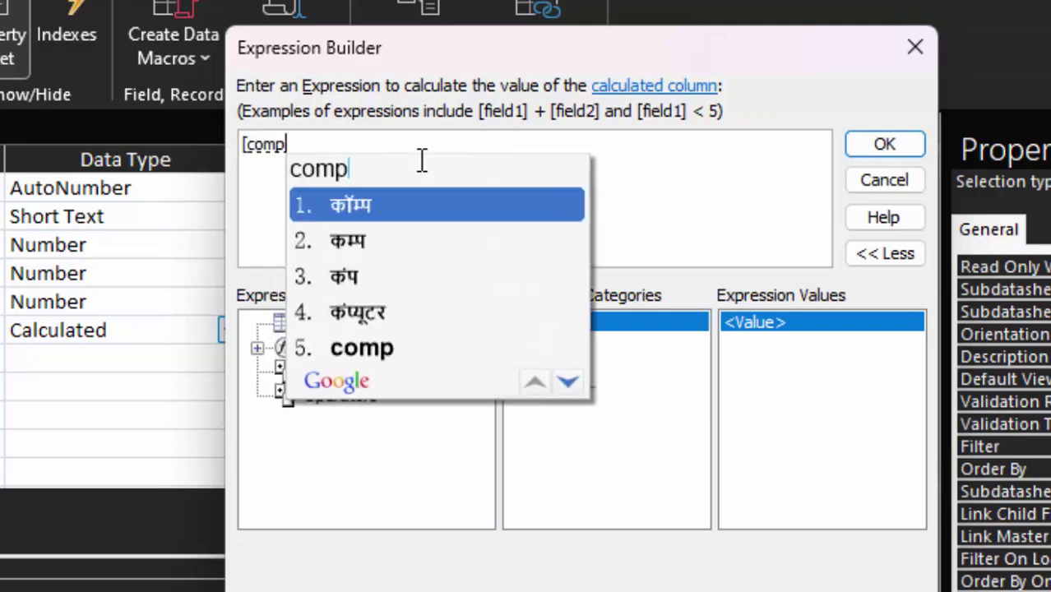
{"action": "type", "text": "u"}
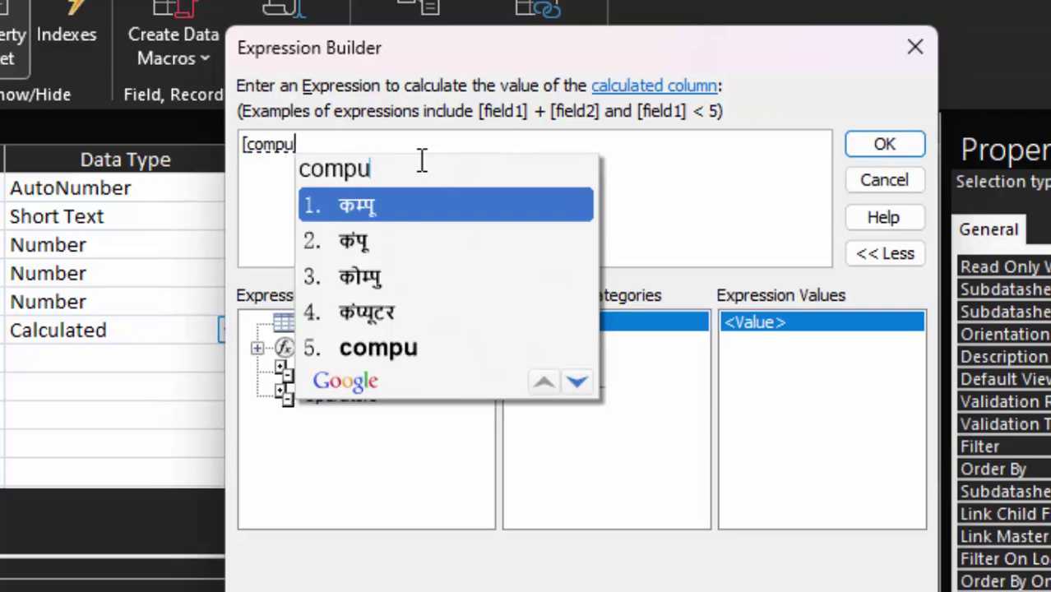
{"action": "type", "text": "ter]"}
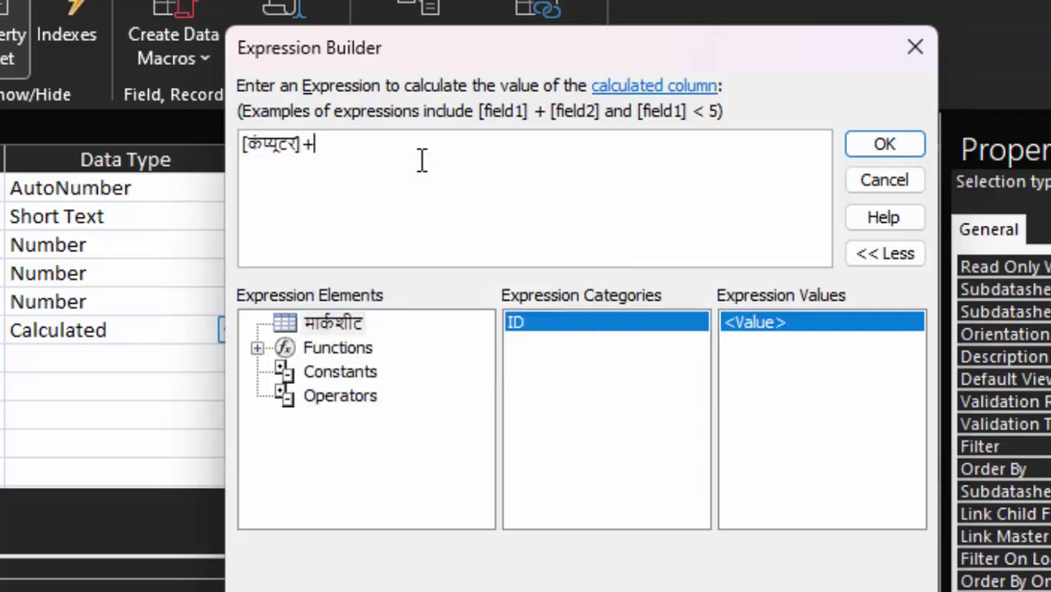
{"action": "type", "text": "[m"}
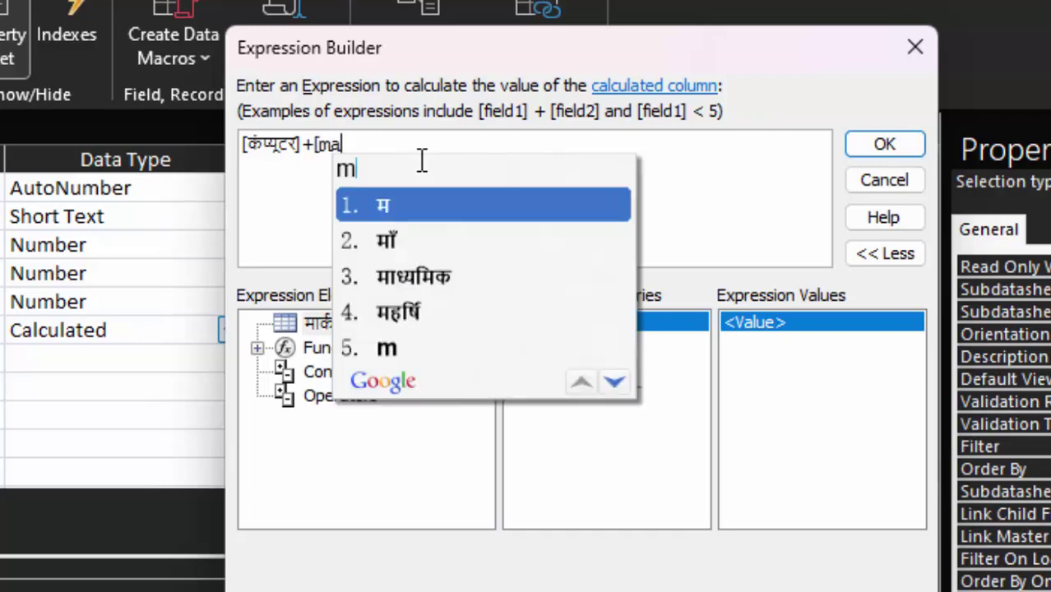
{"action": "type", "text": "aths"}
{"action": "type", "text": "]+"}
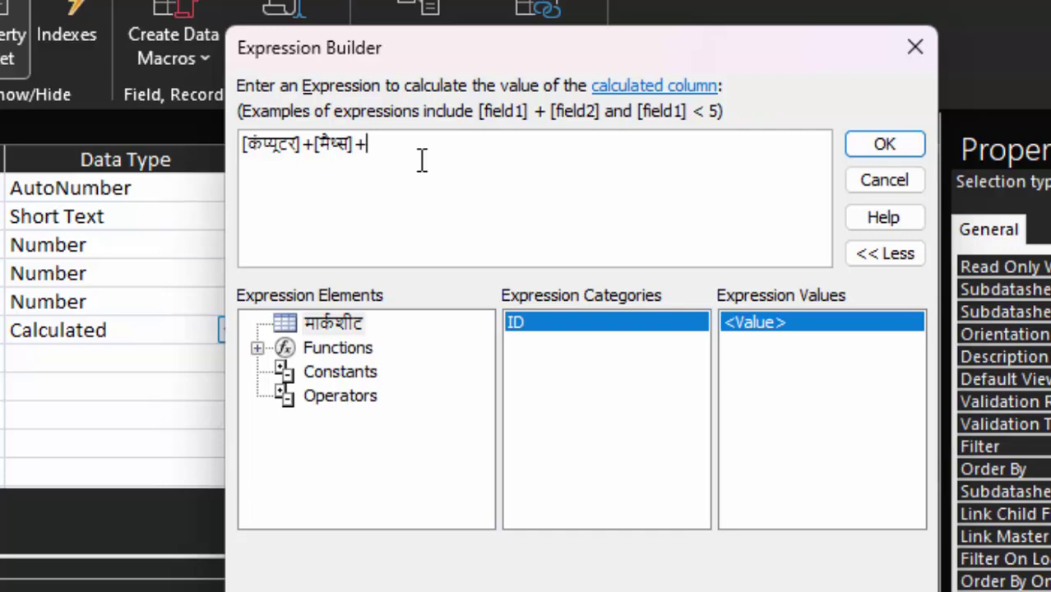
{"action": "type", "text": "[scie"}
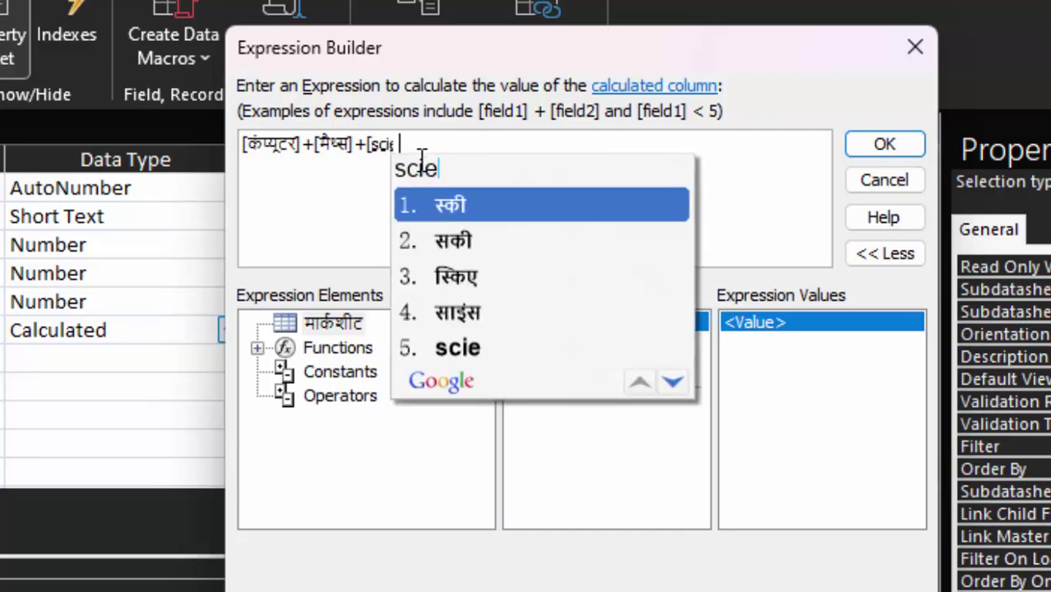
{"action": "type", "text": "nce]"}
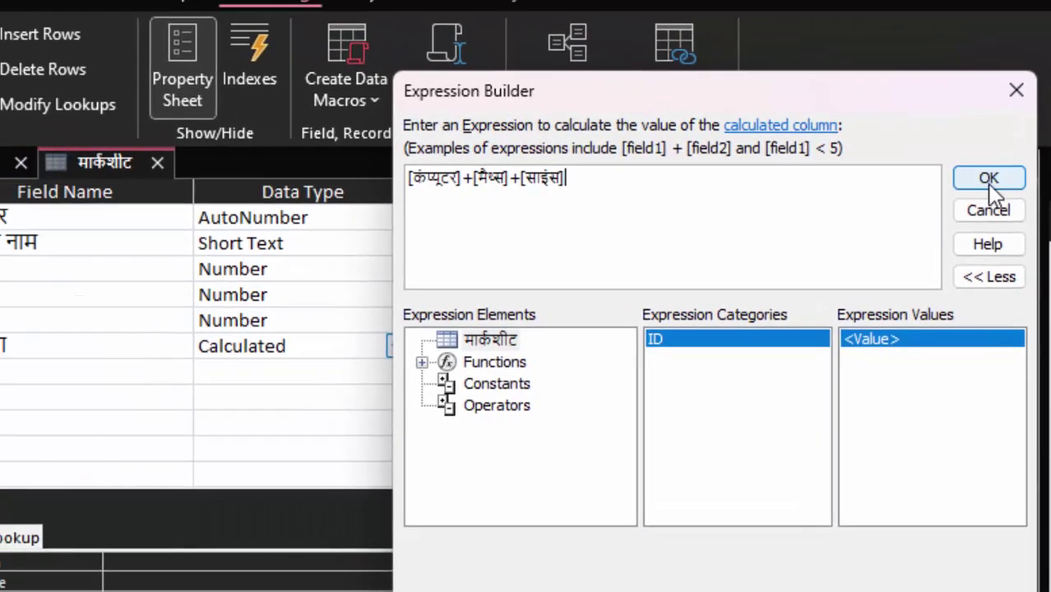
- Confirm the subject-total expression and save the table in Datasheet view
{"action": "left_click", "coordinate": [884, 144]}
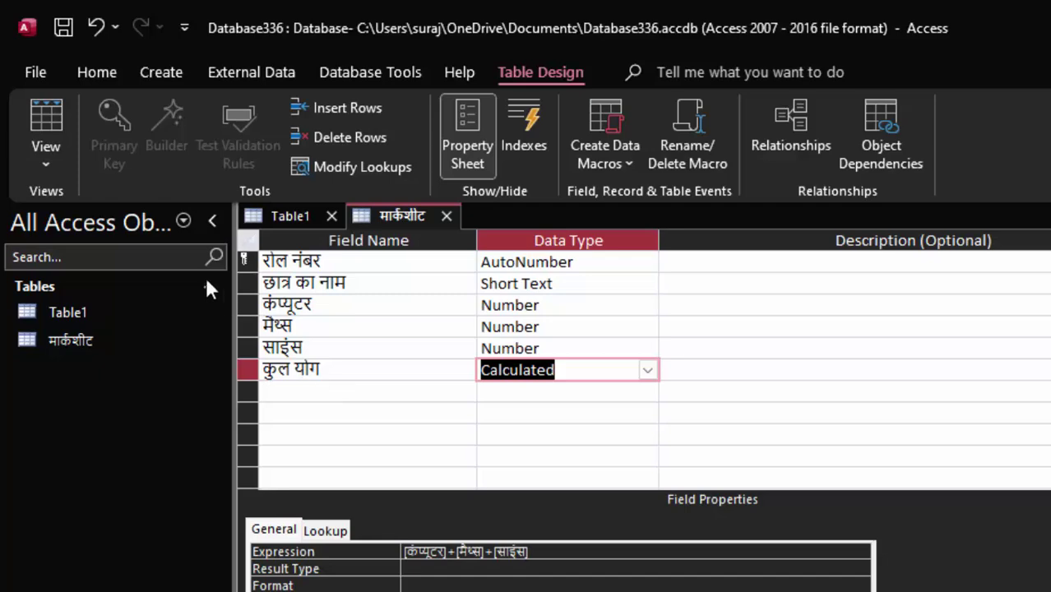
{"action": "left_click", "coordinate": [54, 129]}
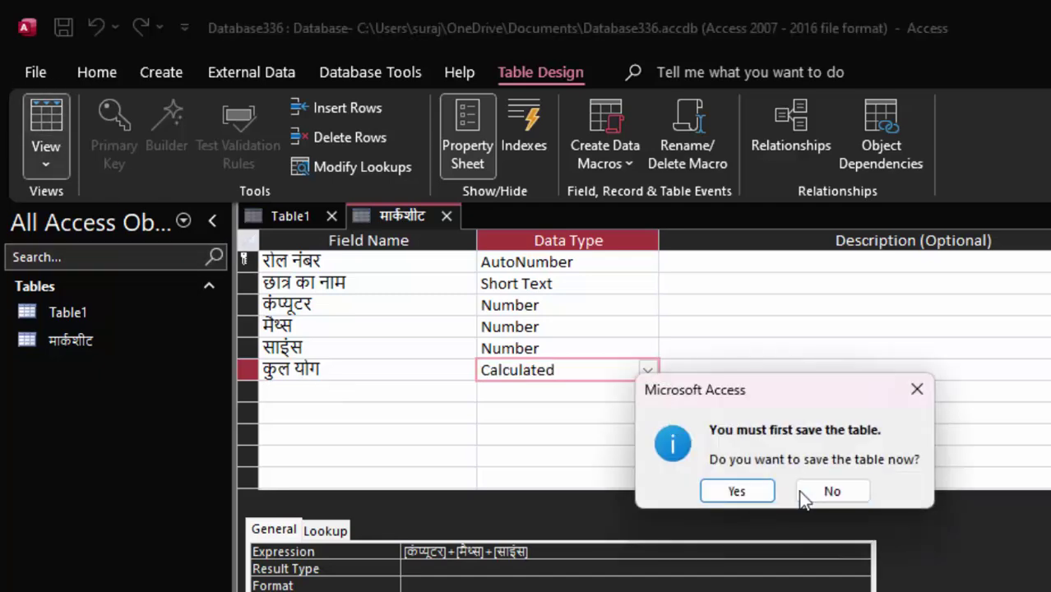
{"action": "left_click", "coordinate": [734, 490]}
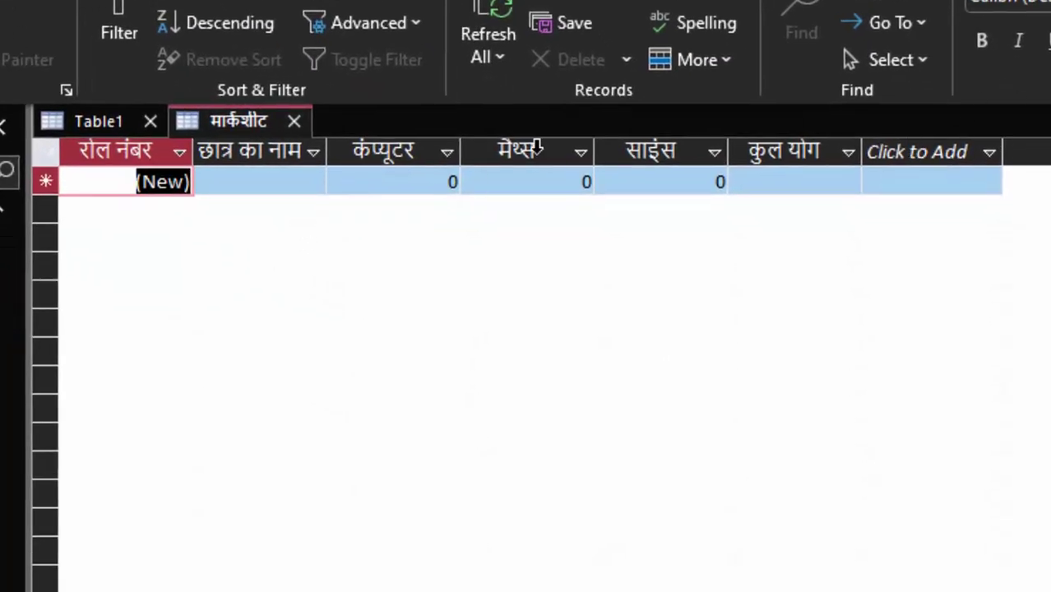
- Widen the name column and enter student अनूप with marks 45, 77 and 66
{"action": "left_click_drag", "start_coordinate": [326, 151], "coordinate": [367, 162]}
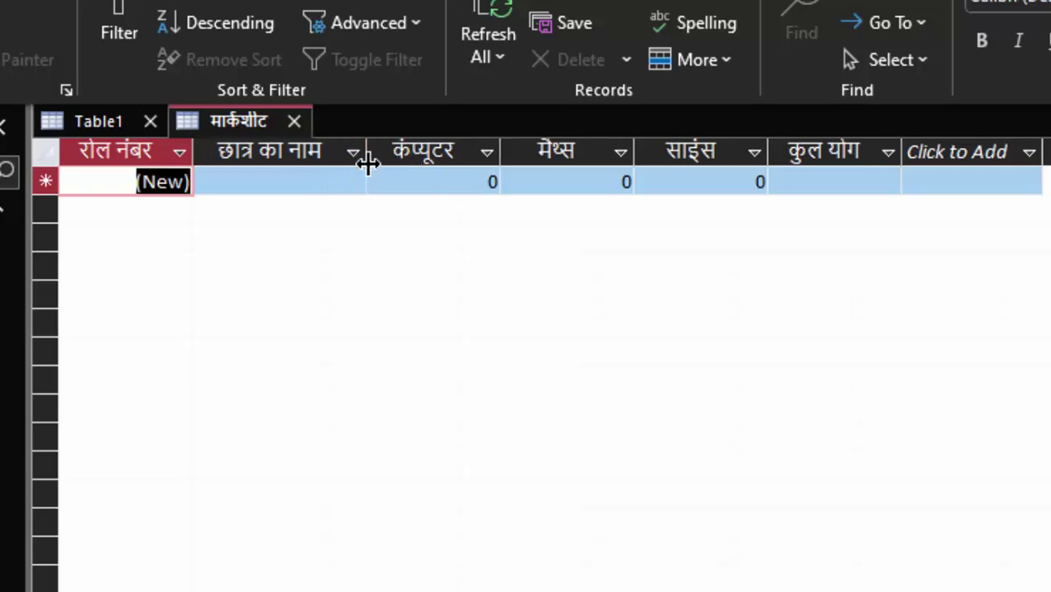
{"action": "left_click", "coordinate": [263, 181]}
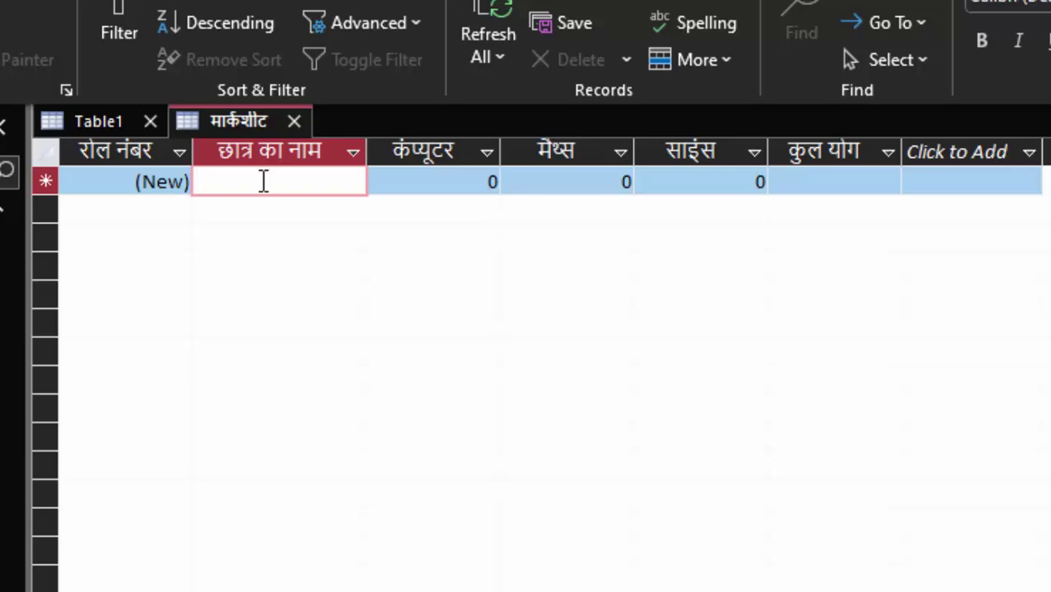
{"action": "type", "text": "anup"}
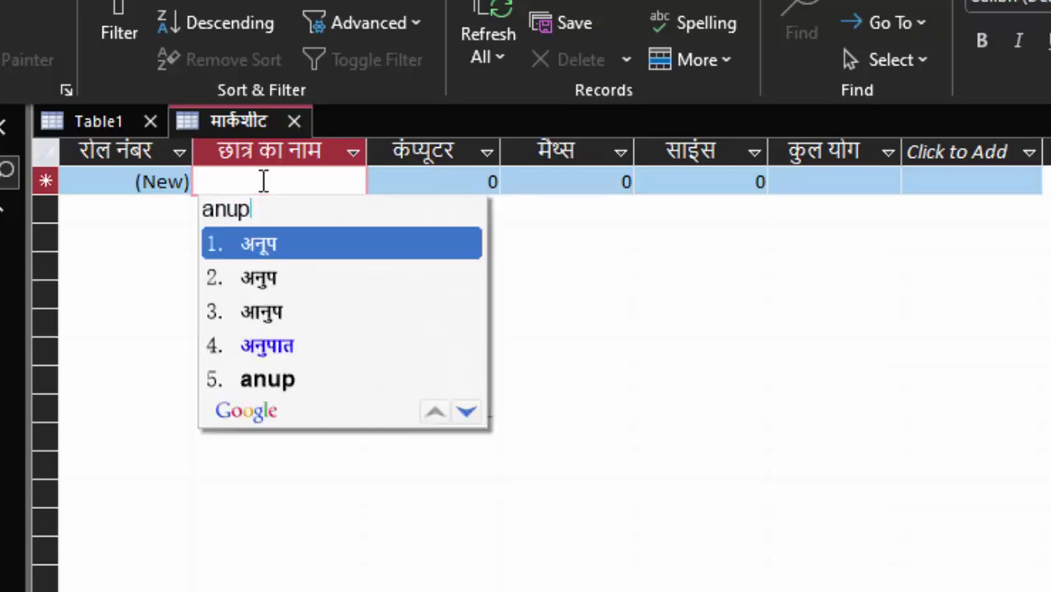
{"action": "key", "text": "space"}
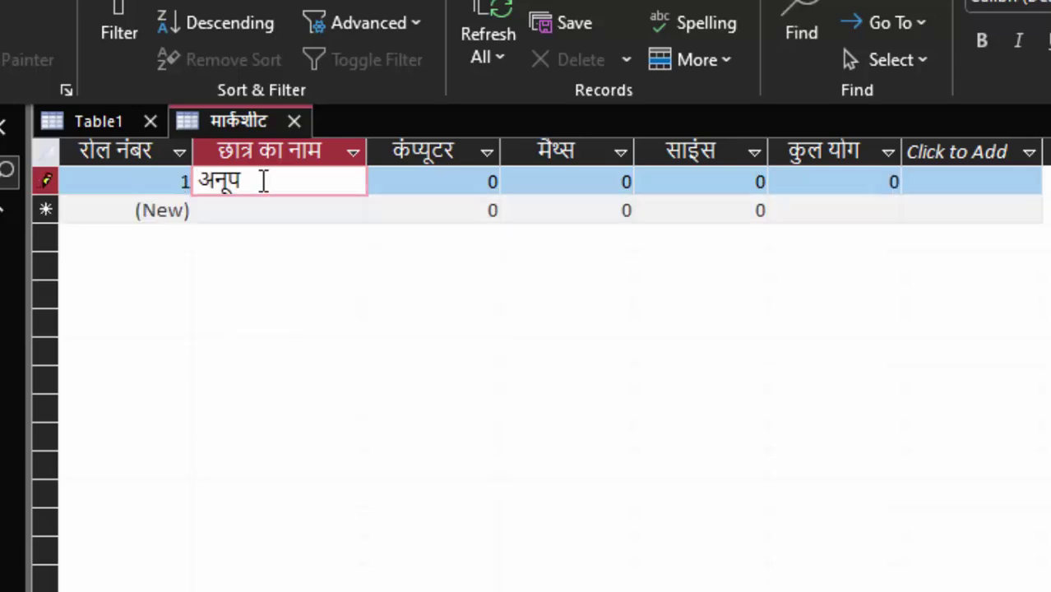
{"action": "key", "text": "Tab"}
{"action": "type", "text": "4"}
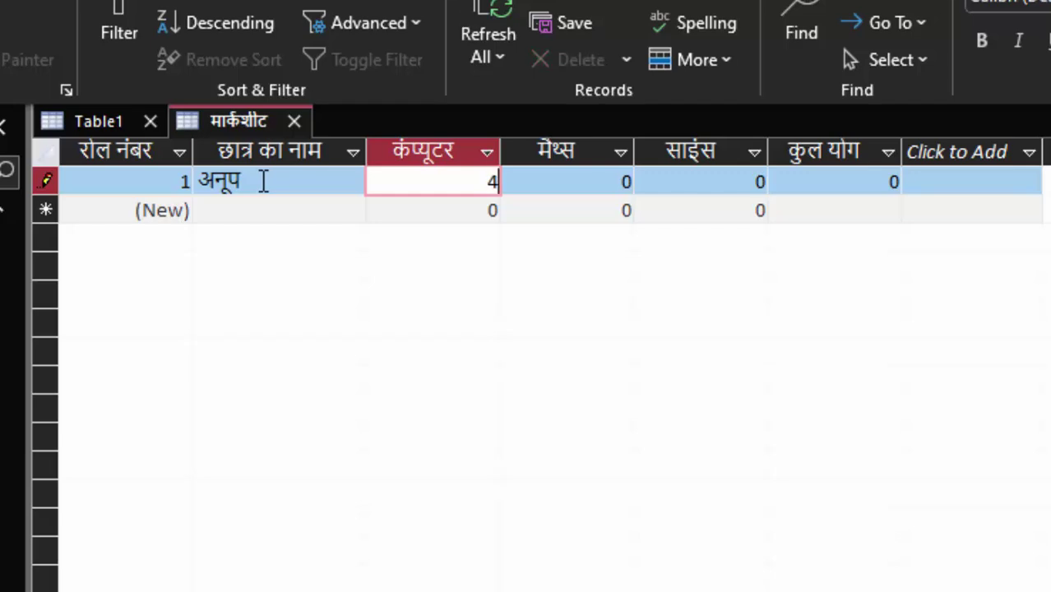
{"action": "type", "text": "5"}
{"action": "key", "text": "Tab"}
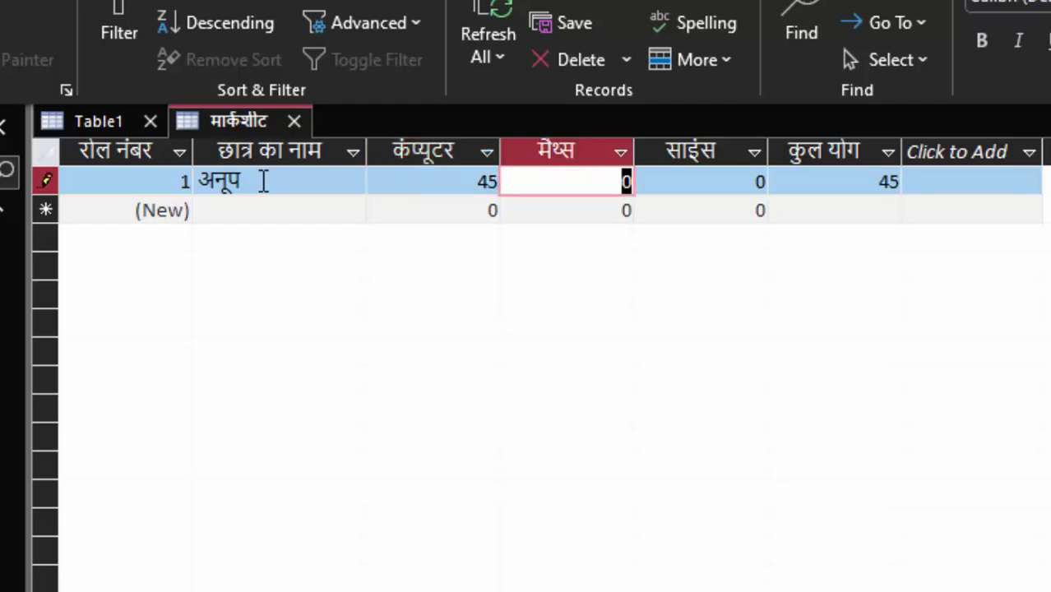
{"action": "type", "text": "77"}
{"action": "key", "text": "Tab"}
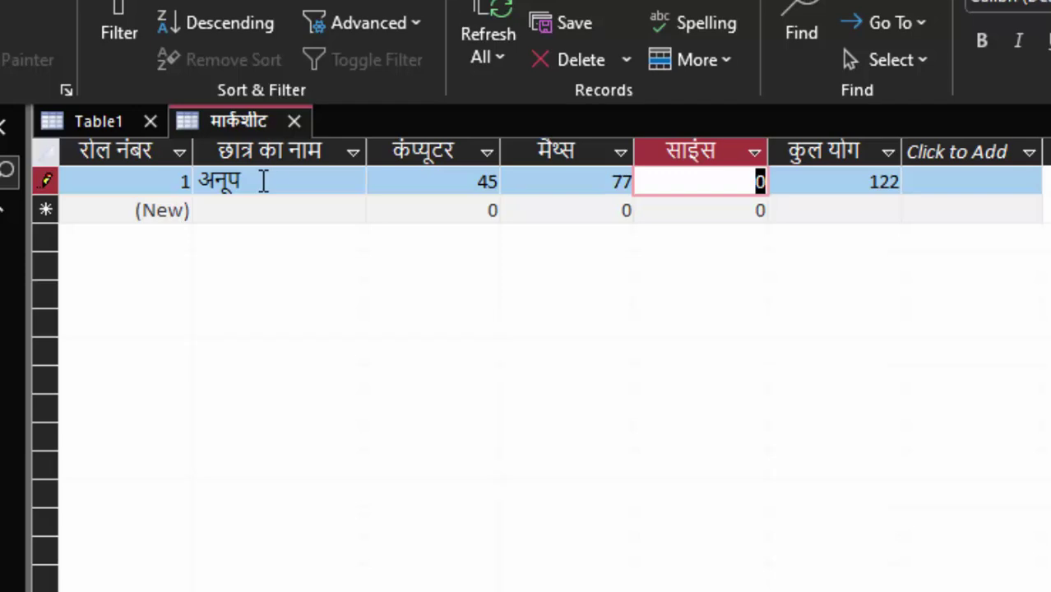
{"action": "type", "text": "66"}
{"action": "key", "text": "Tab"}
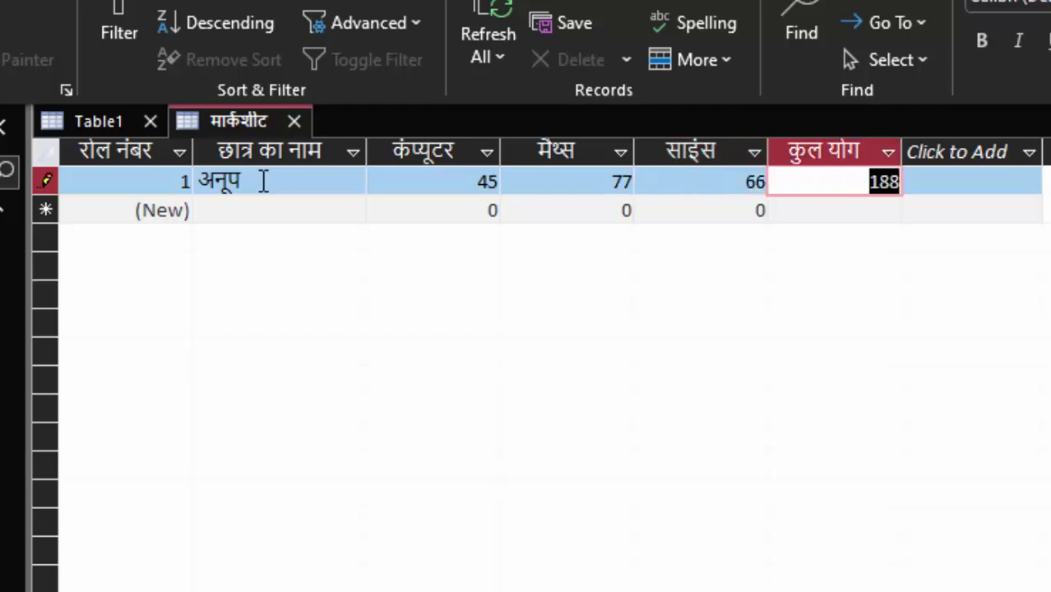
{"action": "key", "text": "Tab"}
{"action": "key", "text": "Tab"}
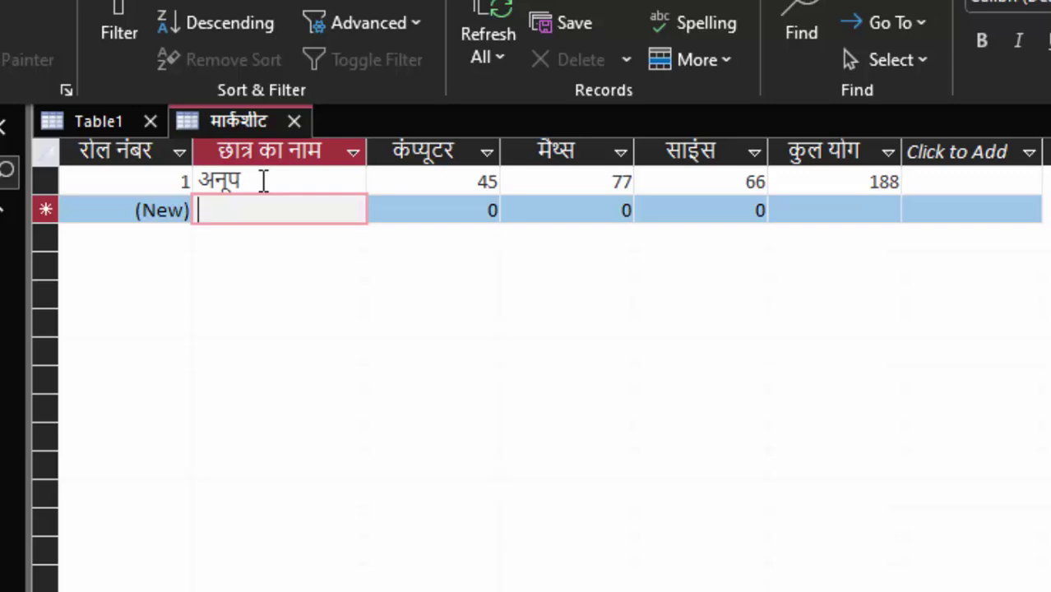
- Enter student वशिष्ट in the new row with marks 55, 77 and 66
{"action": "type", "text": "va"}
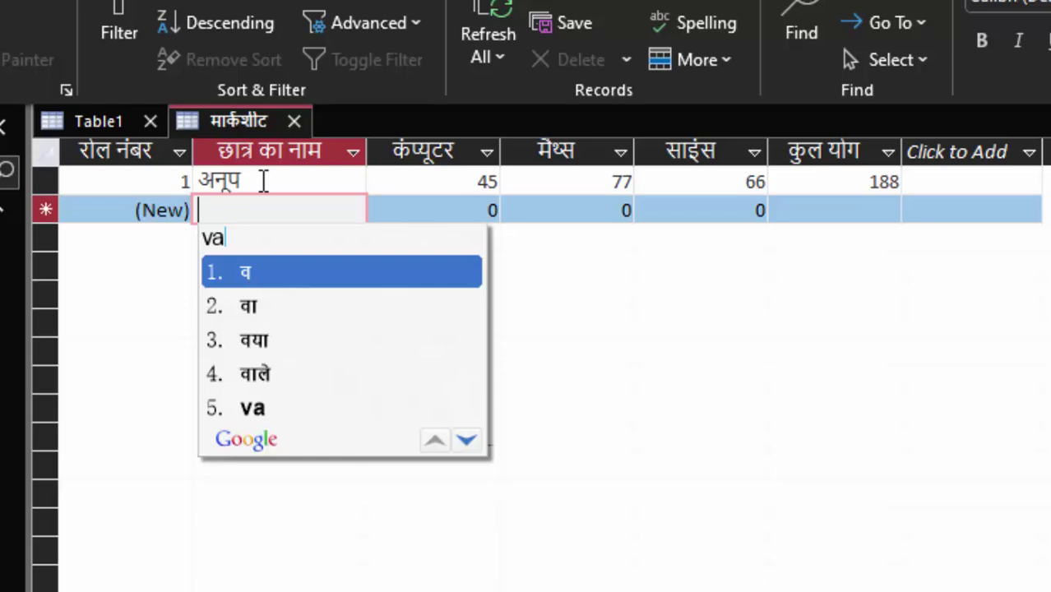
{"action": "key", "text": "BackSpace"}
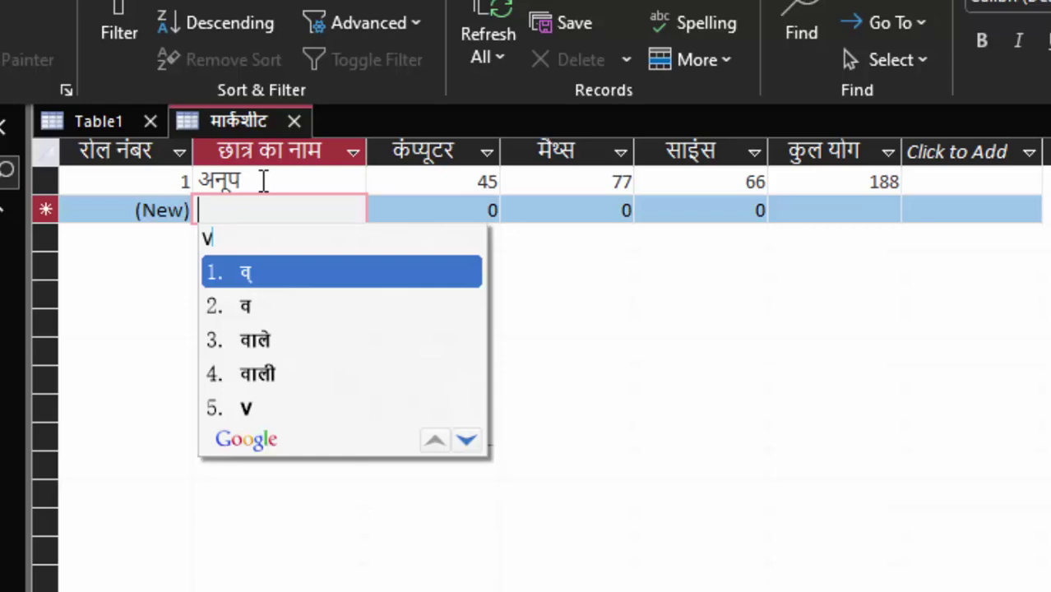
{"action": "type", "text": "as"}
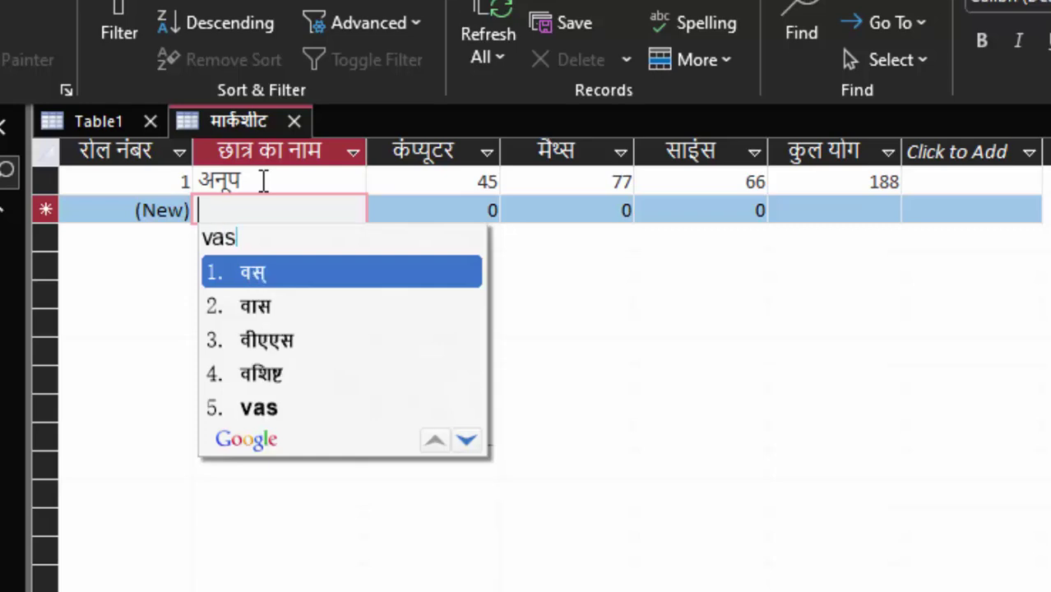
{"action": "type", "text": "hish"}
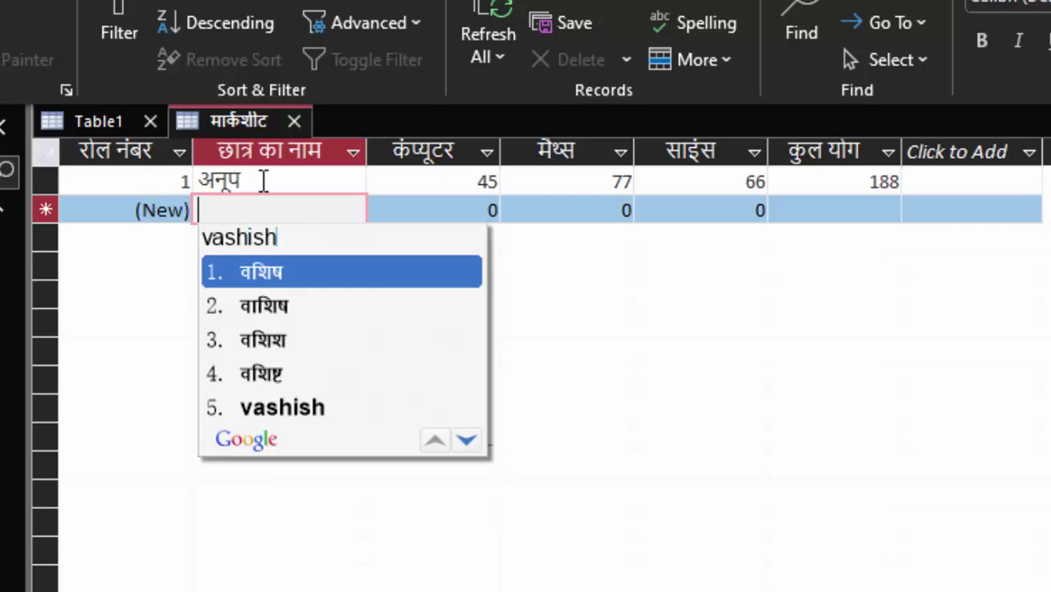
{"action": "type", "text": "t"}
{"action": "key", "text": "space"}
{"action": "key", "text": "Tab"}
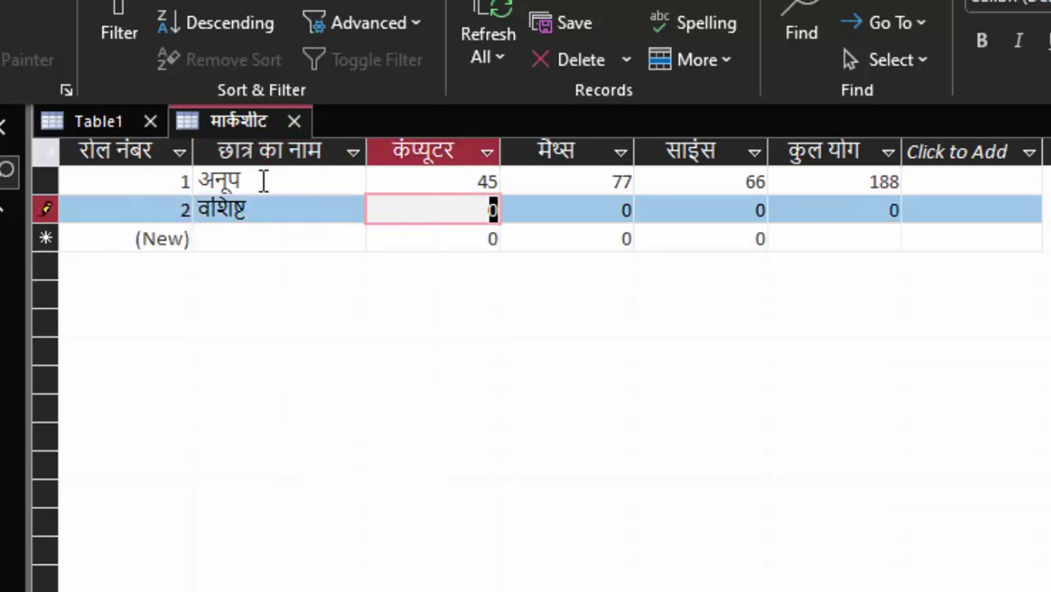
{"action": "type", "text": "55"}
{"action": "key", "text": "Tab"}
{"action": "type", "text": "77"}
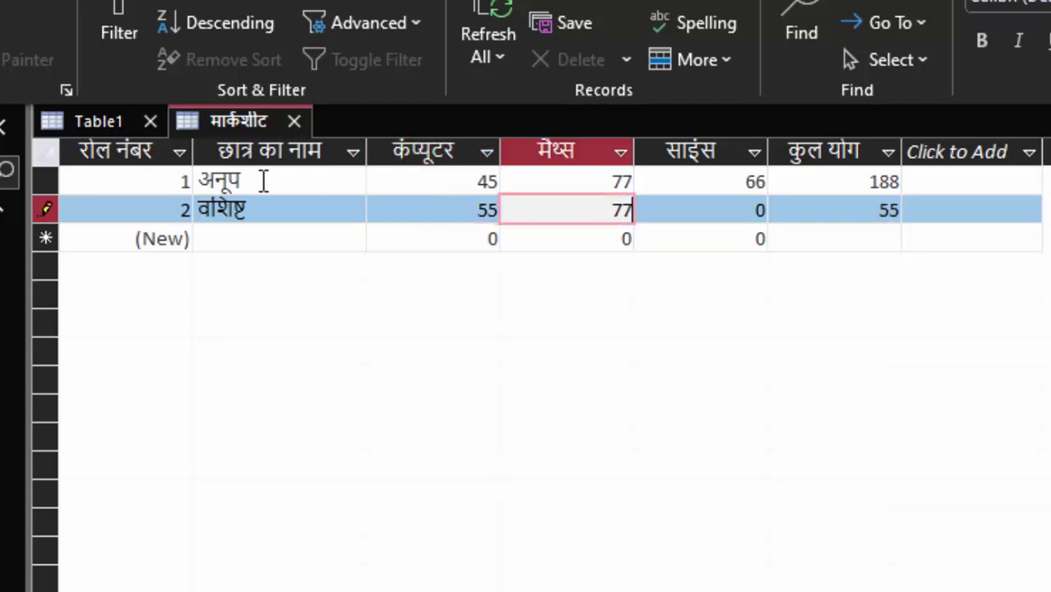
{"action": "key", "text": "Tab"}
{"action": "type", "text": "66"}
{"action": "key", "text": "Tab"}
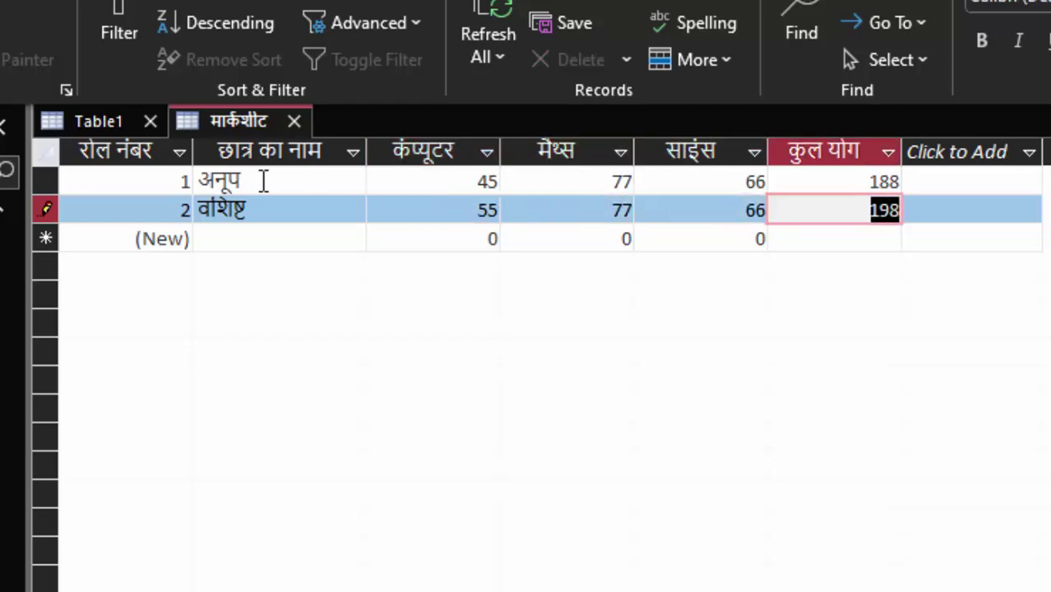
{"action": "key", "text": "Tab"}
{"action": "key", "text": "Tab"}
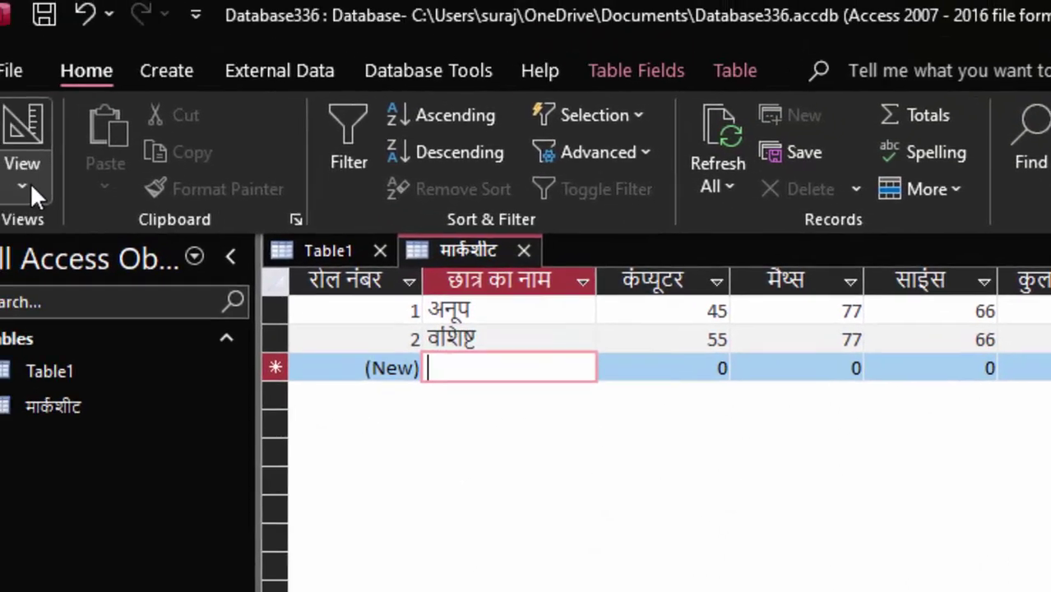
- Return to Design view and add a field named औसत below कुल योग
{"action": "left_click", "coordinate": [60, 193]}
{"action": "left_click", "coordinate": [105, 317]}
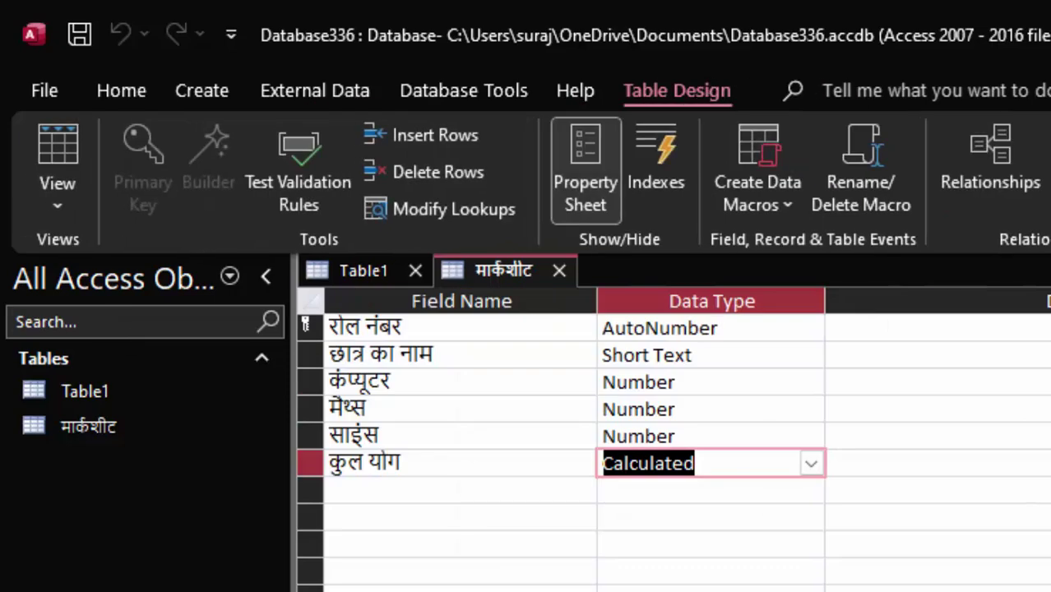
{"action": "left_click", "coordinate": [349, 490]}
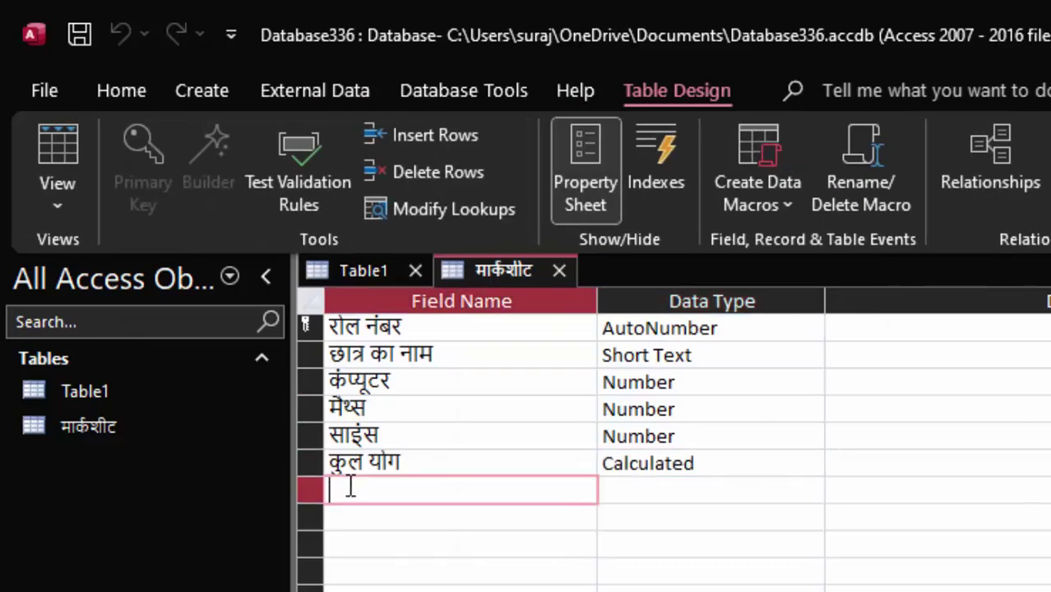
{"action": "type", "text": "au"}
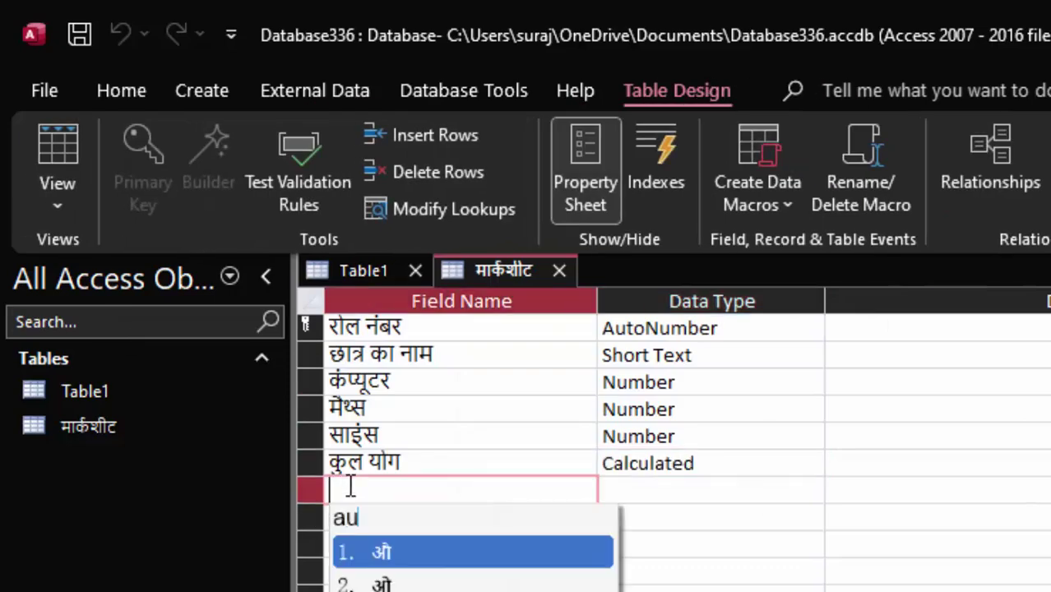
{"action": "type", "text": "s"}
{"action": "type", "text": "at"}
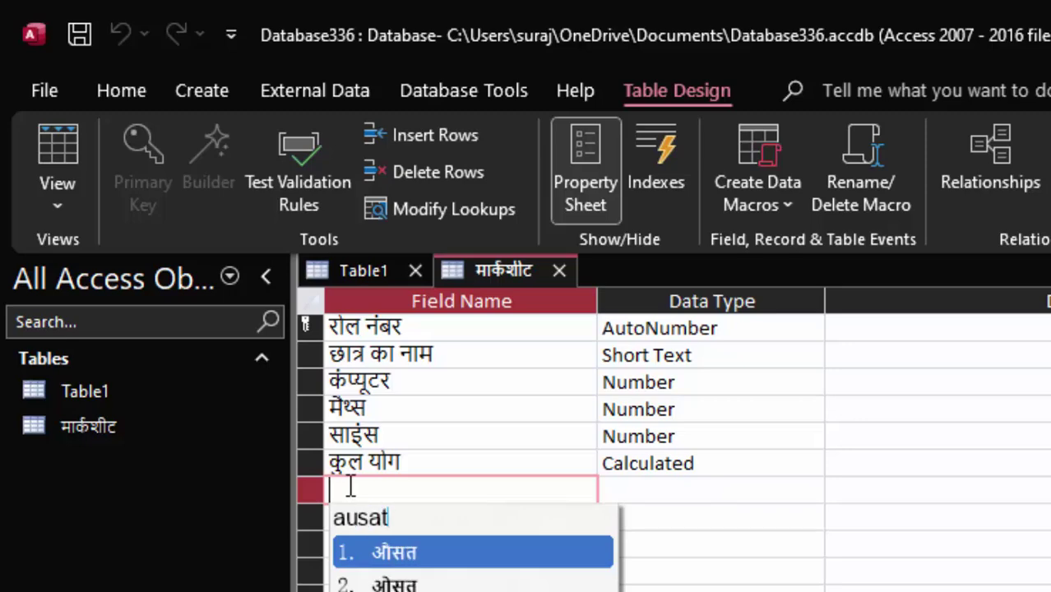
{"action": "key", "text": "space"}
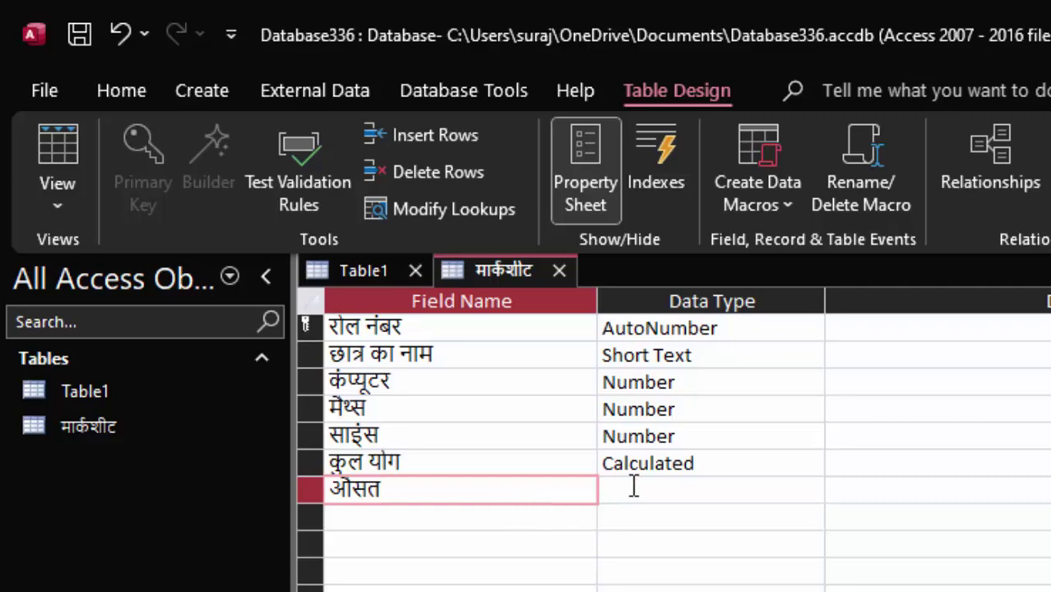
{"action": "left_click", "coordinate": [635, 489]}
{"action": "left_click", "coordinate": [811, 490]}
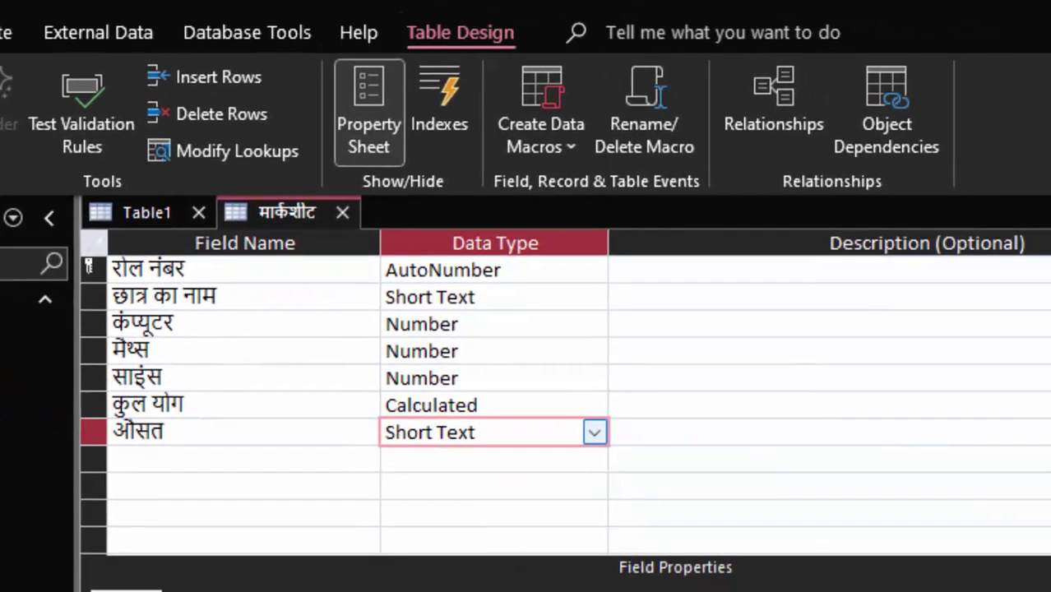
- Try making औसत Calculated as [कुल योग]/3, then dismiss the invalid-syntax error
{"action": "left_click", "coordinate": [590, 433]}
{"action": "type", "text": "["}
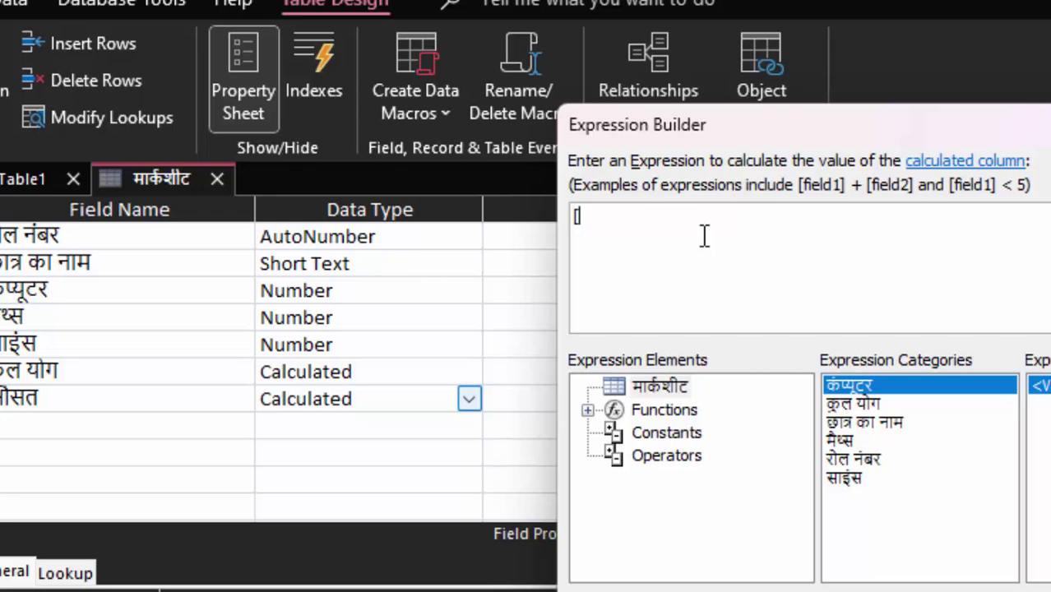
{"action": "type", "text": "kul"}
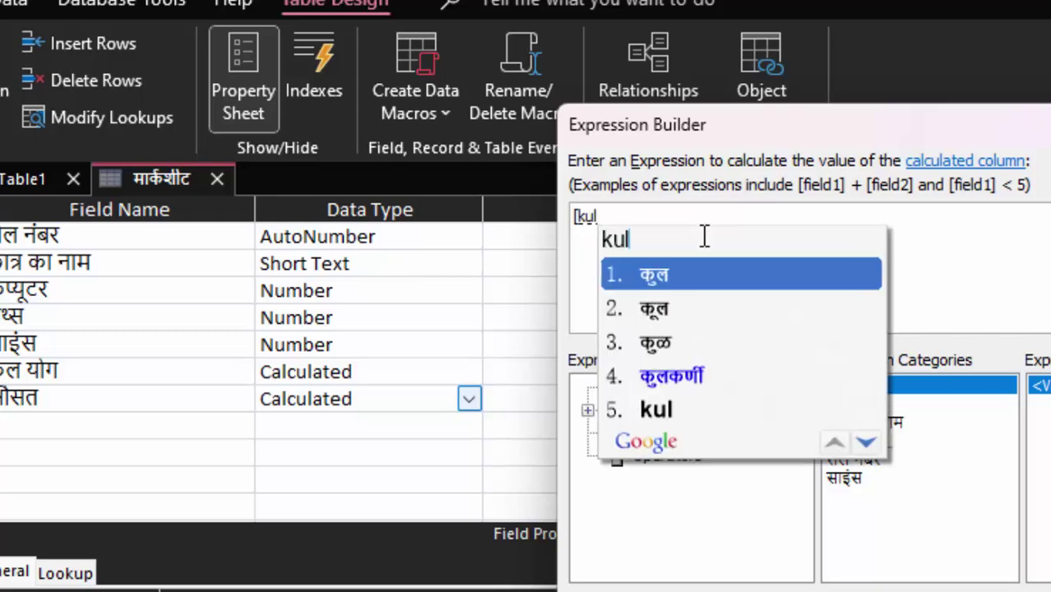
{"action": "key", "text": "Tab"}
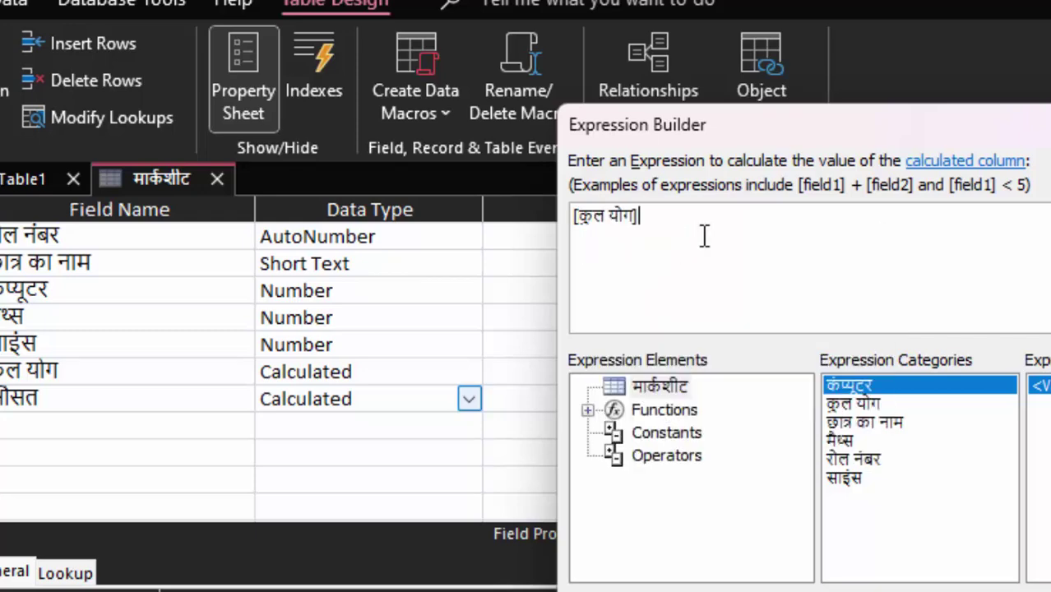
{"action": "type", "text": "]"}
{"action": "type", "text": "3"}
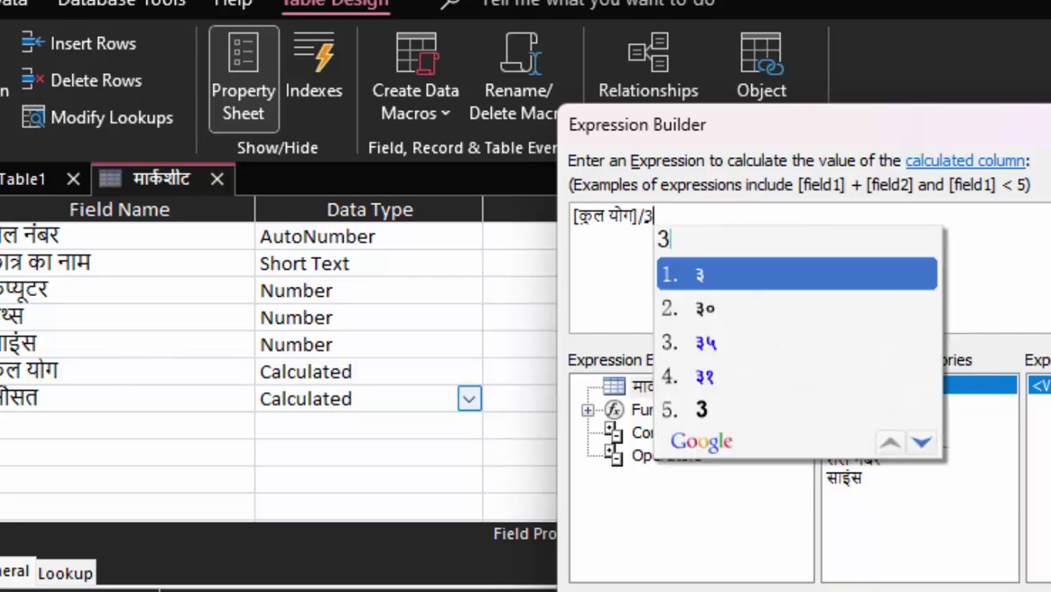
{"action": "key", "text": "Return"}
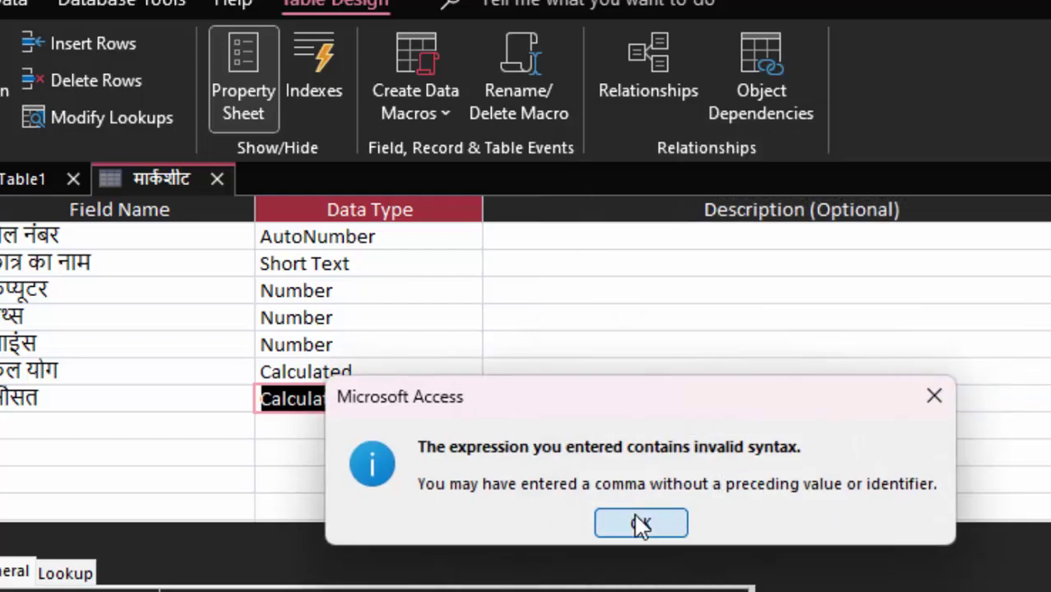
{"action": "left_click", "coordinate": [641, 525]}
- Enter [कुल योग]/6 as the औसत expression in the Zoom box and switch to Datasheet view
{"action": "left_click", "coordinate": [371, 501]}
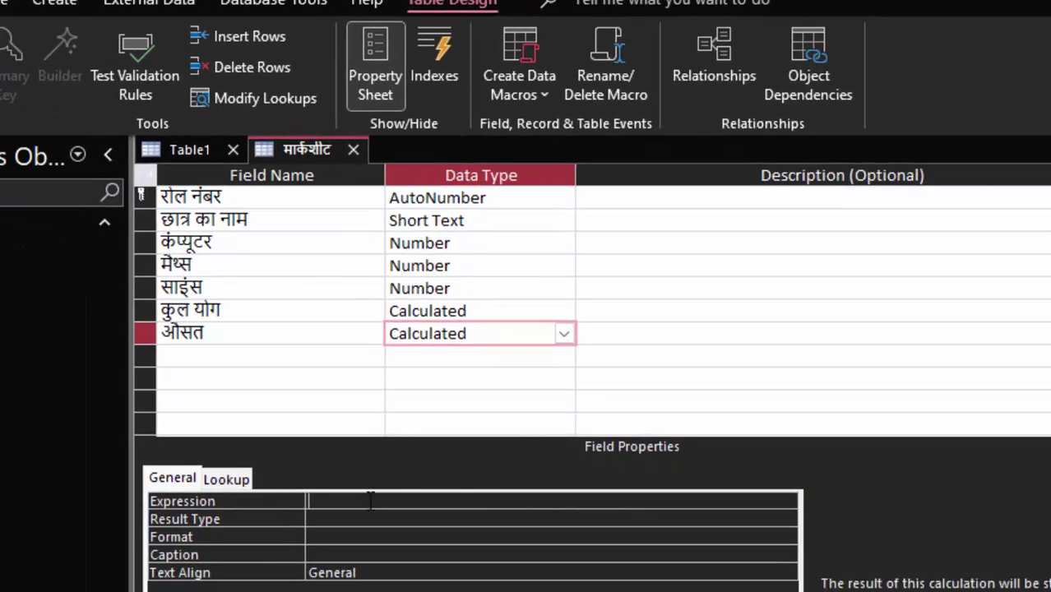
{"action": "right_click", "coordinate": [371, 501]}
{"action": "left_click", "coordinate": [436, 545]}
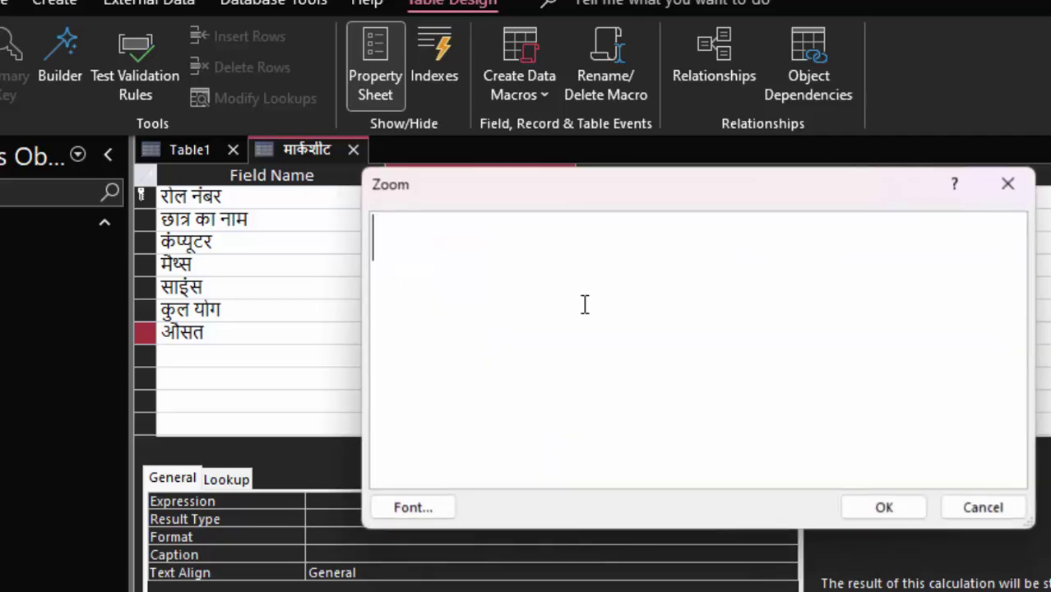
{"action": "type", "text": "[k"}
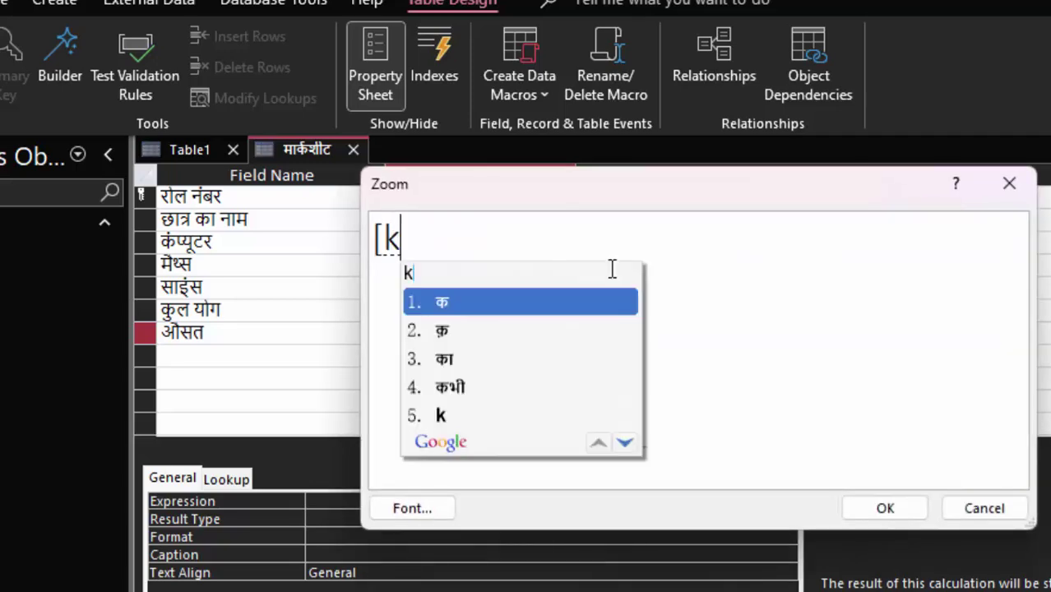
{"action": "type", "text": "ul"}
{"action": "key", "text": "space"}
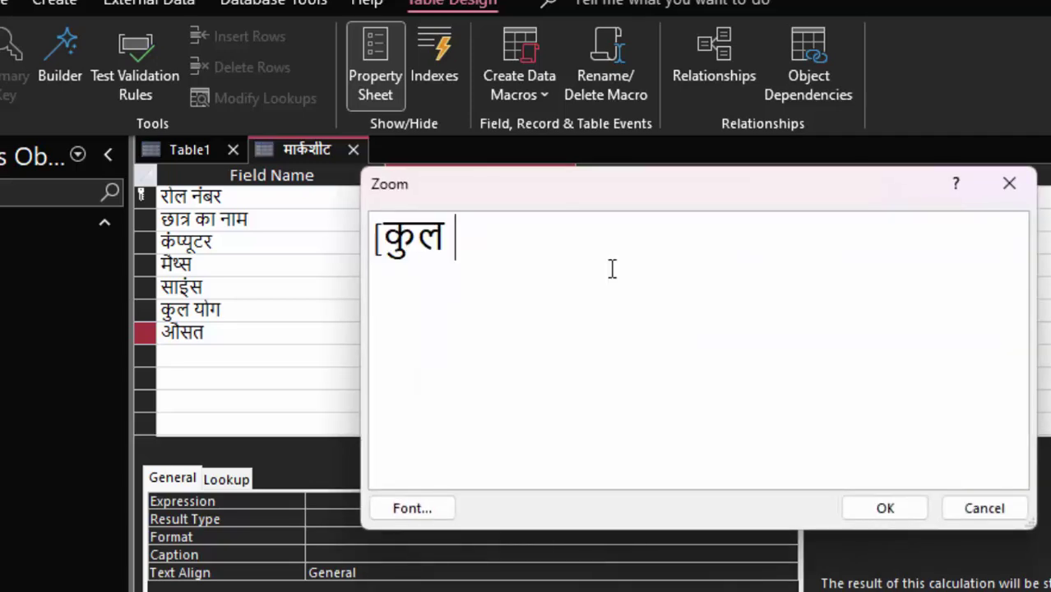
{"action": "type", "text": "yo"}
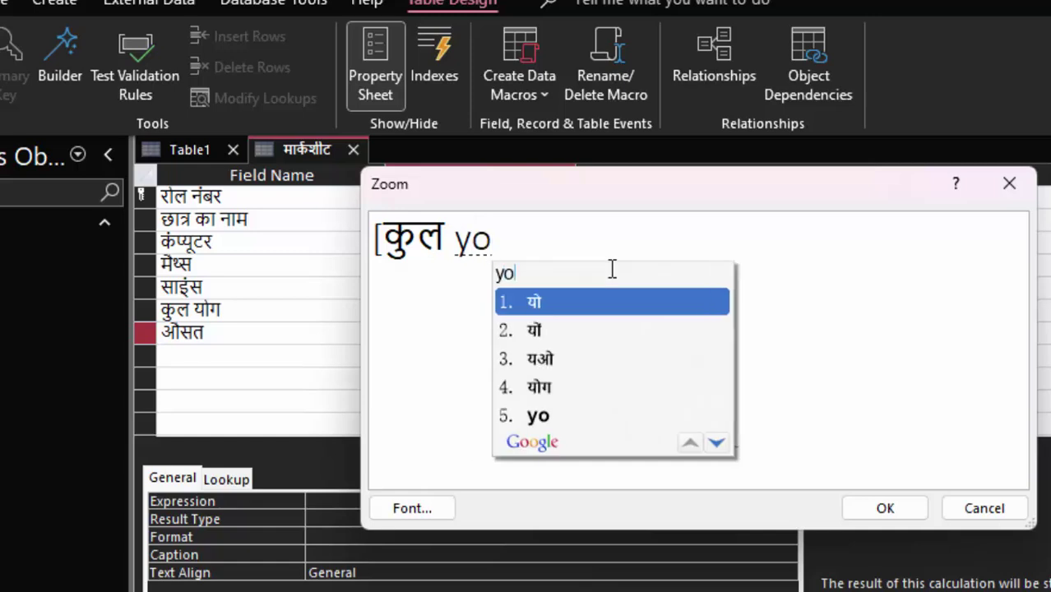
{"action": "type", "text": "g"}
{"action": "type", "text": "]"}
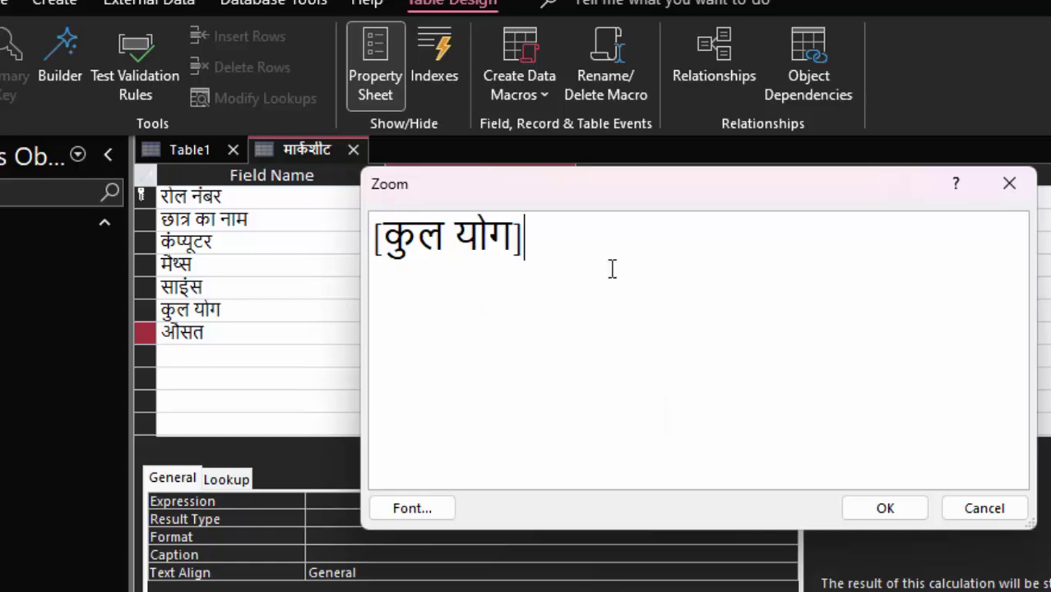
{"action": "type", "text": "/"}
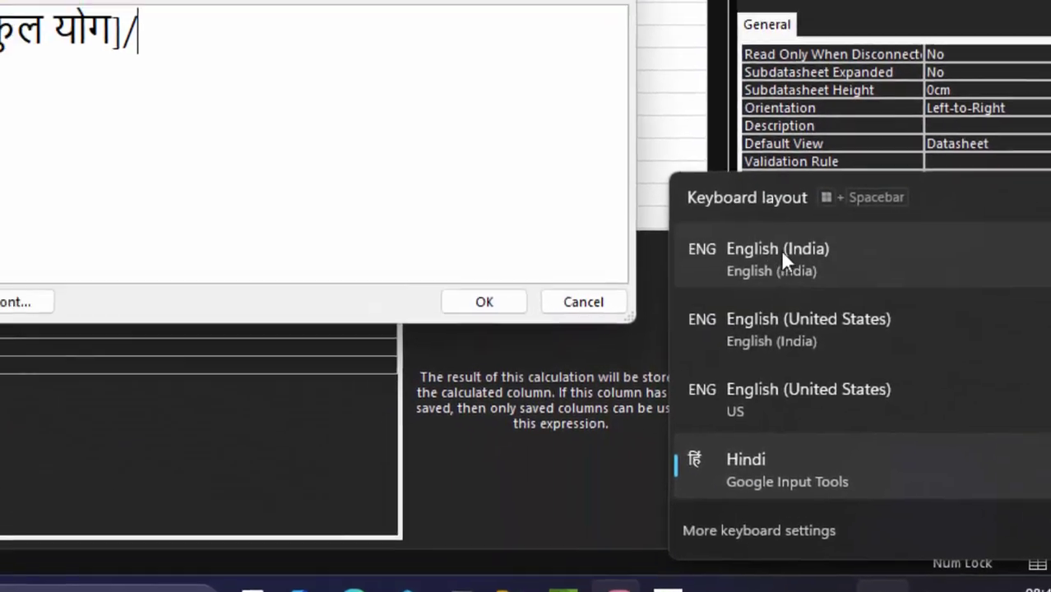
{"action": "left_click", "coordinate": [689, 258]}
{"action": "type", "text": "6"}
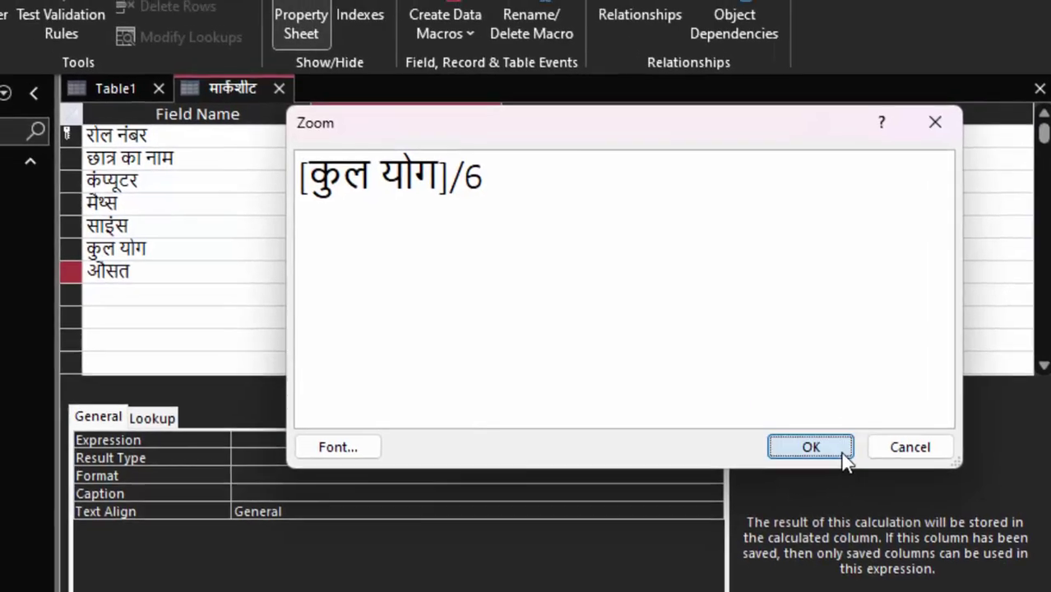
{"action": "left_click", "coordinate": [810, 448]}
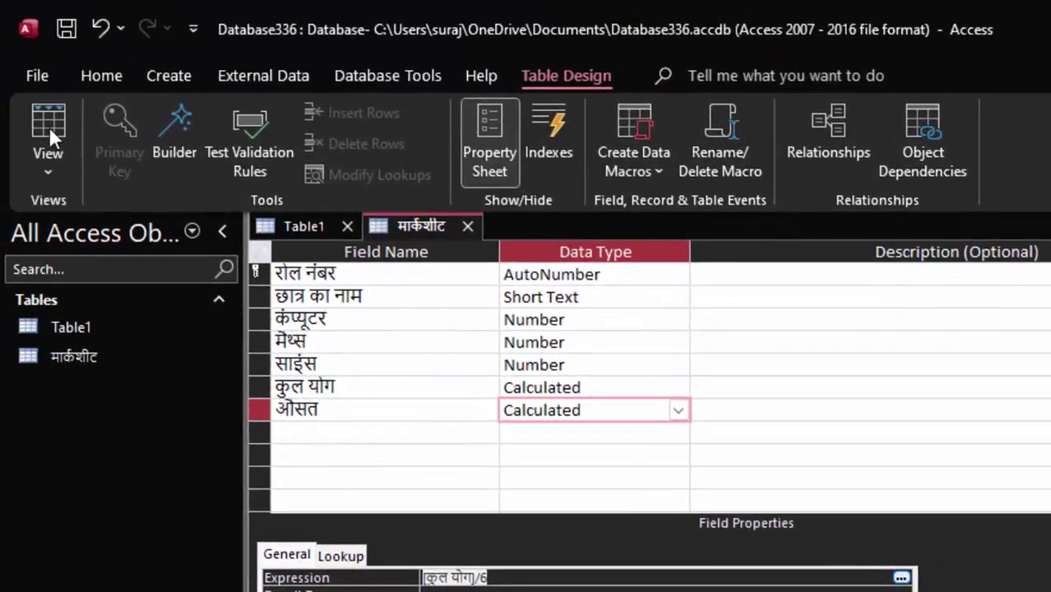
{"action": "left_click", "coordinate": [49, 138]}
- Save the table and select the new row's name cell for the next student
{"action": "left_click", "coordinate": [757, 518]}
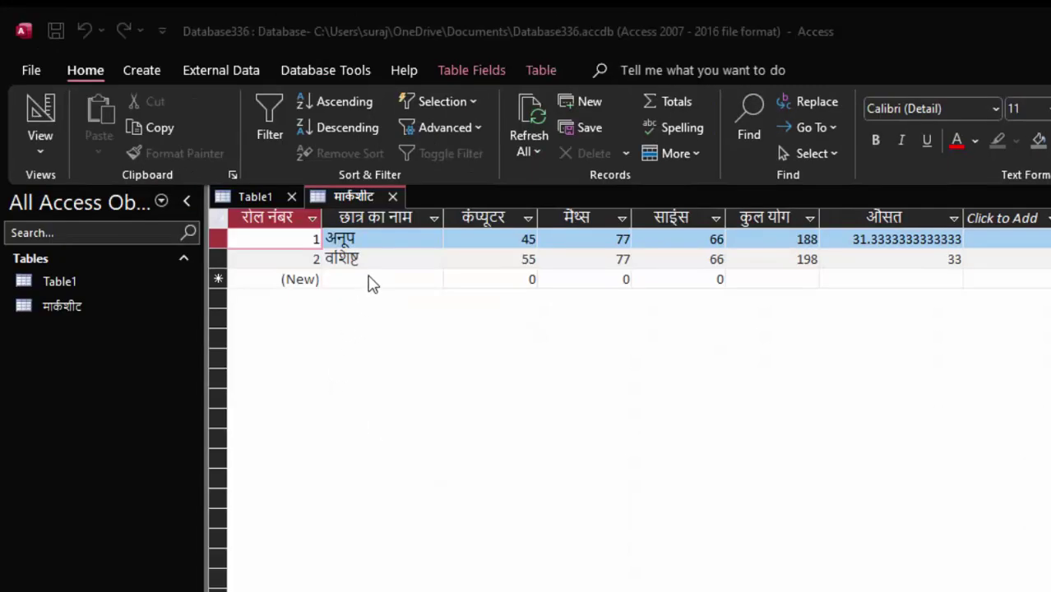
{"action": "left_click", "coordinate": [370, 278]}
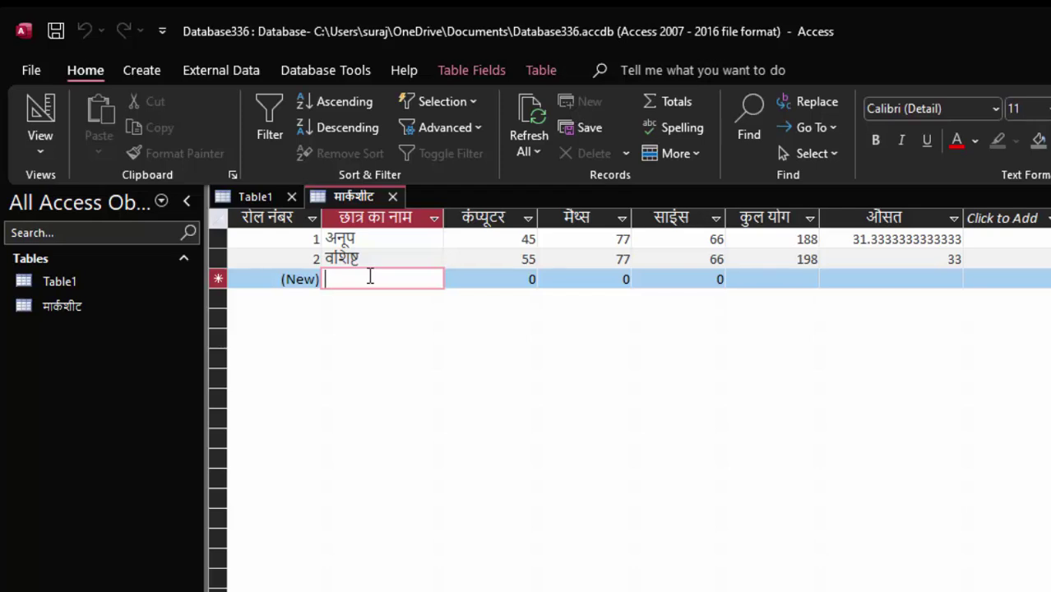
- Clear the garbled text, switch input to Hindi transliteration, and enter the name राम
{"action": "type", "text": "ra,mm"}
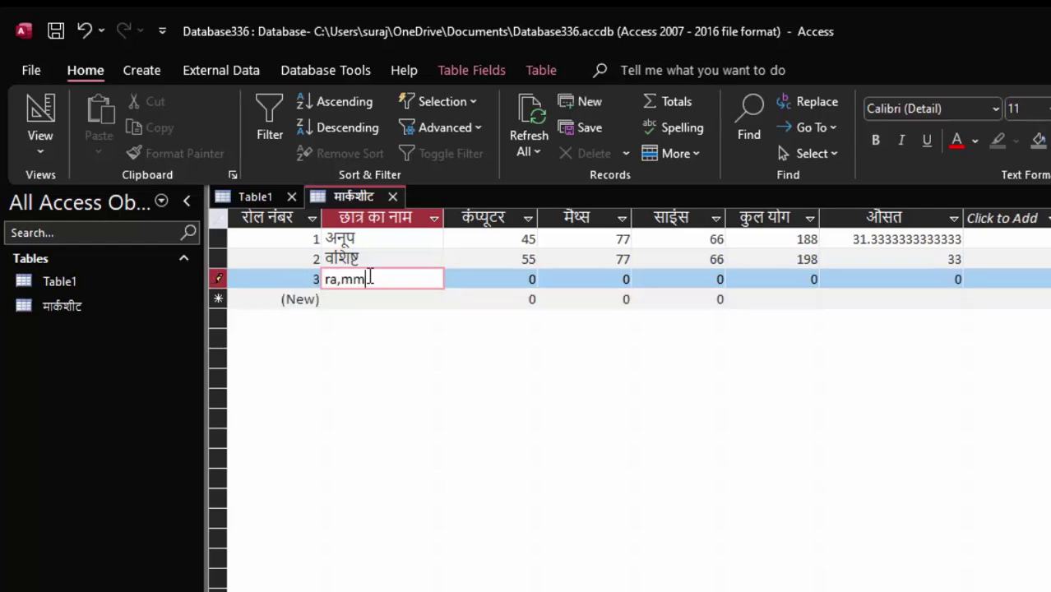
{"action": "key", "text": "BackSpace"}
{"action": "key", "text": "BackSpace"}
{"action": "key", "text": "BackSpace"}
{"action": "key", "text": "BackSpace"}
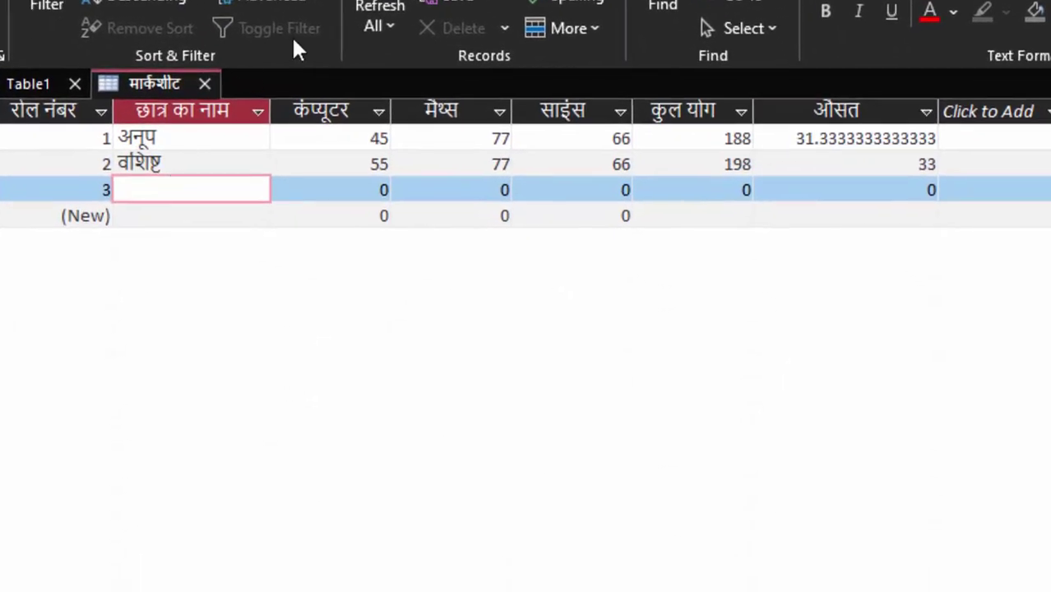
{"action": "left_click", "coordinate": [805, 569]}
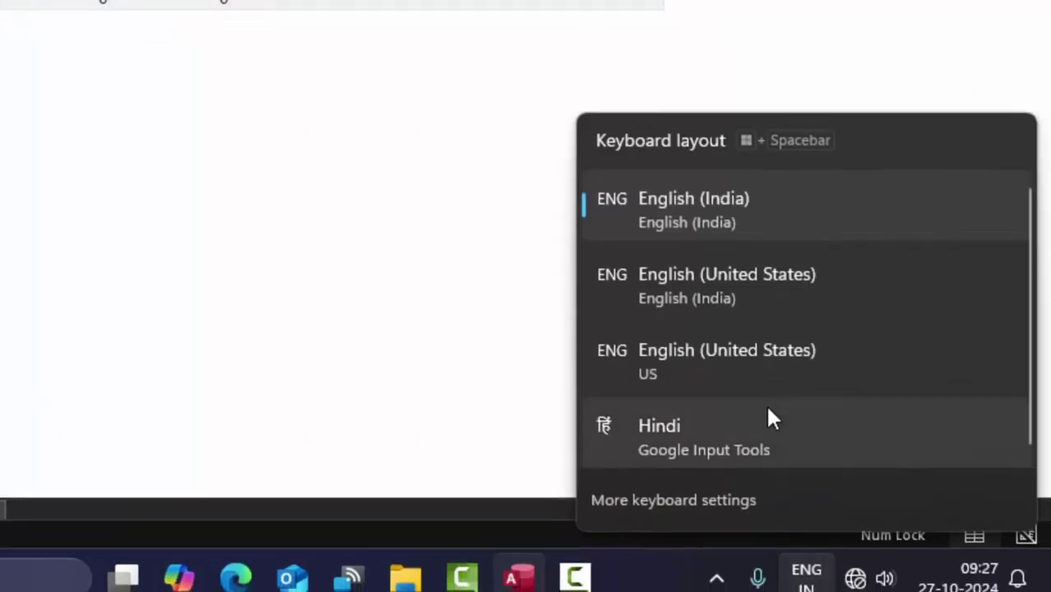
{"action": "left_click", "coordinate": [993, 568]}
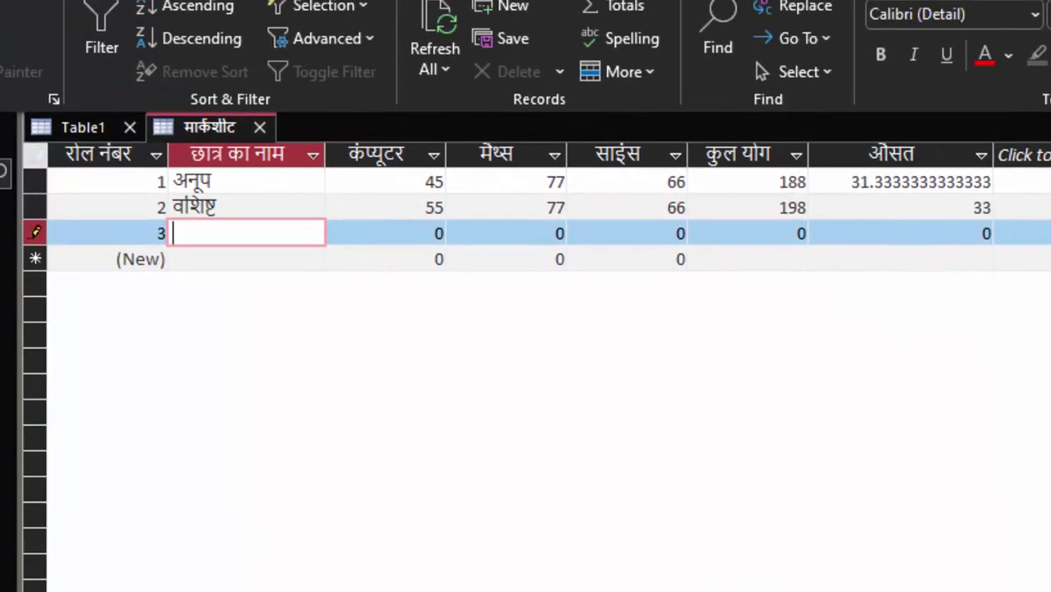
{"action": "type", "text": "ra"}
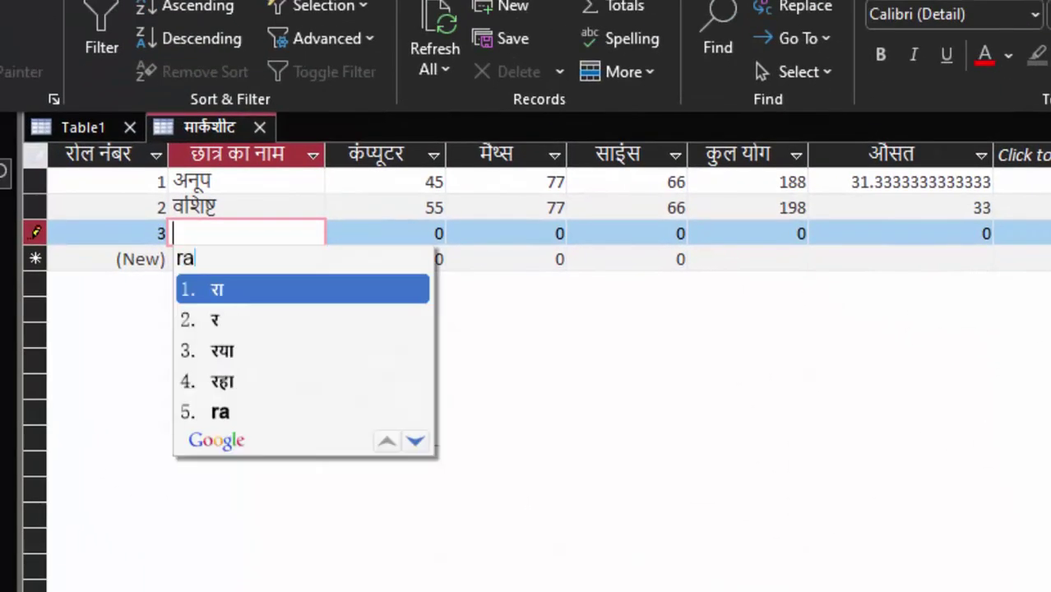
{"action": "type", "text": "m"}
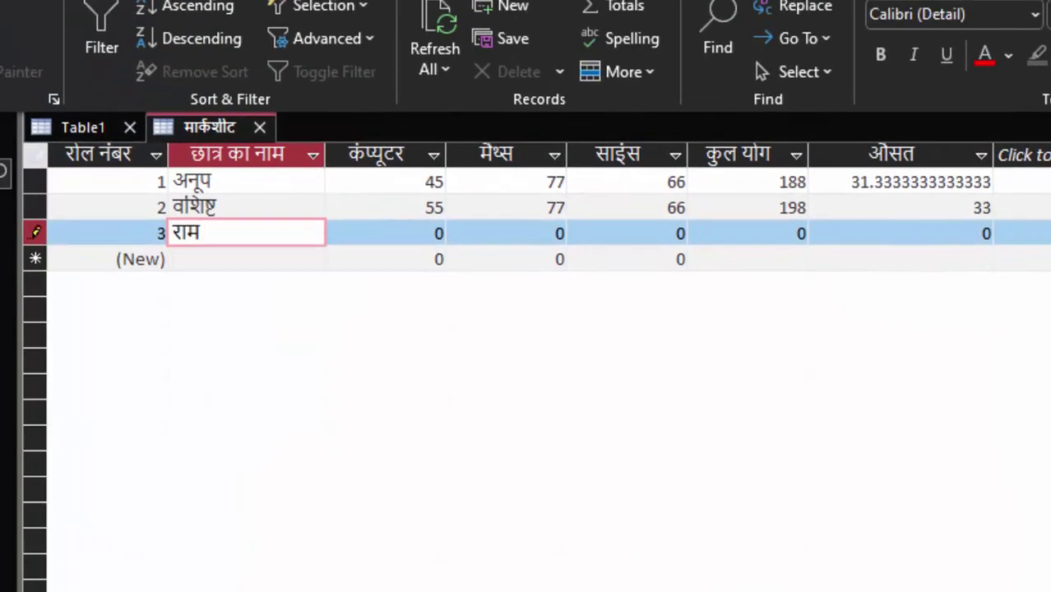
- Enter राम's marks 45, 66 and 77, giving a total of 188
{"action": "key", "text": "Tab"}
{"action": "type", "text": "45"}
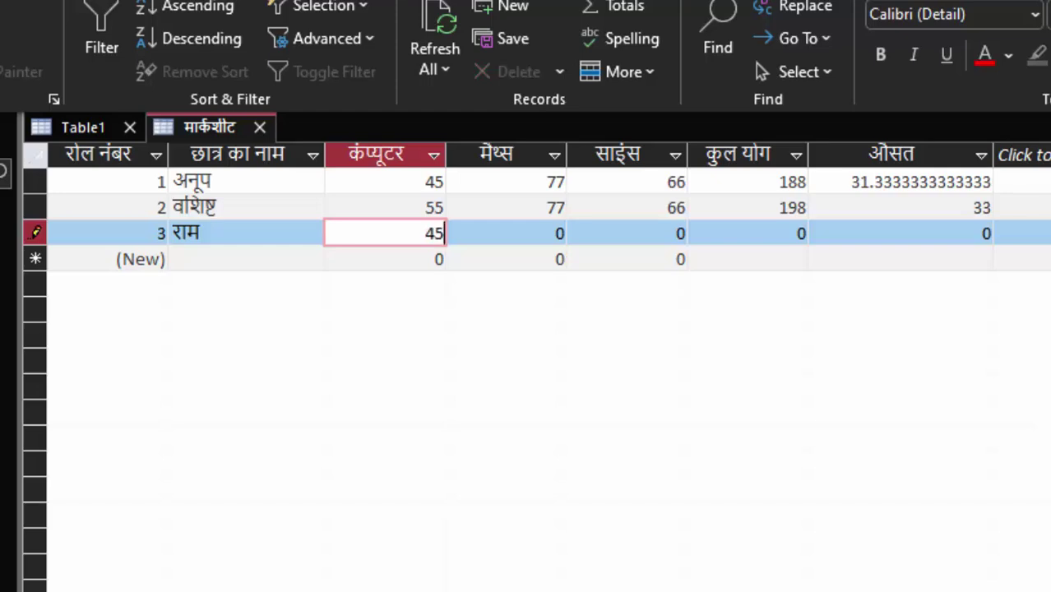
{"action": "key", "text": "Tab"}
{"action": "type", "text": "66"}
{"action": "key", "text": "Tab"}
{"action": "type", "text": "77"}
{"action": "key", "text": "Tab"}
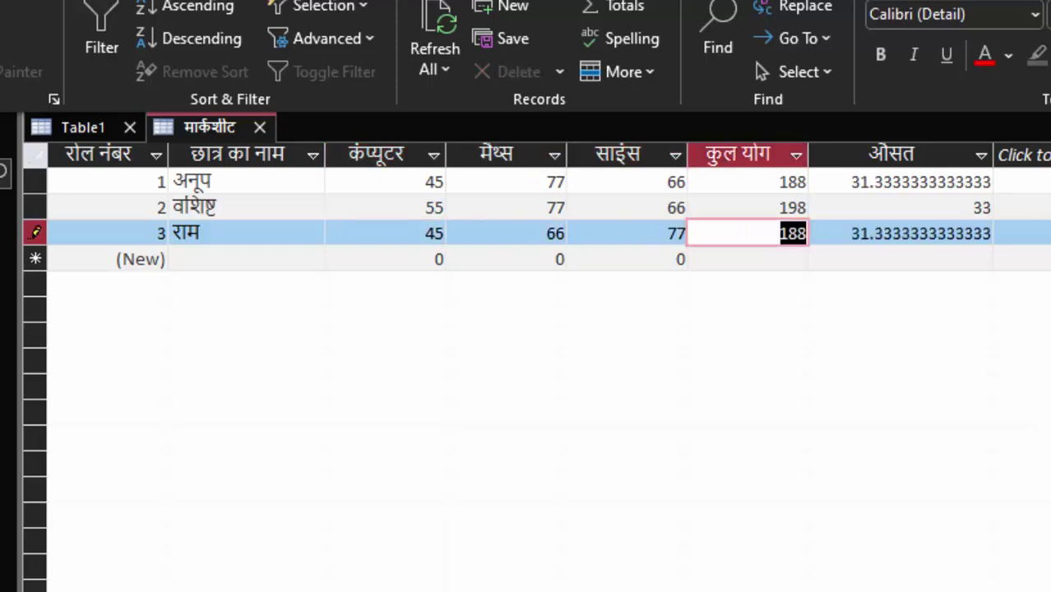
{"action": "key", "text": "Tab"}
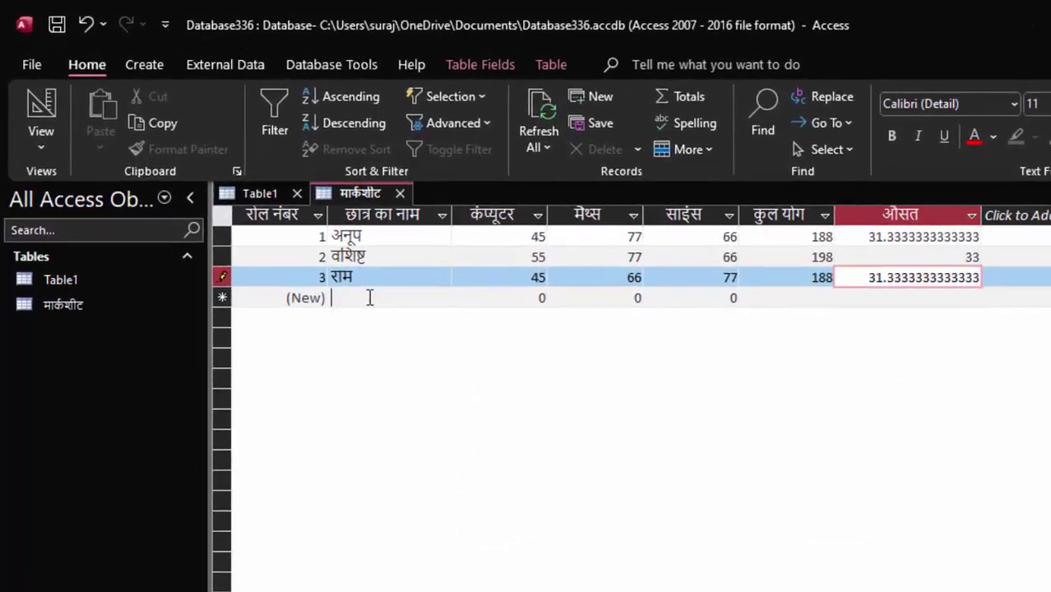
- Enter the Hindi name अजीत in the new student row
{"action": "left_click", "coordinate": [290, 233]}
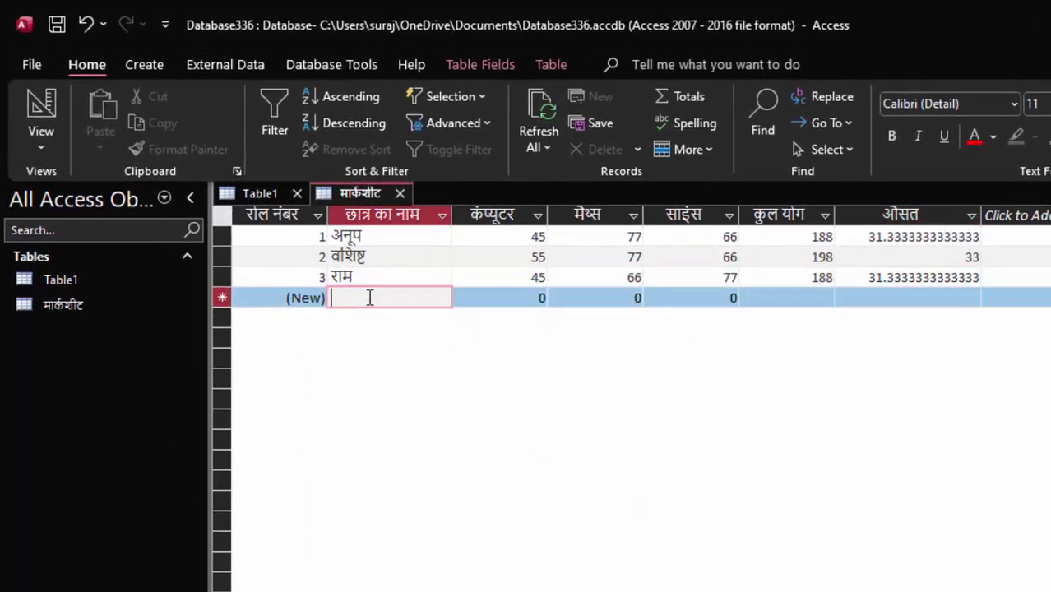
{"action": "type", "text": "Aje"}
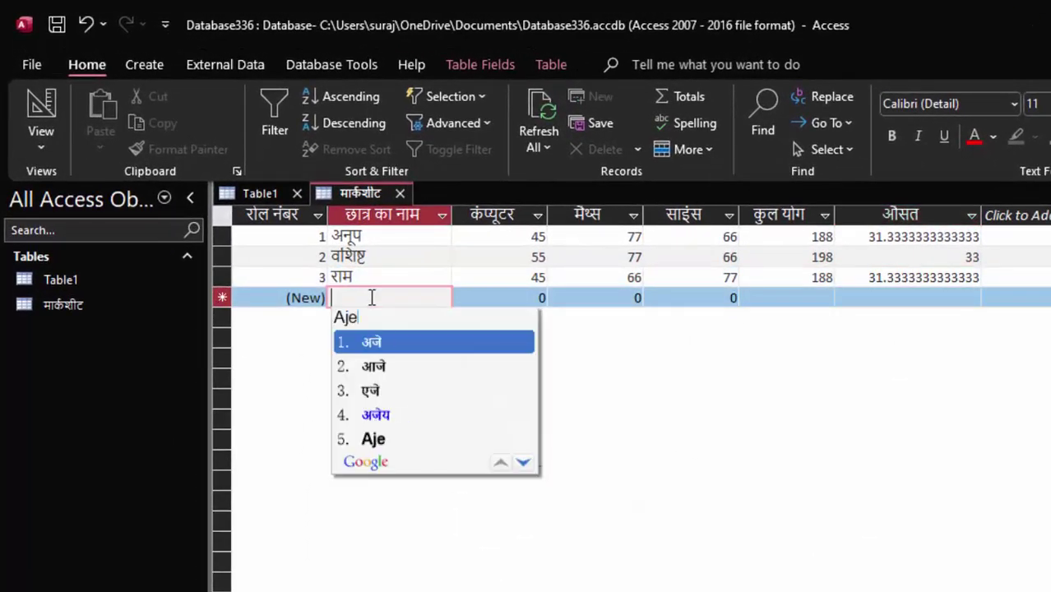
{"action": "type", "text": "et"}
{"action": "key", "text": "space"}
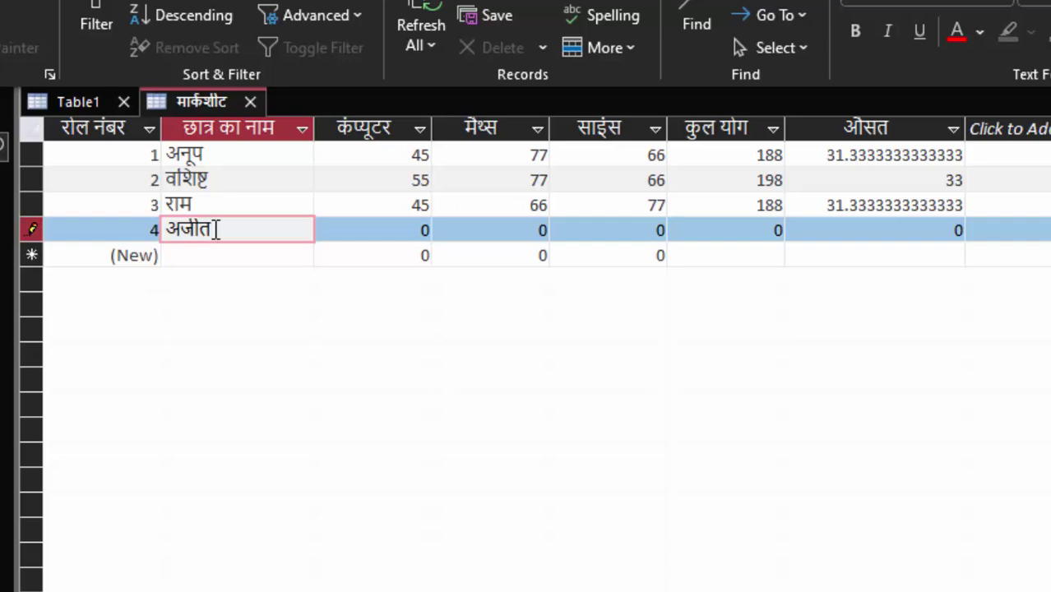
- Enter अजीत's marks 55, 54 and 77, then select the resulting average 31
{"action": "key", "text": "Tab"}
{"action": "type", "text": "55"}
{"action": "key", "text": "Tab"}
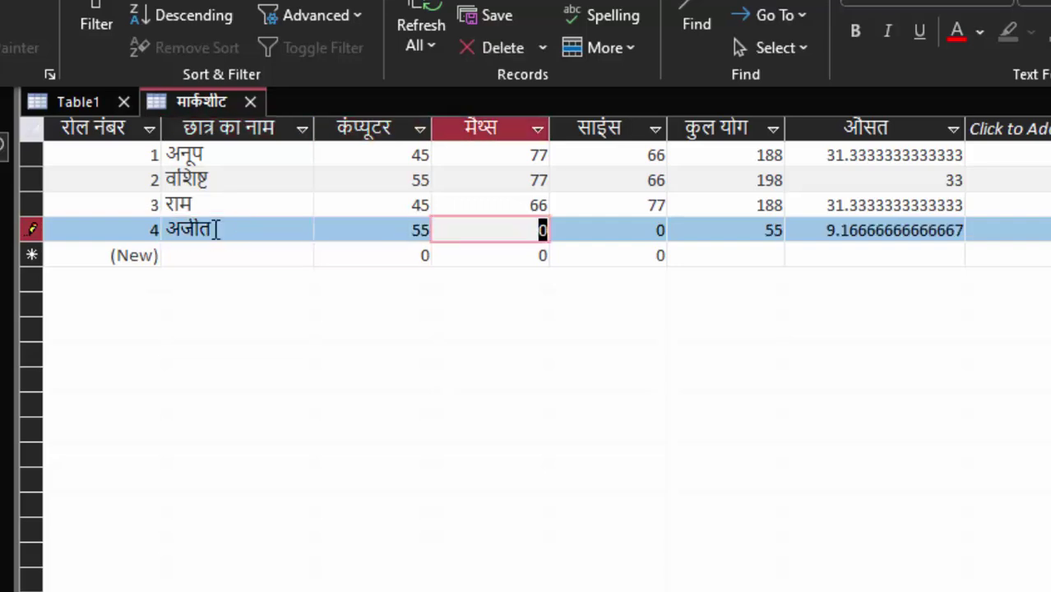
{"action": "type", "text": "54"}
{"action": "key", "text": "Tab"}
{"action": "type", "text": "77"}
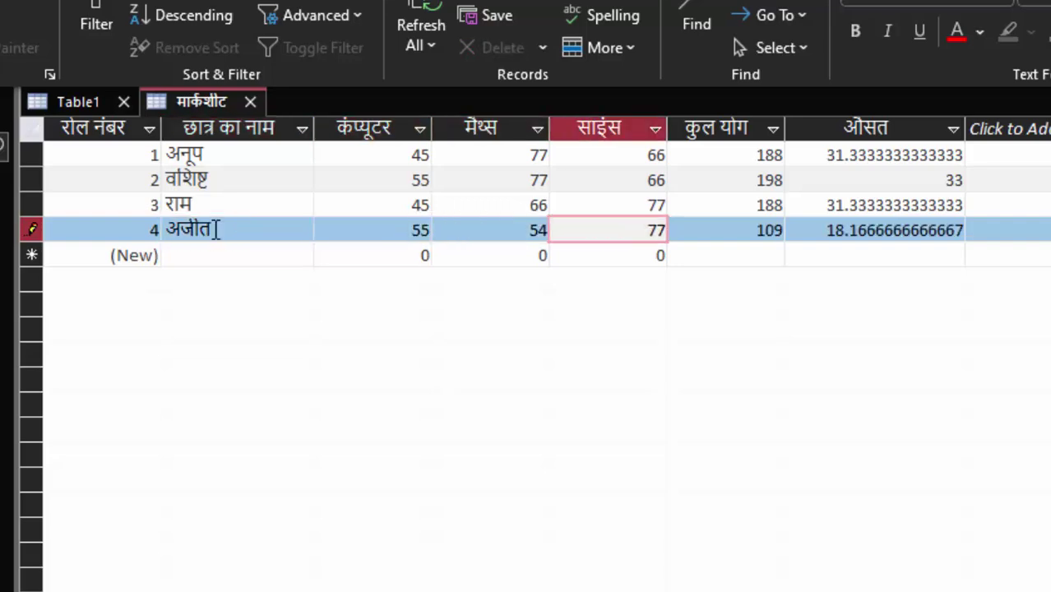
{"action": "key", "text": "Tab"}
{"action": "key", "text": "Tab"}
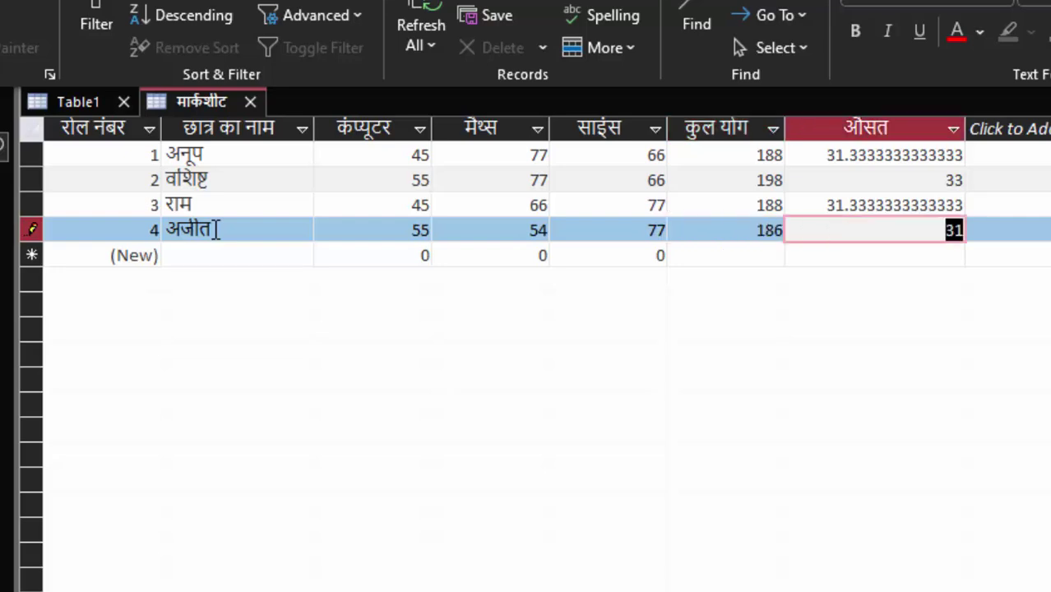
{"action": "left_click", "coordinate": [926, 234]}
{"action": "left_click_drag", "start_coordinate": [940, 236], "coordinate": [974, 234]}
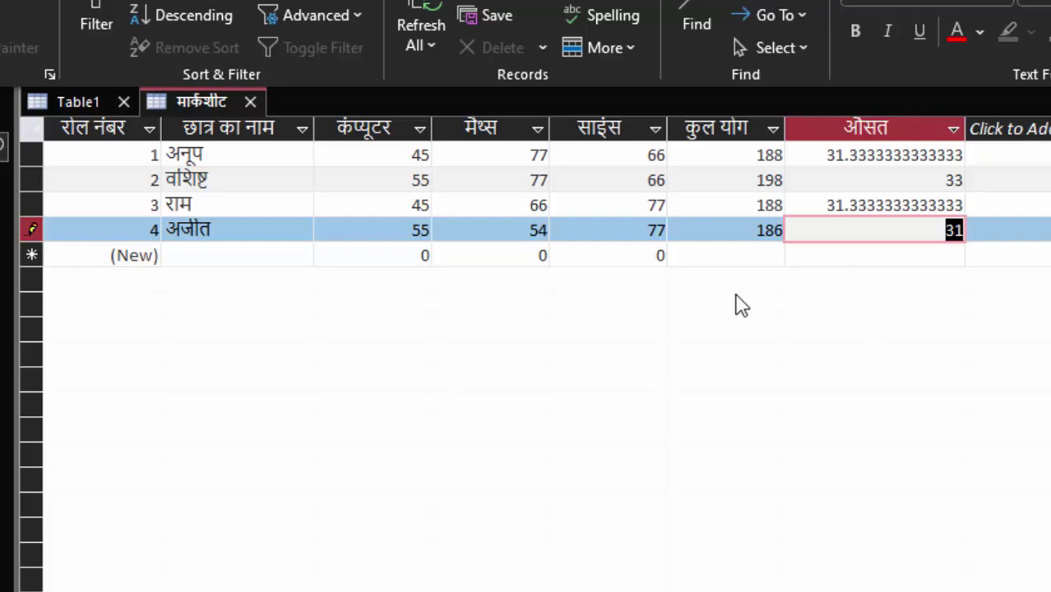